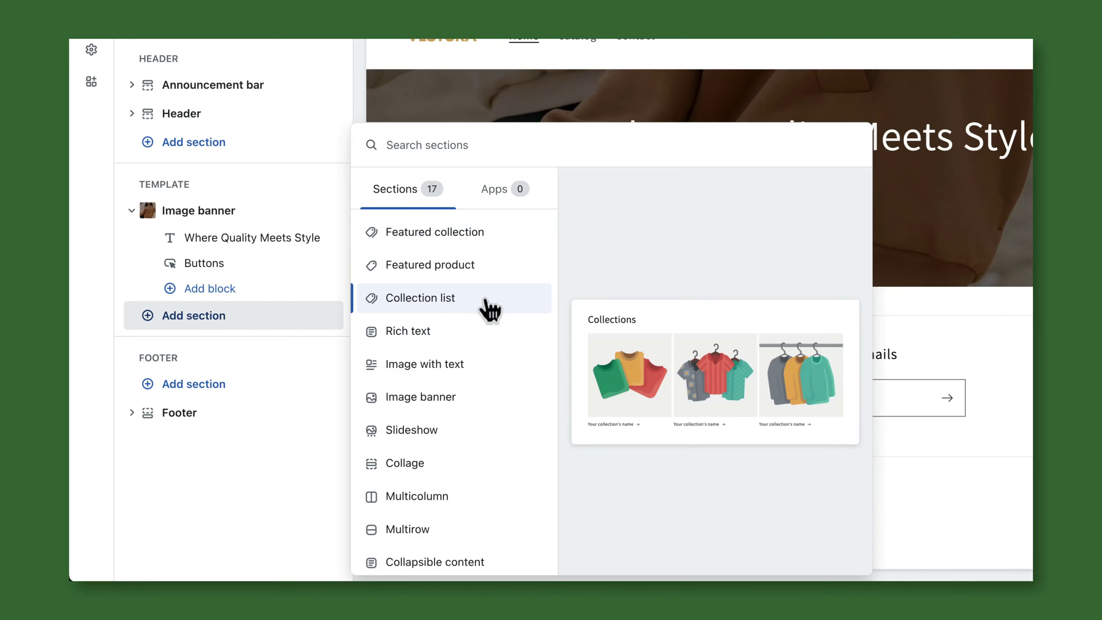
{"action": "left_click", "coordinate": [486, 302]}
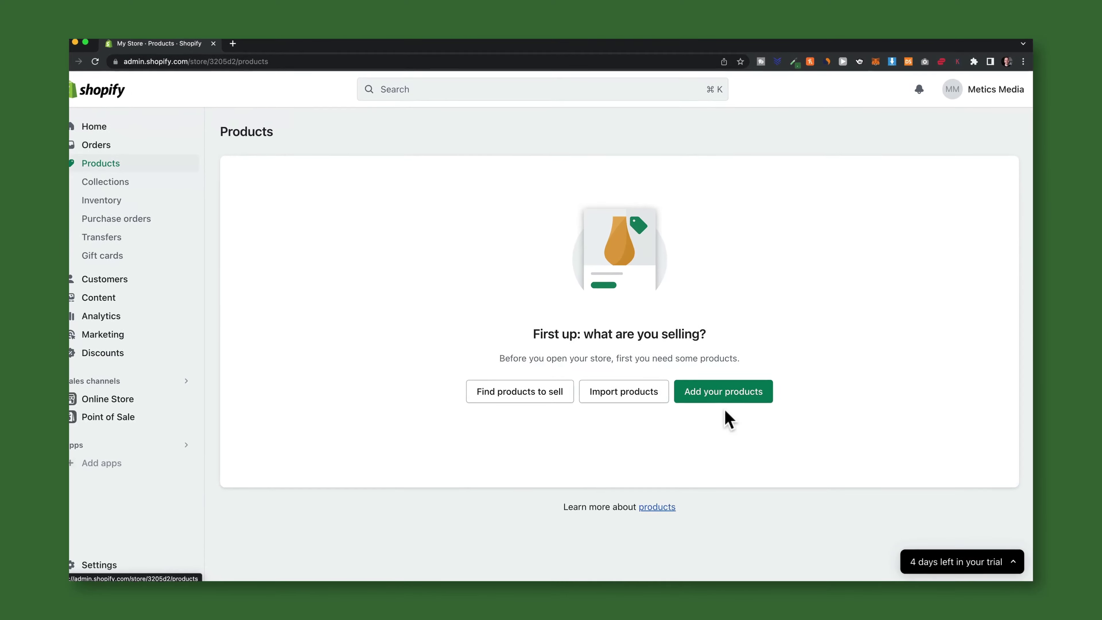
{"action": "left_click", "coordinate": [728, 397]}
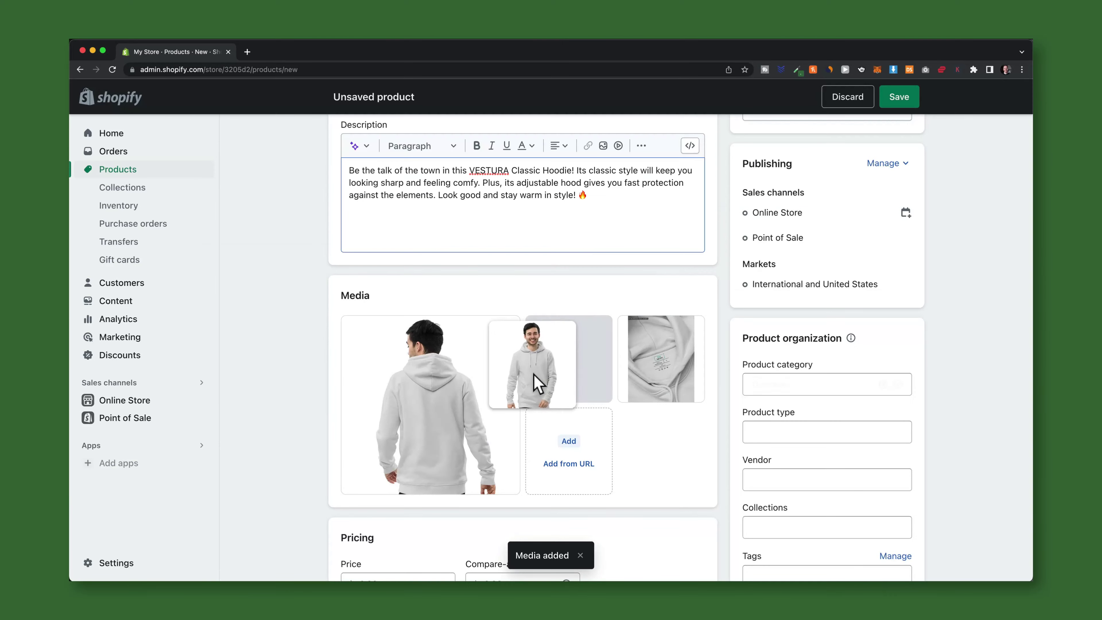
{"action": "left_click_drag", "start_coordinate": [536, 382], "coordinate": [433, 401]}
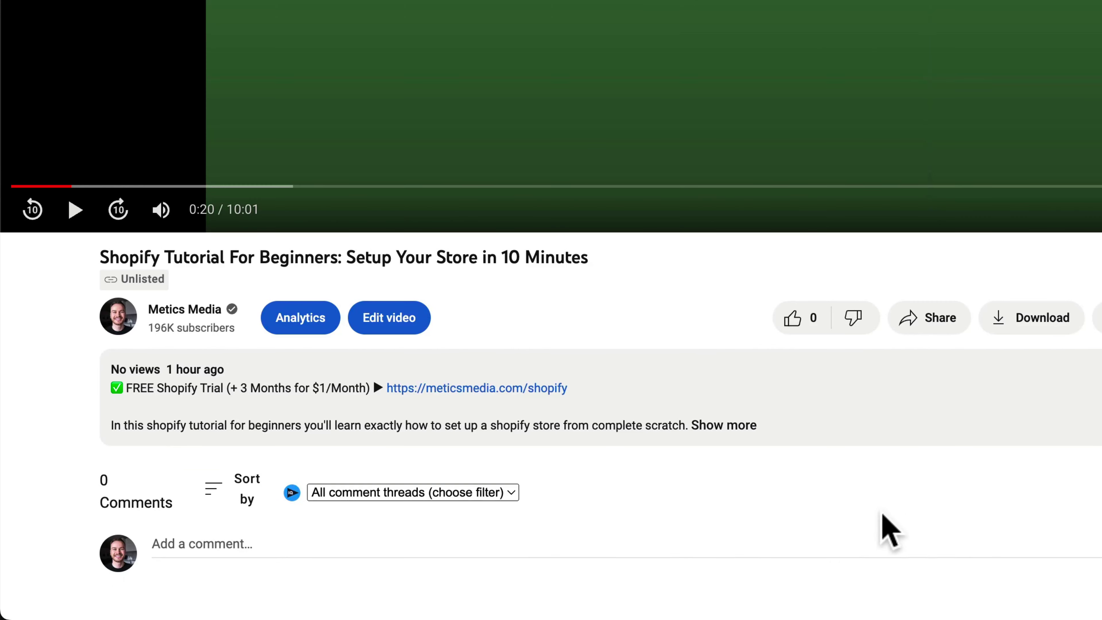
- Open the Shopify free trial page from the video description and start the trial with the account's e-mail address
{"action": "left_click", "coordinate": [533, 392]}
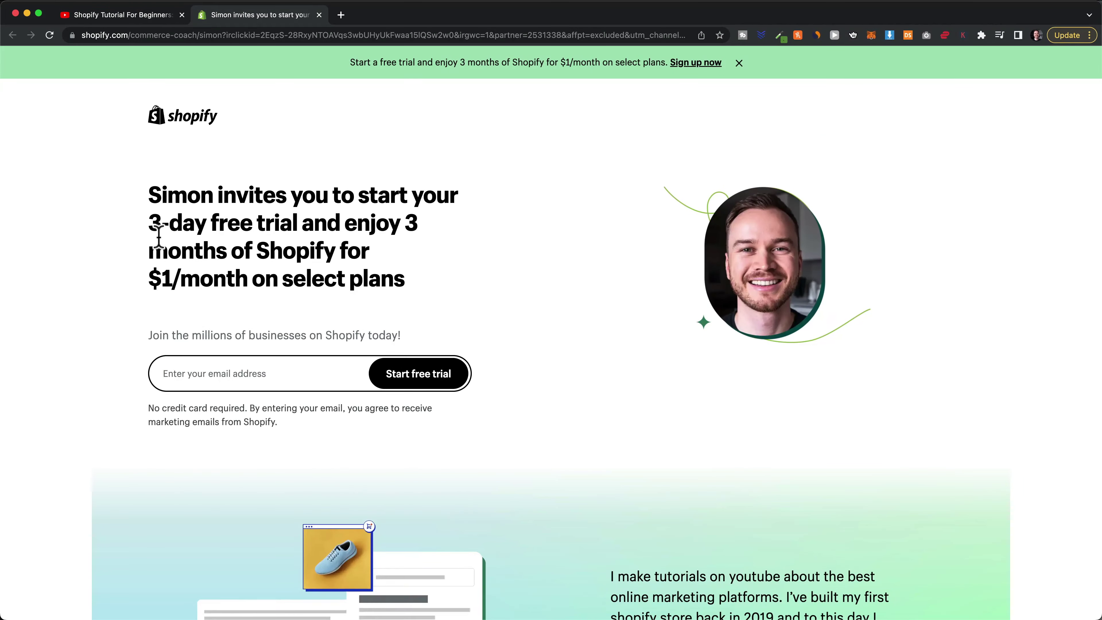
{"action": "left_click_drag", "start_coordinate": [150, 224], "coordinate": [347, 266]}
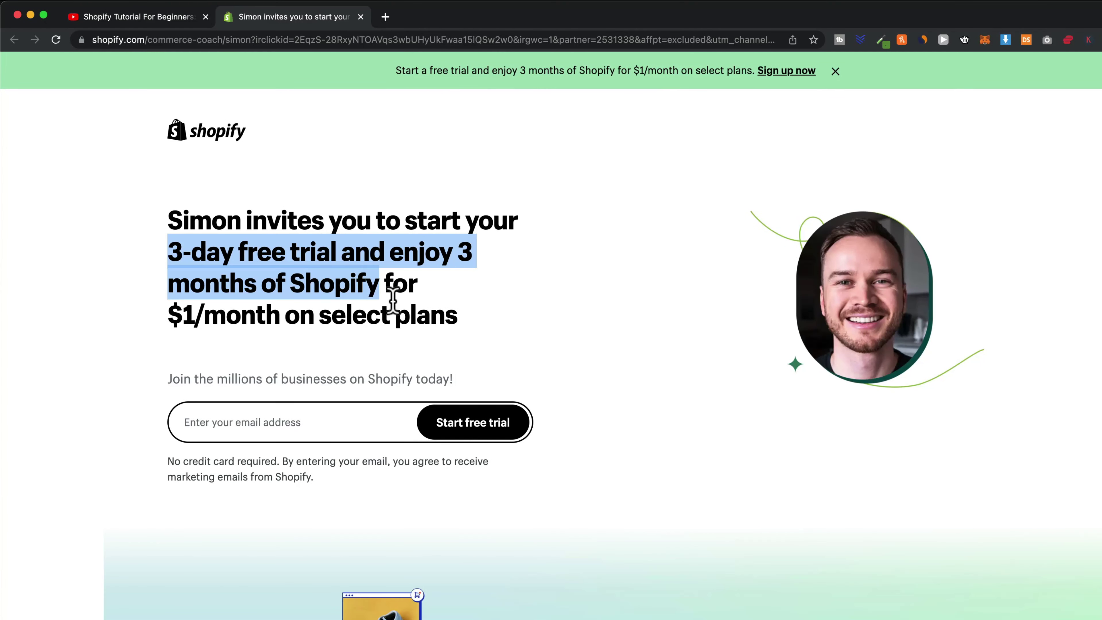
{"action": "left_click_drag", "start_coordinate": [392, 299], "coordinate": [495, 322]}
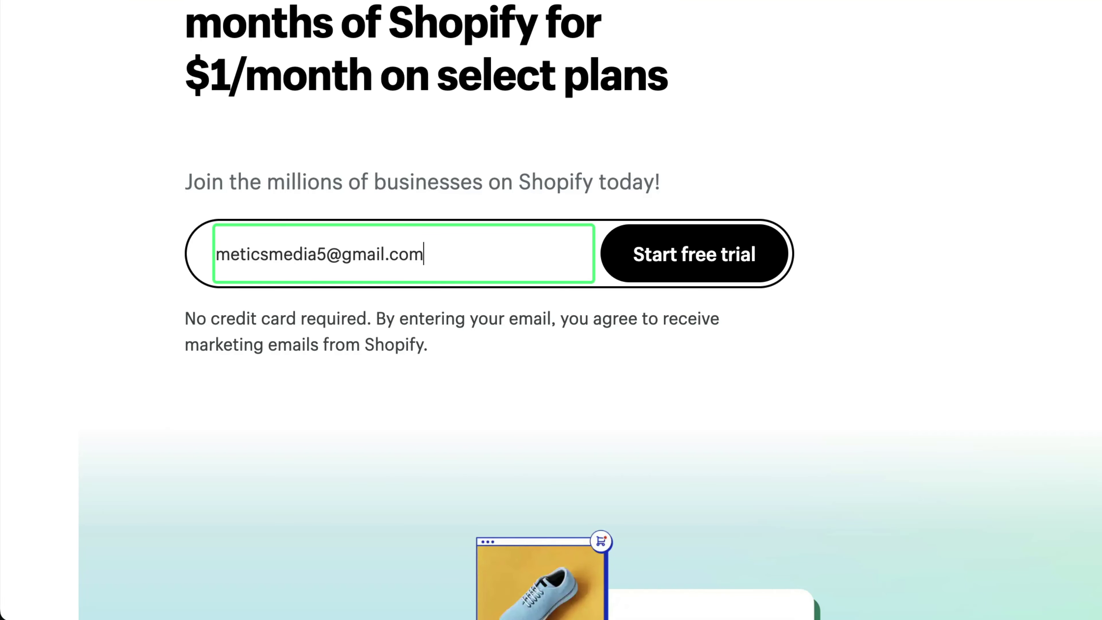
{"action": "left_click", "coordinate": [713, 274]}
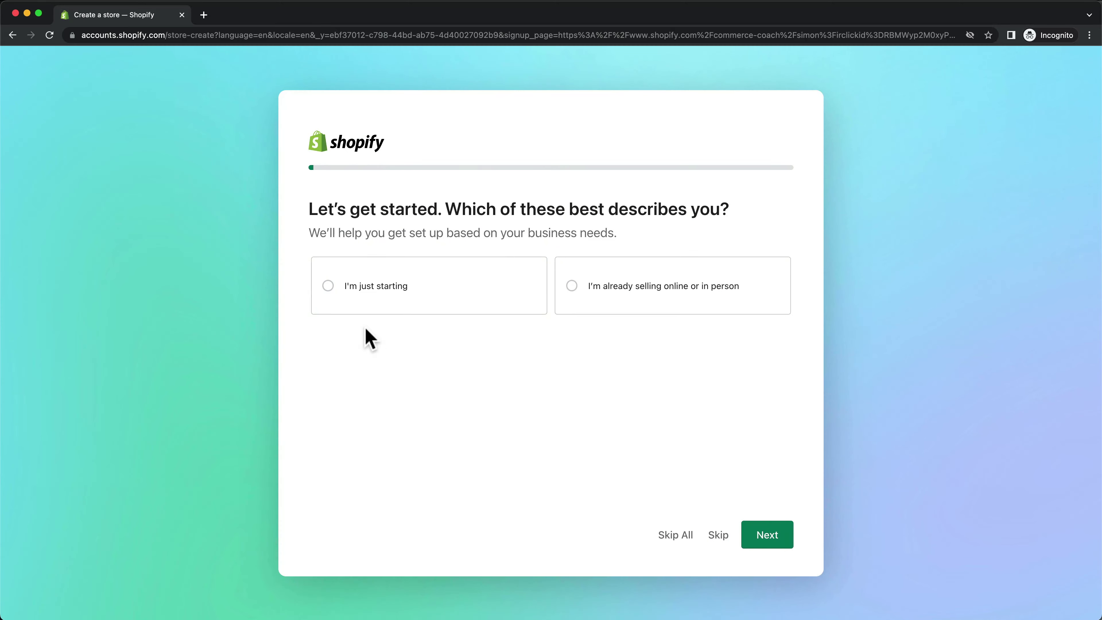
- Answer the store setup questions, choosing "I'm just starting" for the first one, and continue through them
{"action": "left_click", "coordinate": [366, 304]}
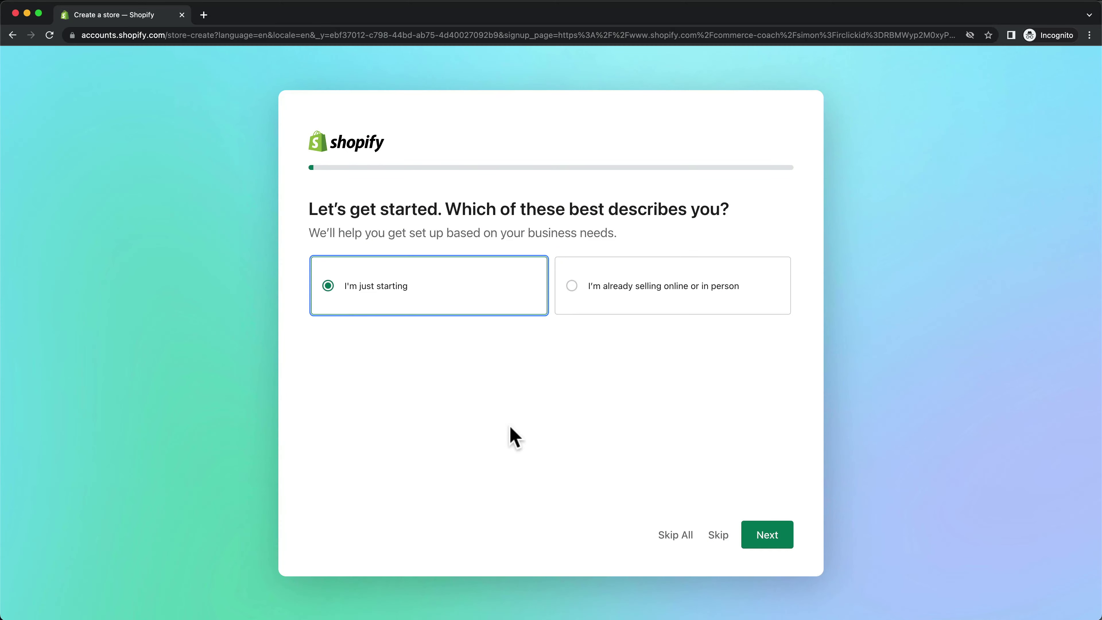
{"action": "left_click", "coordinate": [771, 538]}
{"action": "left_click", "coordinate": [462, 323]}
{"action": "left_click", "coordinate": [766, 532]}
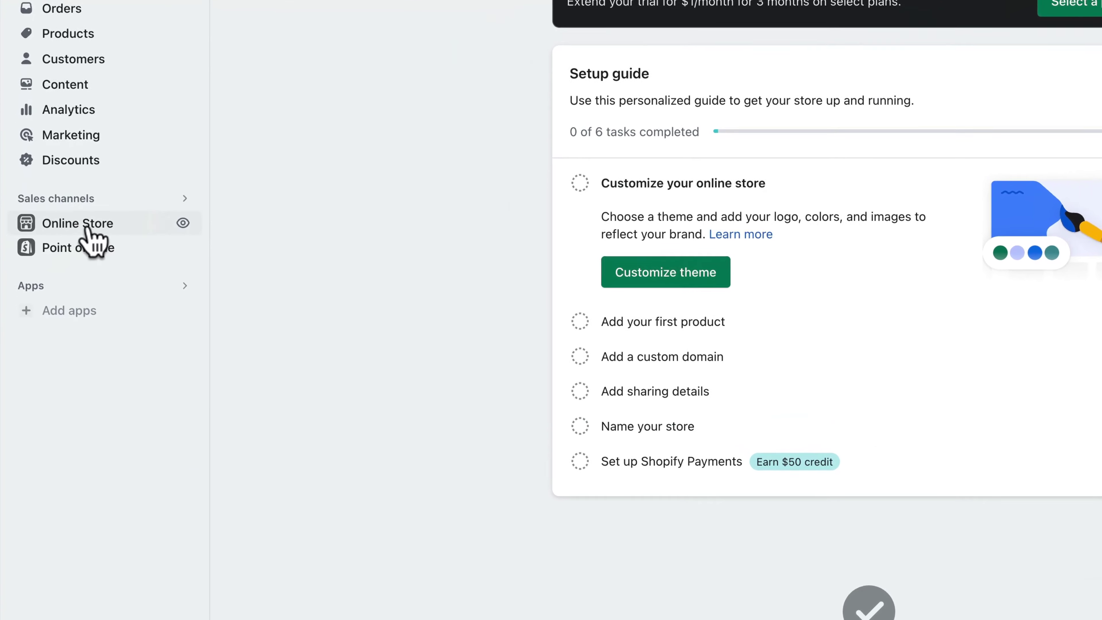
- Browse the online store's popular free themes and the themes offered in the Theme Store, and return to the store admin
{"action": "left_click", "coordinate": [64, 275]}
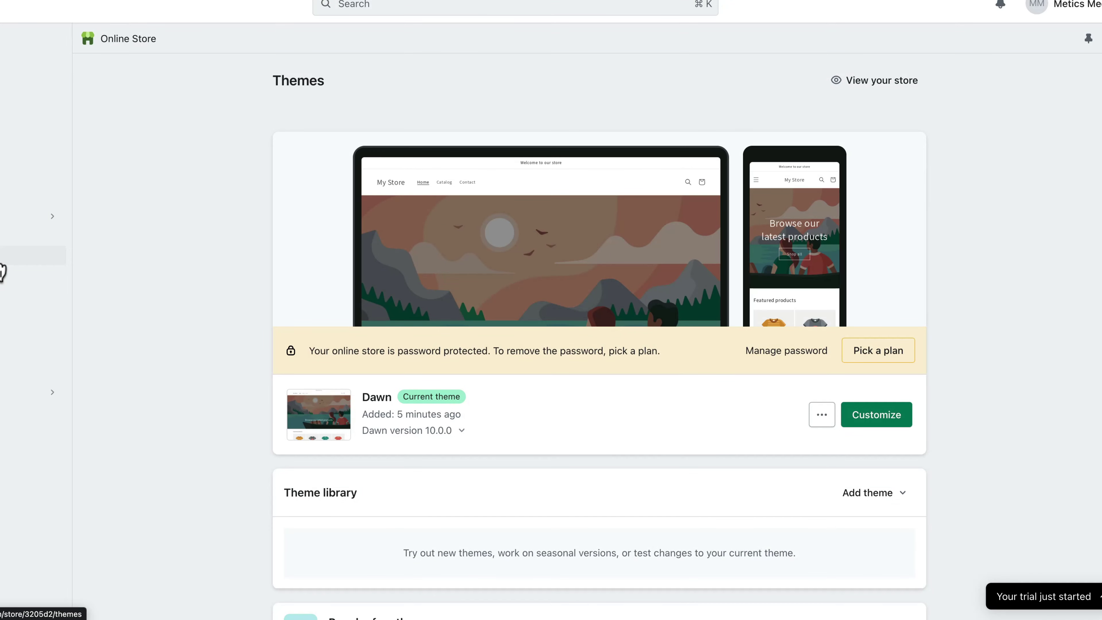
{"action": "scroll", "coordinate": [951, 439], "scroll_direction": "down", "scroll_amount": 10}
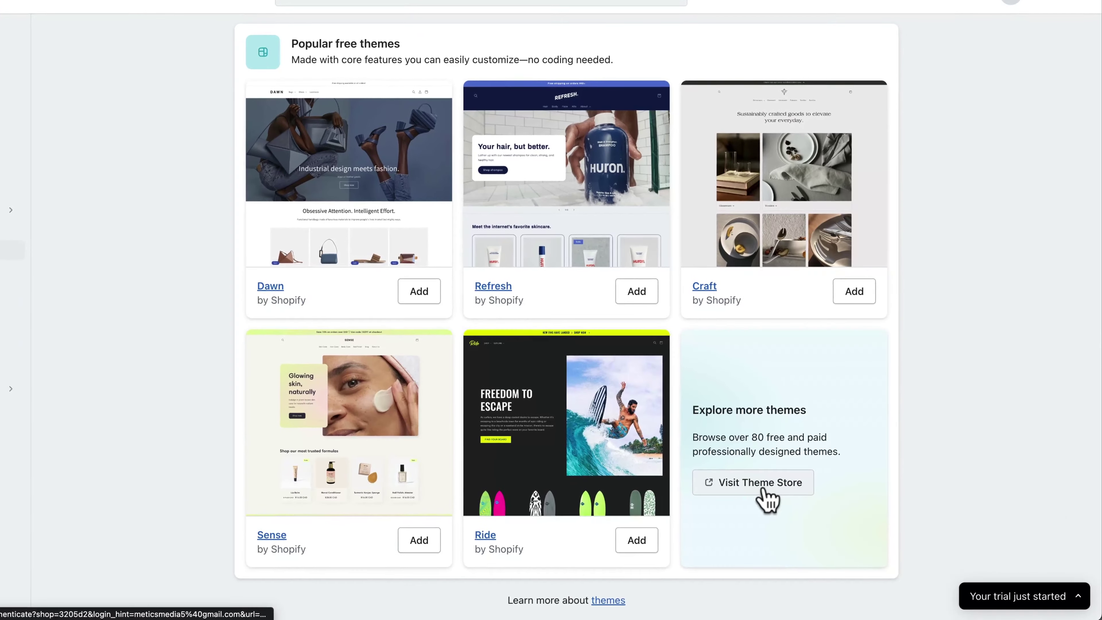
{"action": "left_click", "coordinate": [794, 497]}
{"action": "scroll", "coordinate": [803, 509], "scroll_direction": "down", "scroll_amount": 6}
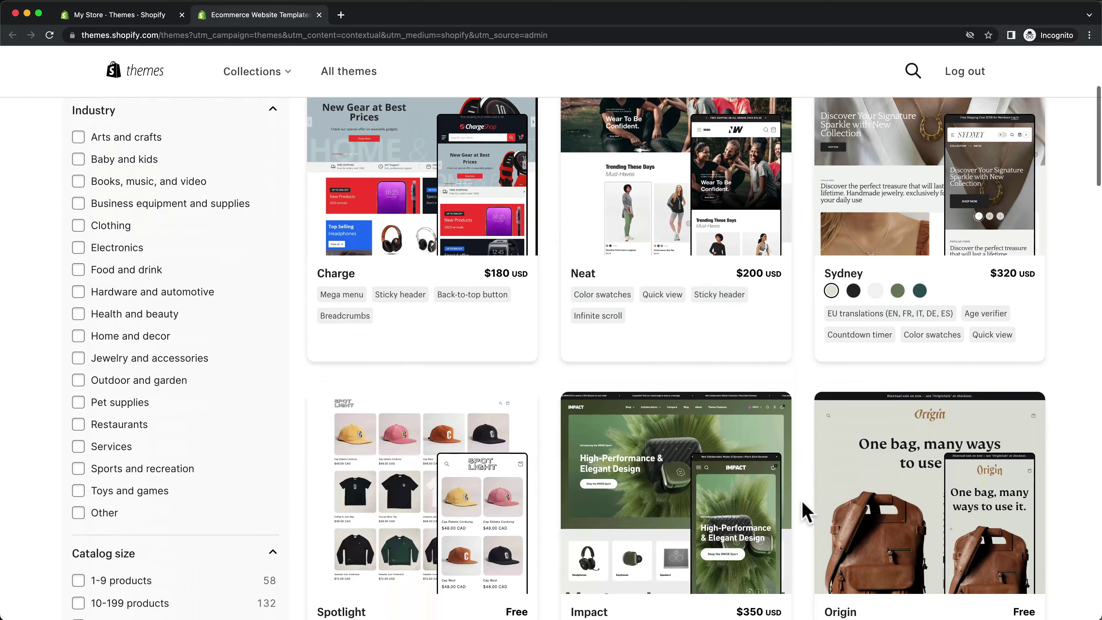
{"action": "scroll", "coordinate": [803, 504], "scroll_direction": "down", "scroll_amount": 10}
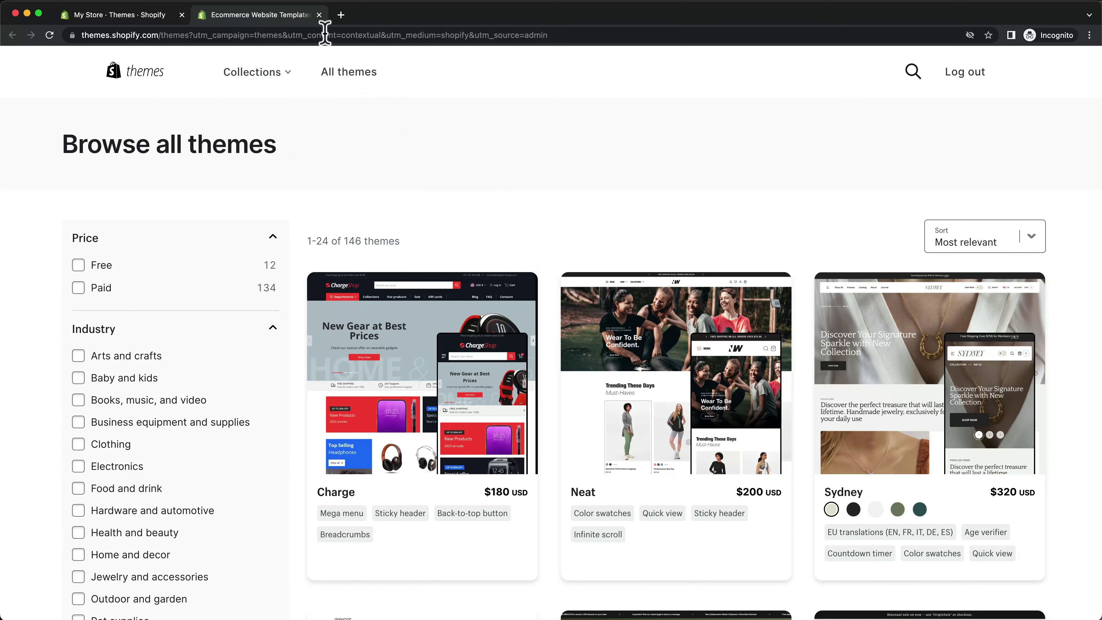
{"action": "left_click", "coordinate": [319, 14]}
- Open the current Dawn theme for customization
{"action": "scroll", "coordinate": [961, 343], "scroll_direction": "up", "scroll_amount": 10}
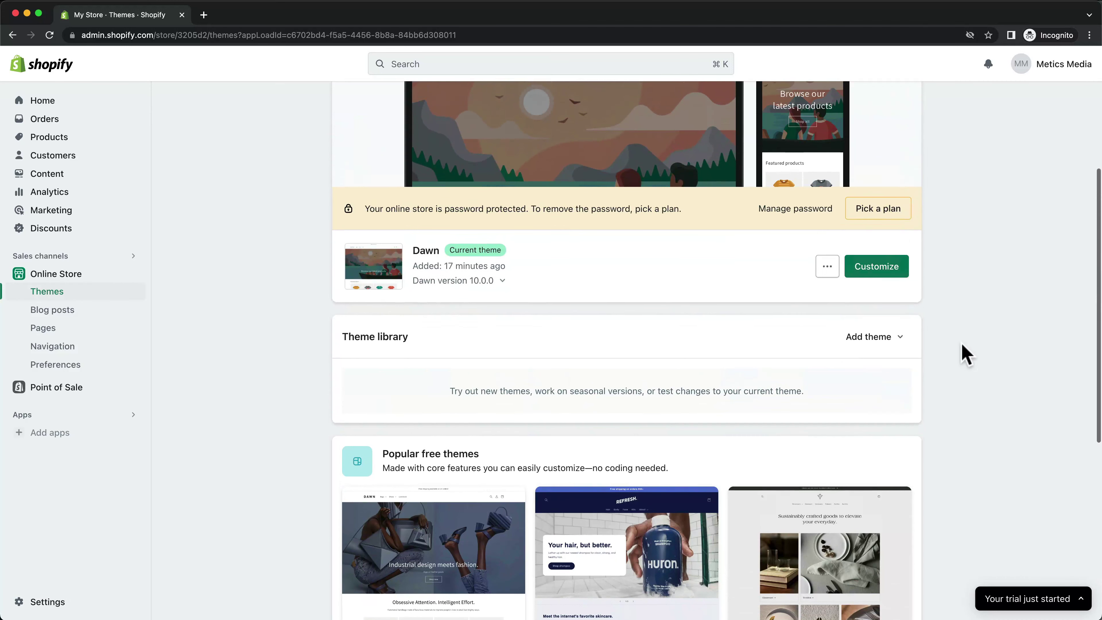
{"action": "scroll", "coordinate": [961, 343], "scroll_direction": "up", "scroll_amount": 3}
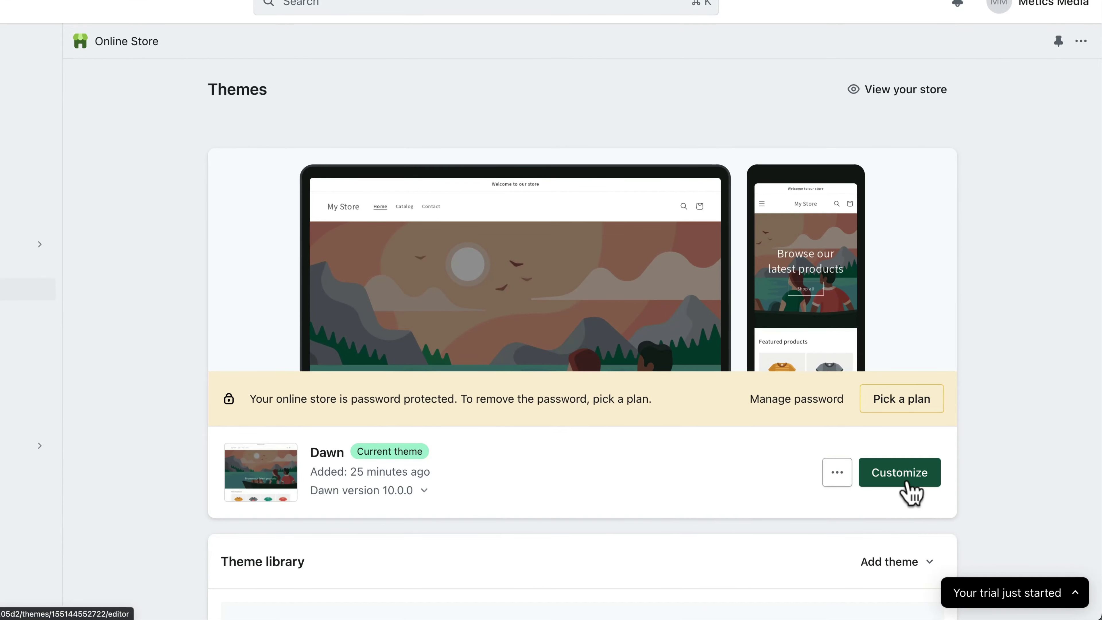
{"action": "left_click", "coordinate": [908, 488]}
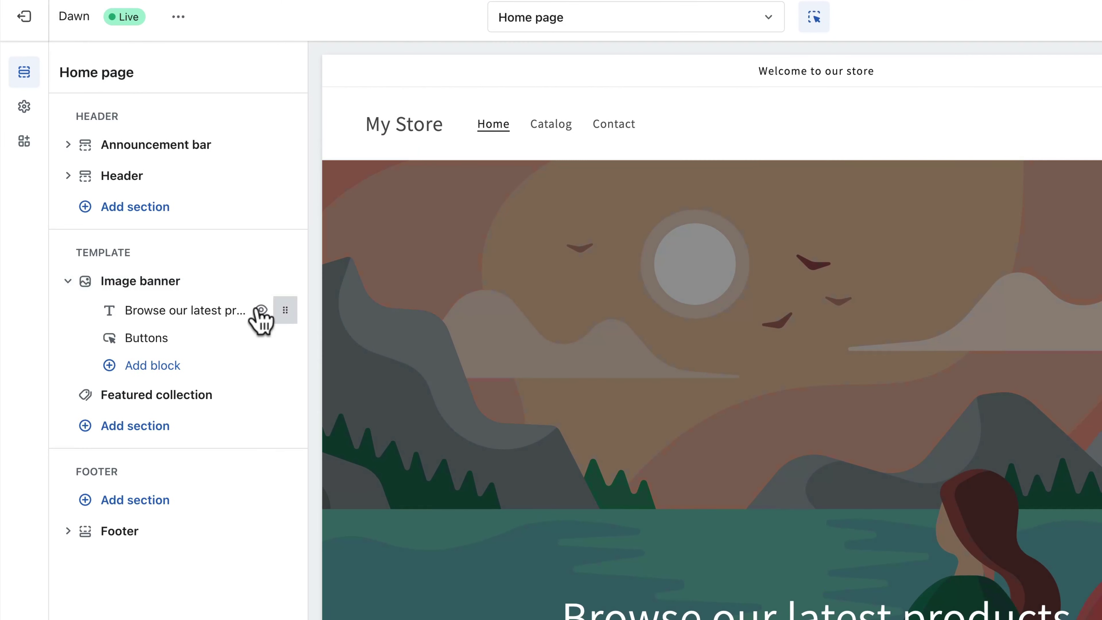
- Upload the Home PNG and set it as the first image of the home page's image banner
{"action": "left_click", "coordinate": [225, 291]}
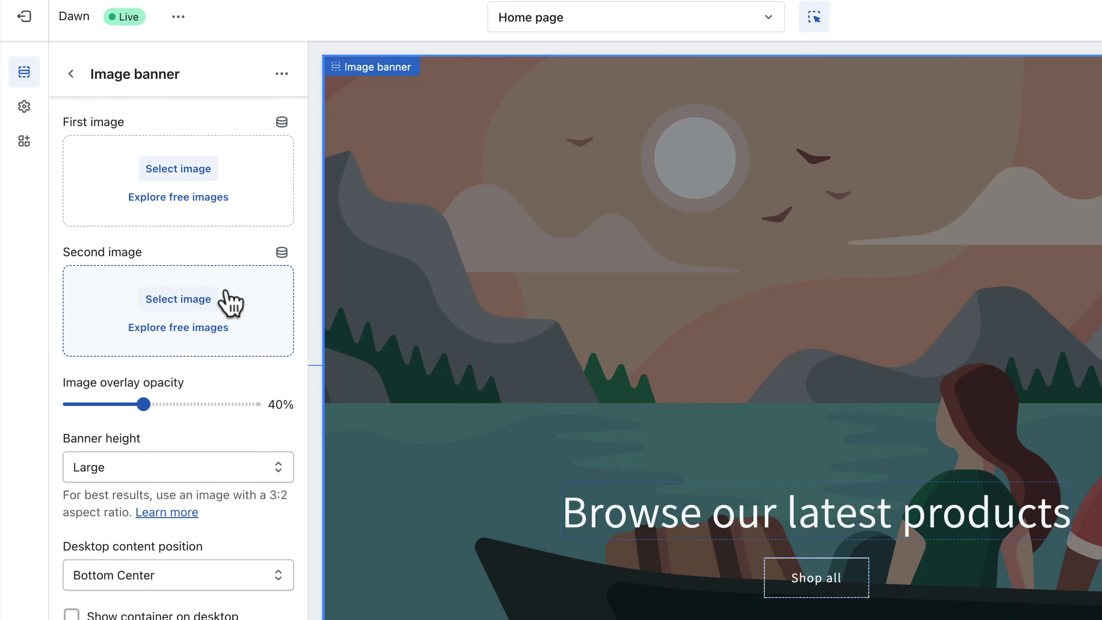
{"action": "left_click", "coordinate": [185, 170]}
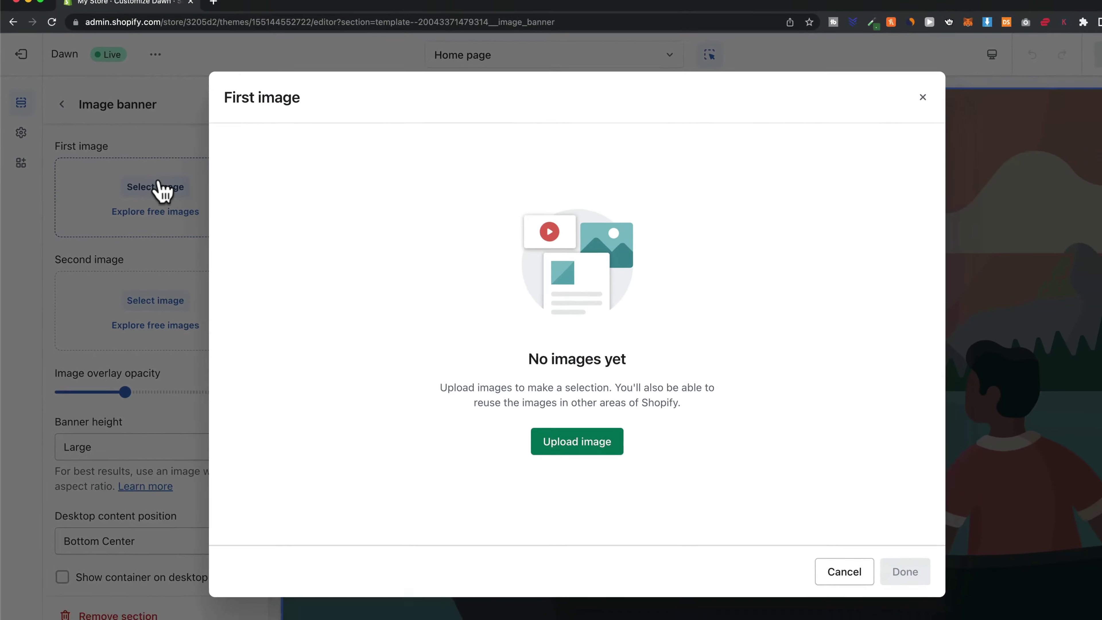
{"action": "left_click", "coordinate": [538, 436]}
{"action": "left_click", "coordinate": [743, 427]}
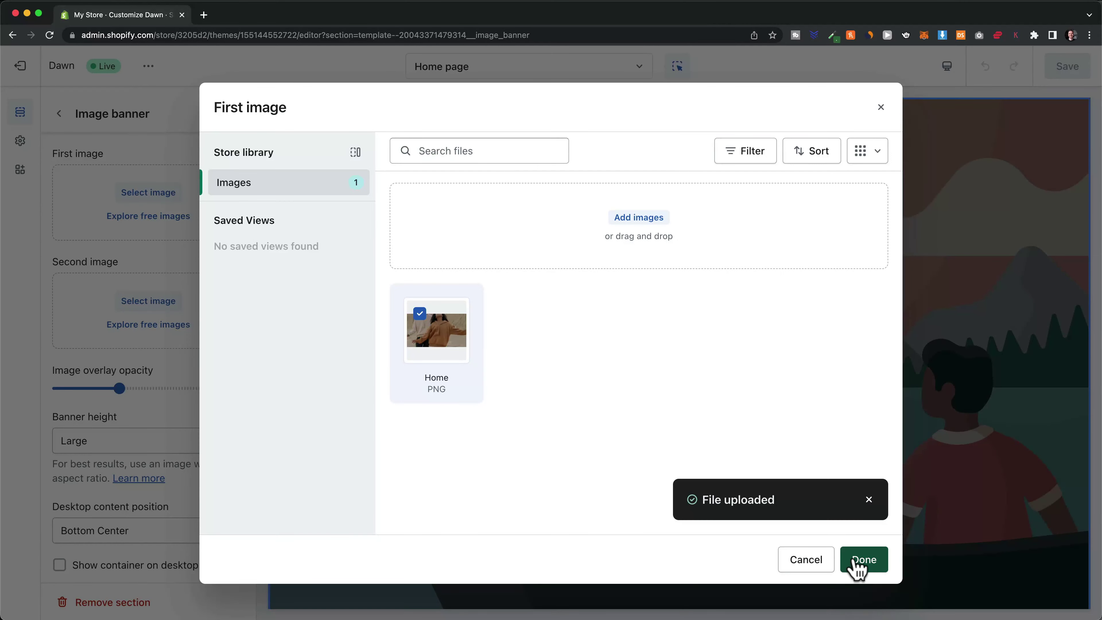
{"action": "left_click", "coordinate": [863, 559]}
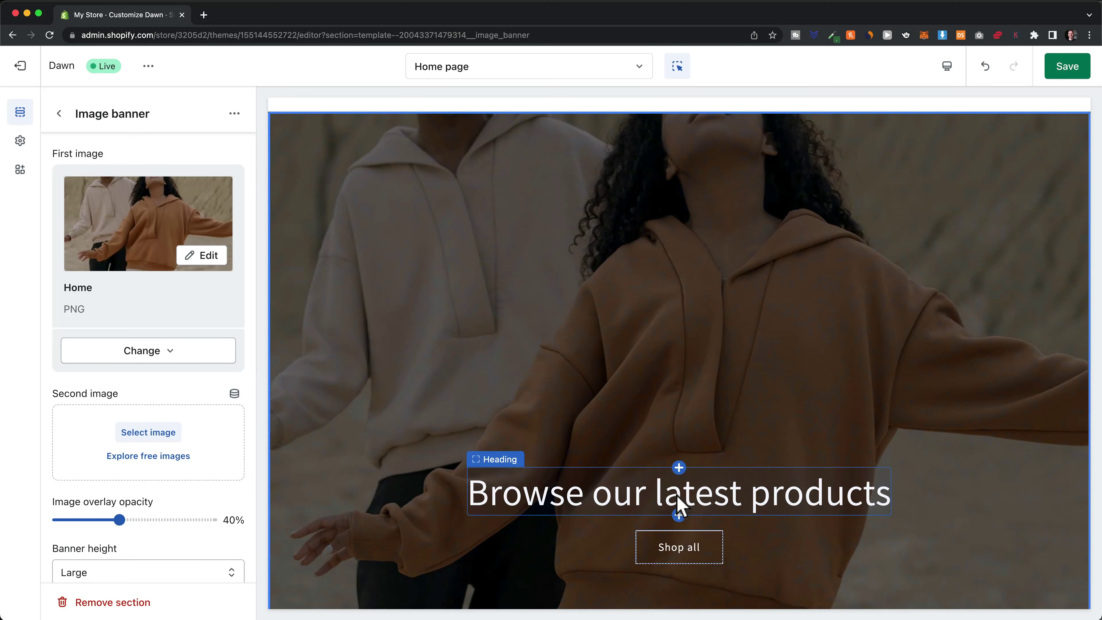
- Change the image banner's heading to "Where Quality Meets Style"
{"action": "left_click", "coordinate": [681, 509]}
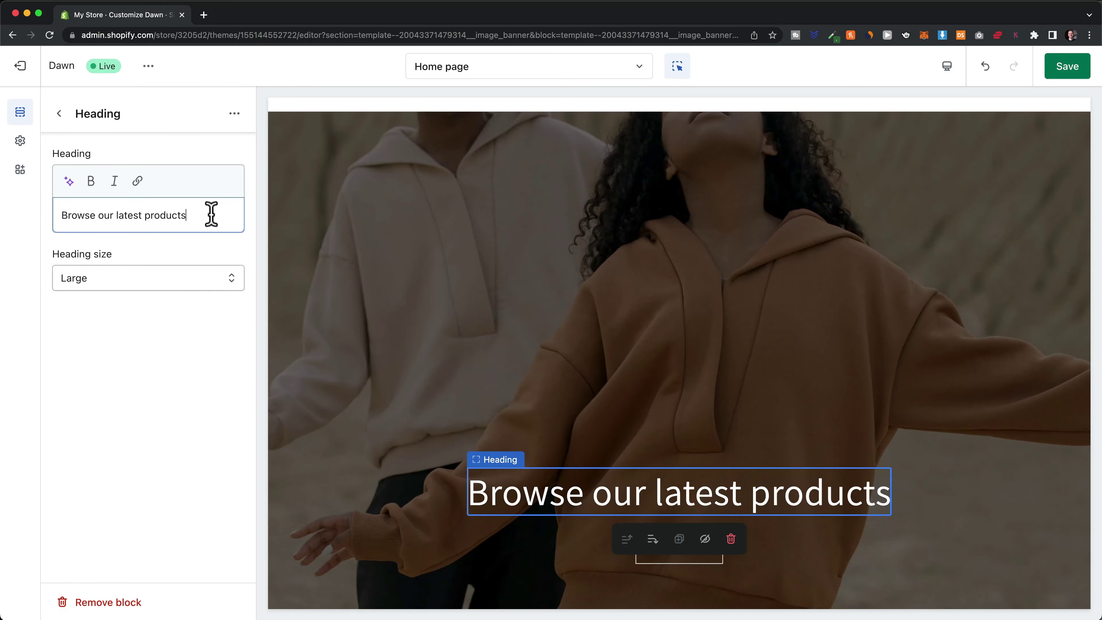
{"action": "left_click_drag", "start_coordinate": [212, 213], "coordinate": [30, 221]}
{"action": "type", "text": "Where Quality Meets Style"}
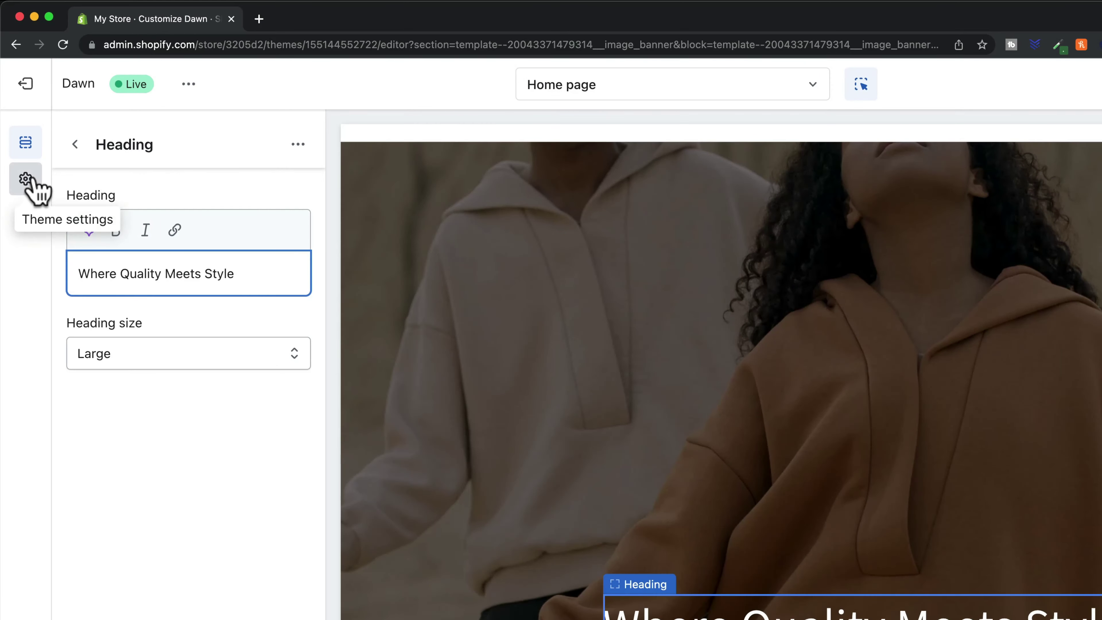
- Upload the VESTURA logo PNG and set it as the logo in the theme settings
{"action": "left_click", "coordinate": [25, 179]}
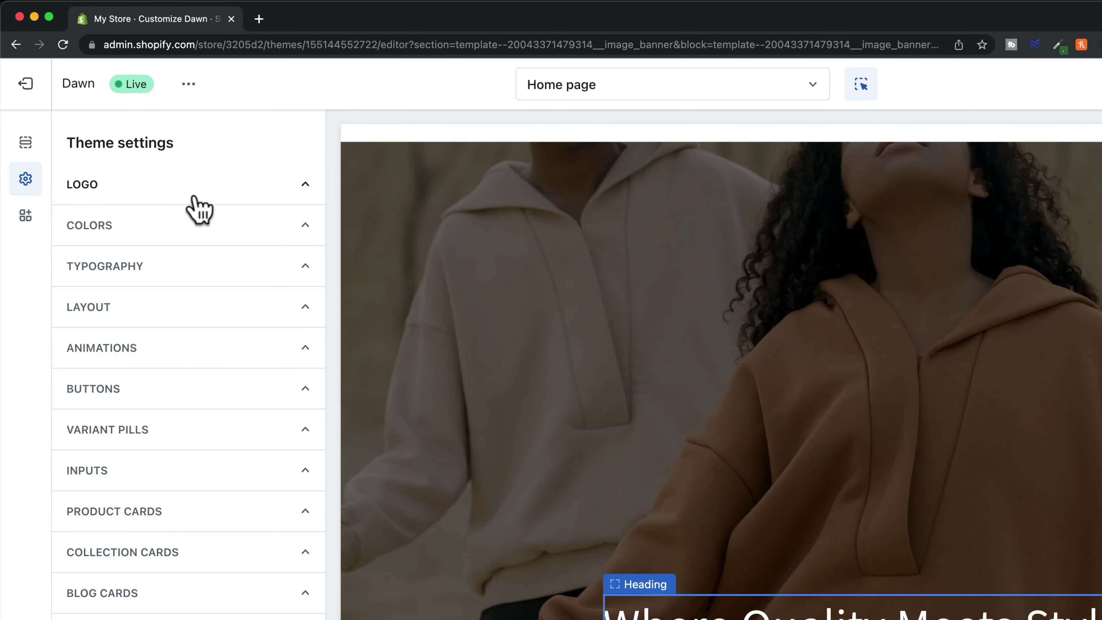
{"action": "left_click", "coordinate": [284, 203]}
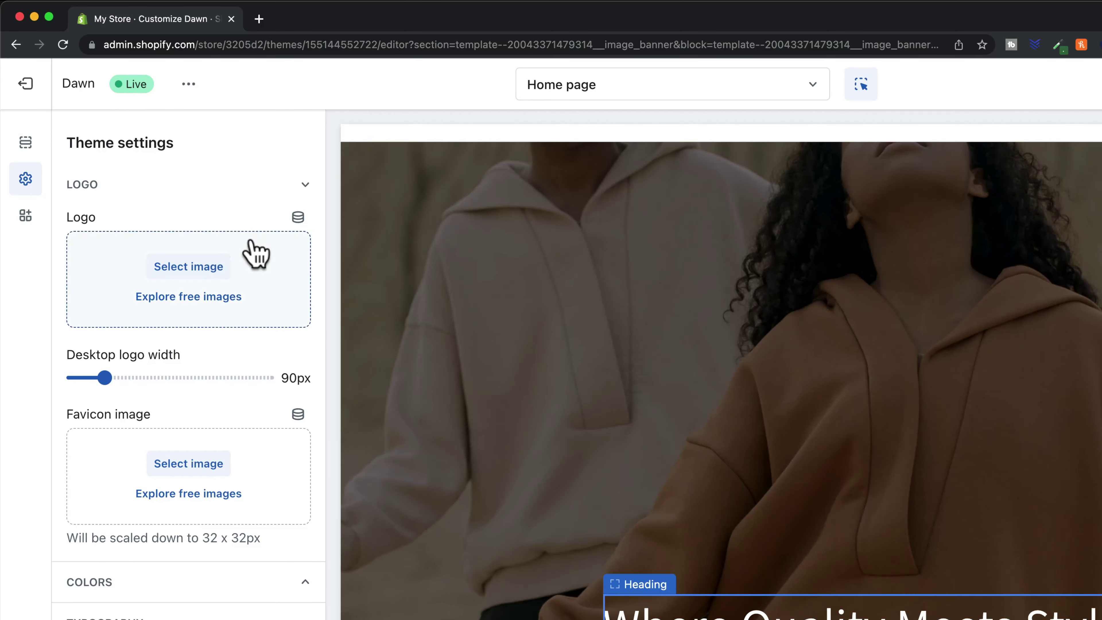
{"action": "left_click", "coordinate": [196, 268]}
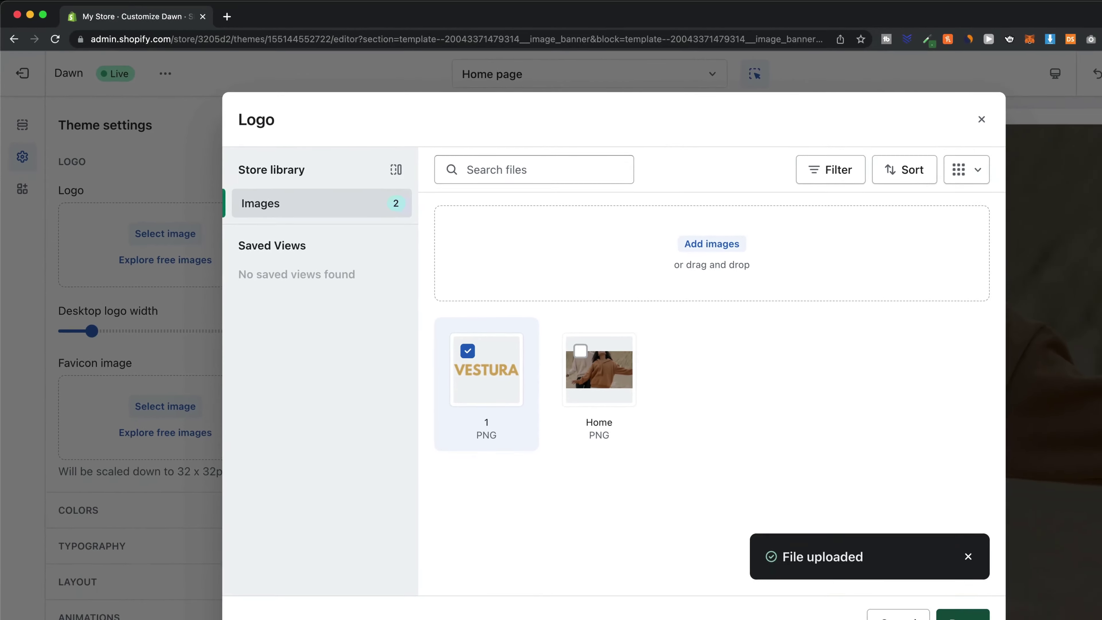
{"action": "left_click", "coordinate": [860, 561]}
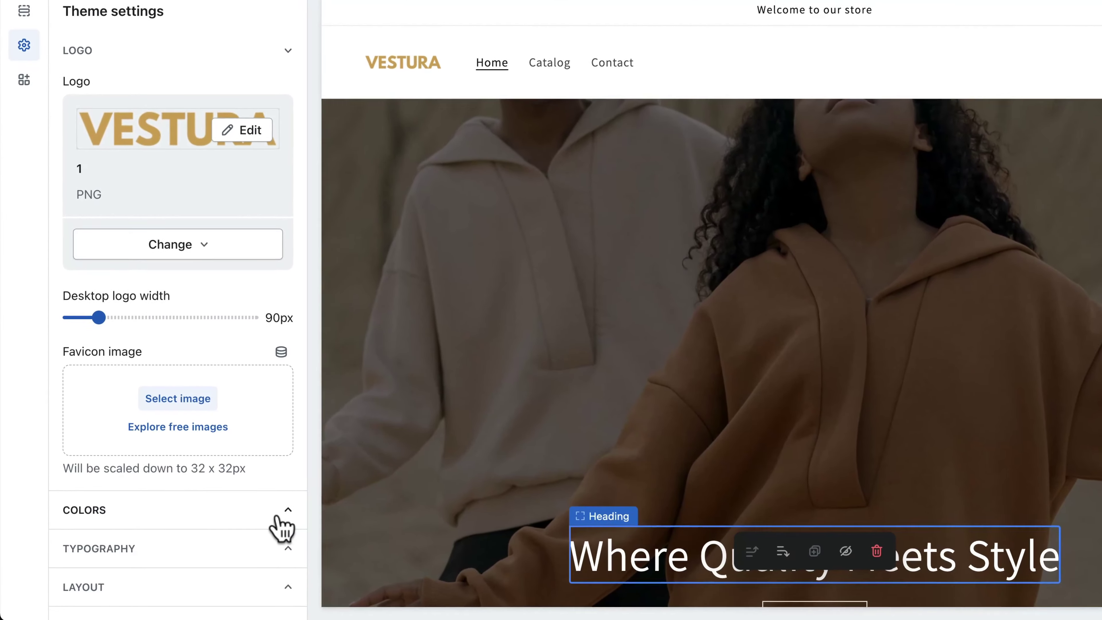
- Open the theme's color settings, and save and exit the theme editor
{"action": "left_click", "coordinate": [248, 526]}
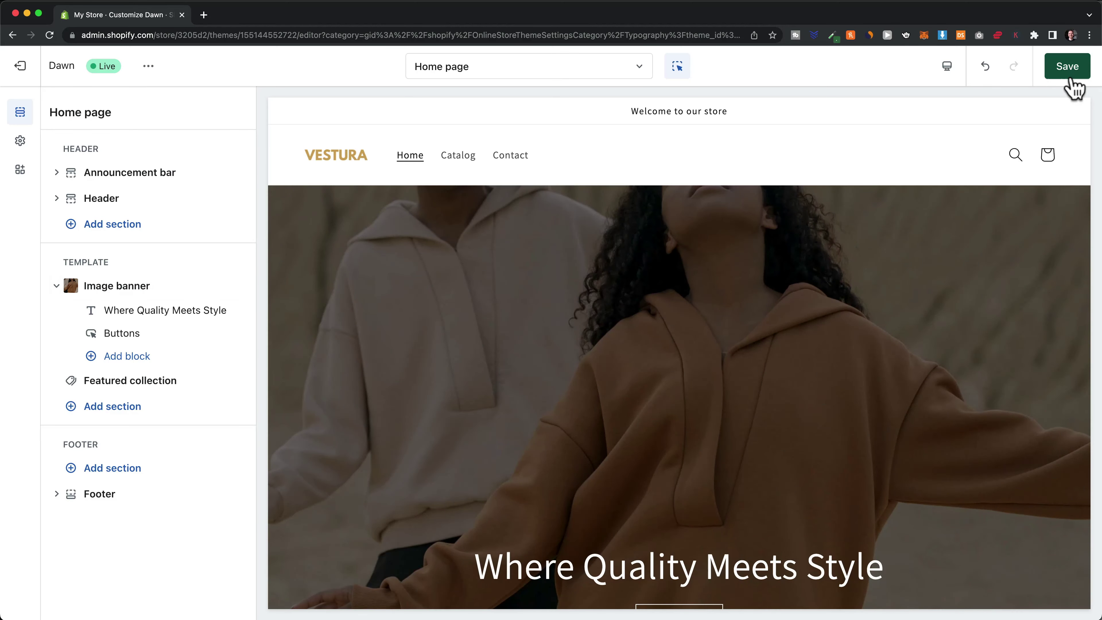
{"action": "left_click", "coordinate": [1067, 66]}
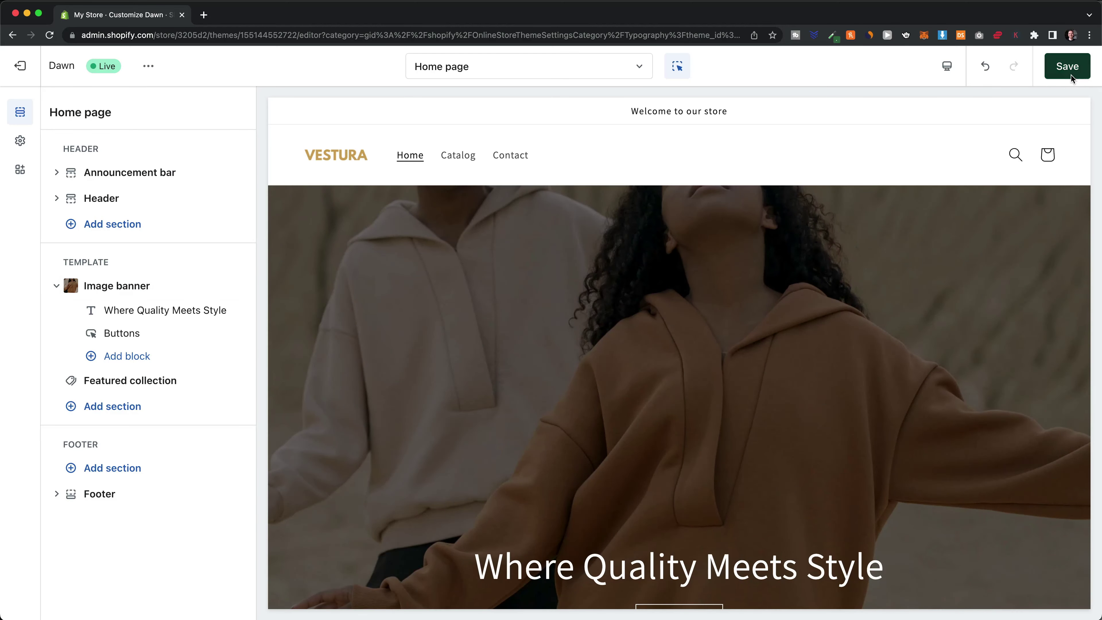
{"action": "left_click", "coordinate": [21, 68]}
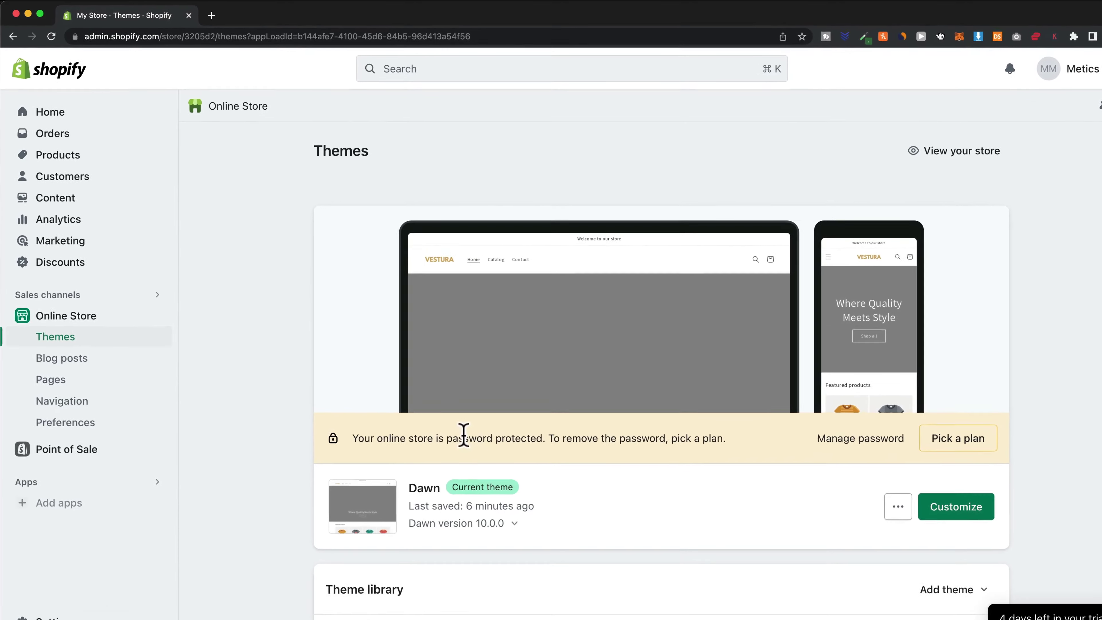
- Start adding a new product to the store and give it the title "VESTURA Classic Hoodie"
{"action": "left_click", "coordinate": [93, 175]}
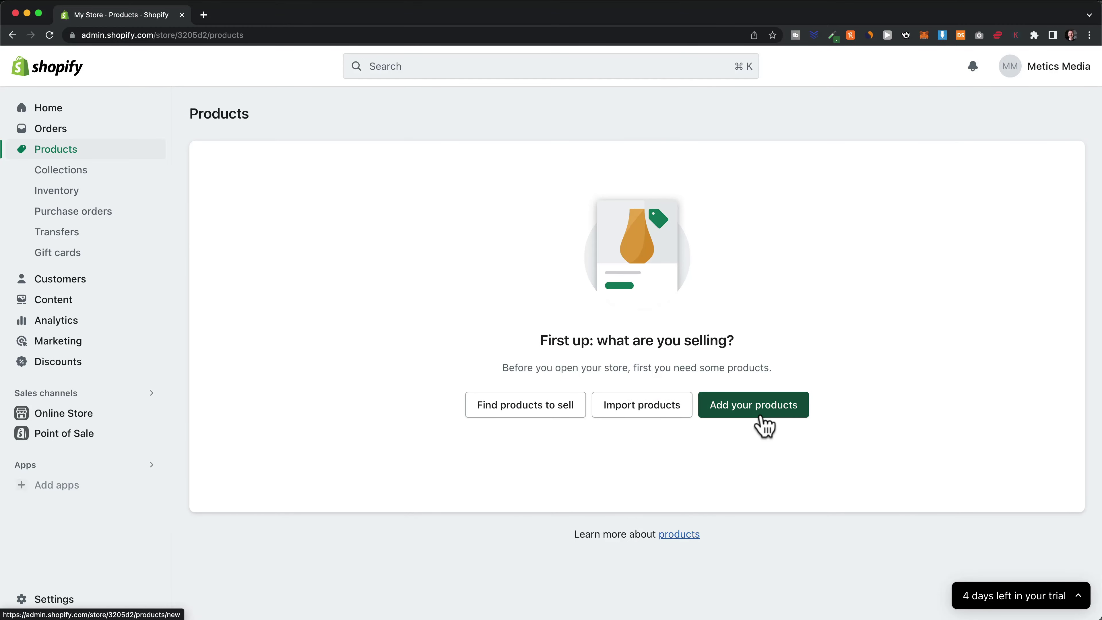
{"action": "left_click", "coordinate": [763, 423]}
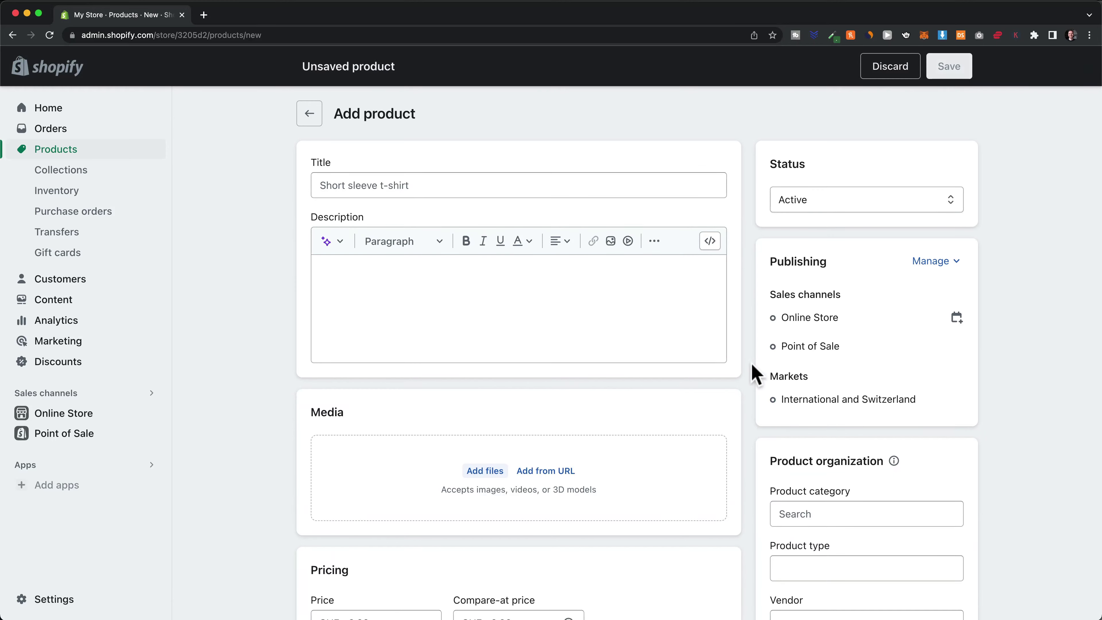
{"action": "left_click", "coordinate": [631, 193]}
{"action": "type", "text": "VESTURA Classic Hoodie"}
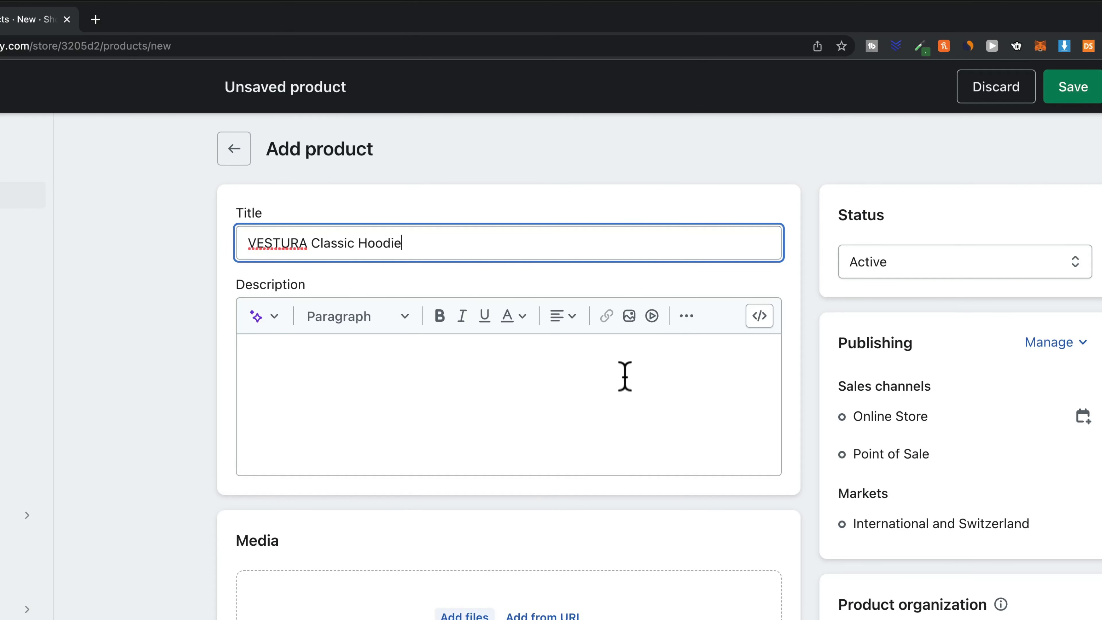
- Generate the product description from the keywords "hoodie, classic, stylish" in a Playful tone and keep the suggestion
{"action": "left_click", "coordinate": [439, 379]}
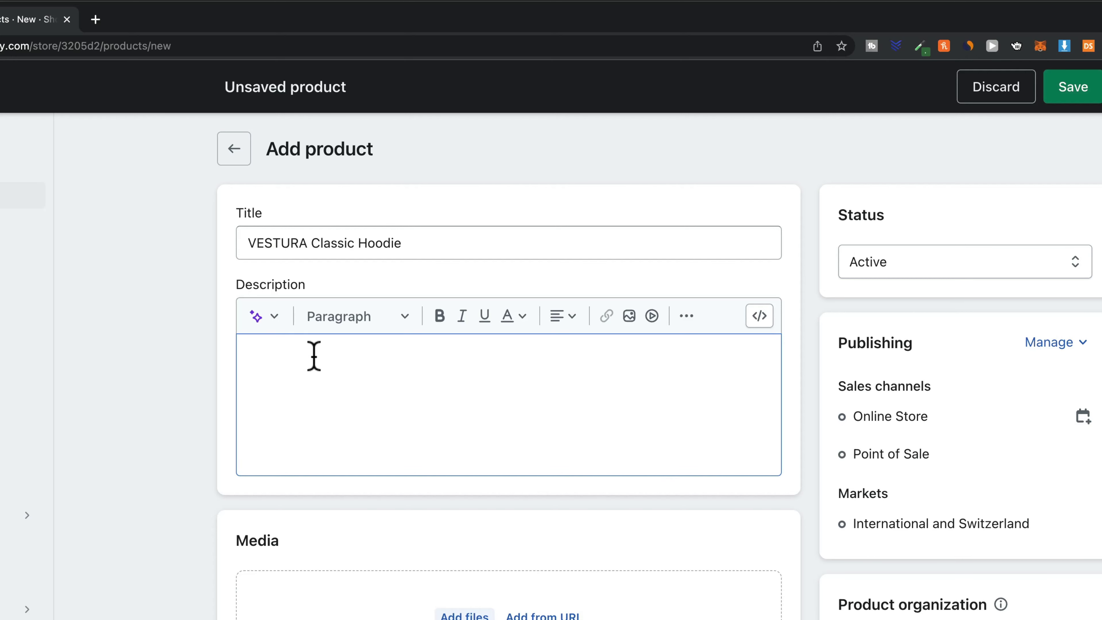
{"action": "left_click", "coordinate": [260, 316]}
{"action": "type", "text": "hoodi"}
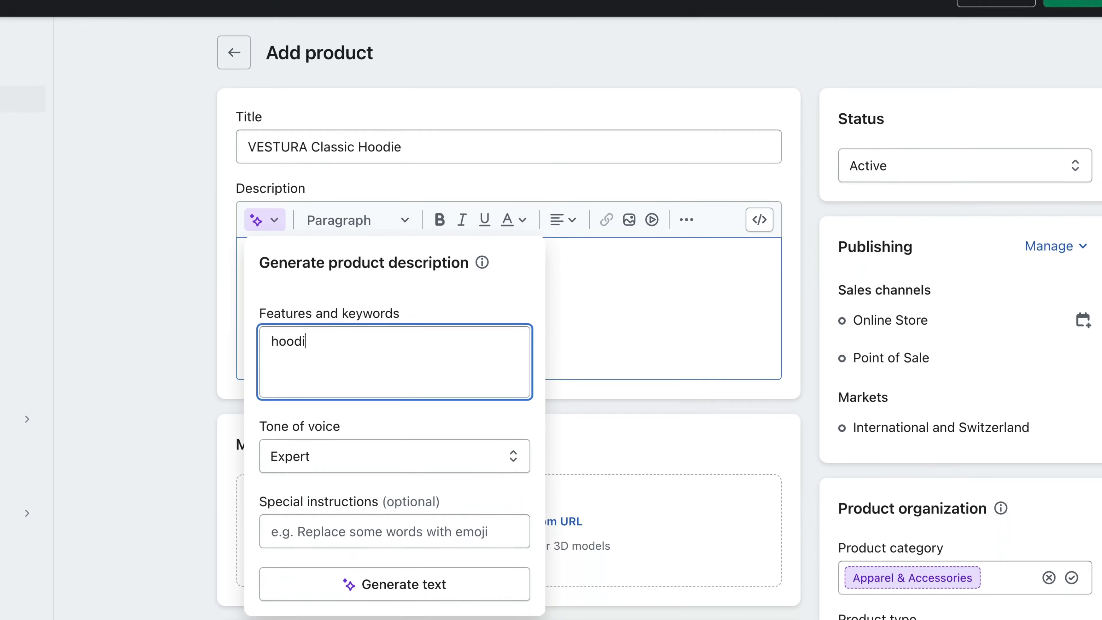
{"action": "type", "text": "e, "}
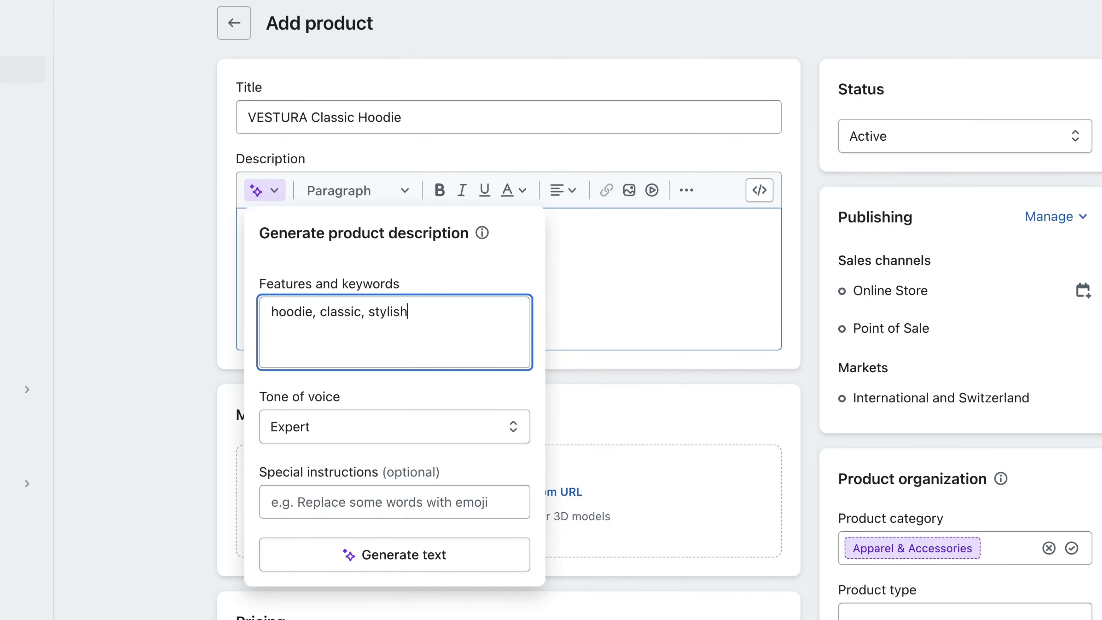
{"action": "type", "text": "classic, stylish"}
{"action": "left_click", "coordinate": [425, 426]}
{"action": "left_click", "coordinate": [437, 490]}
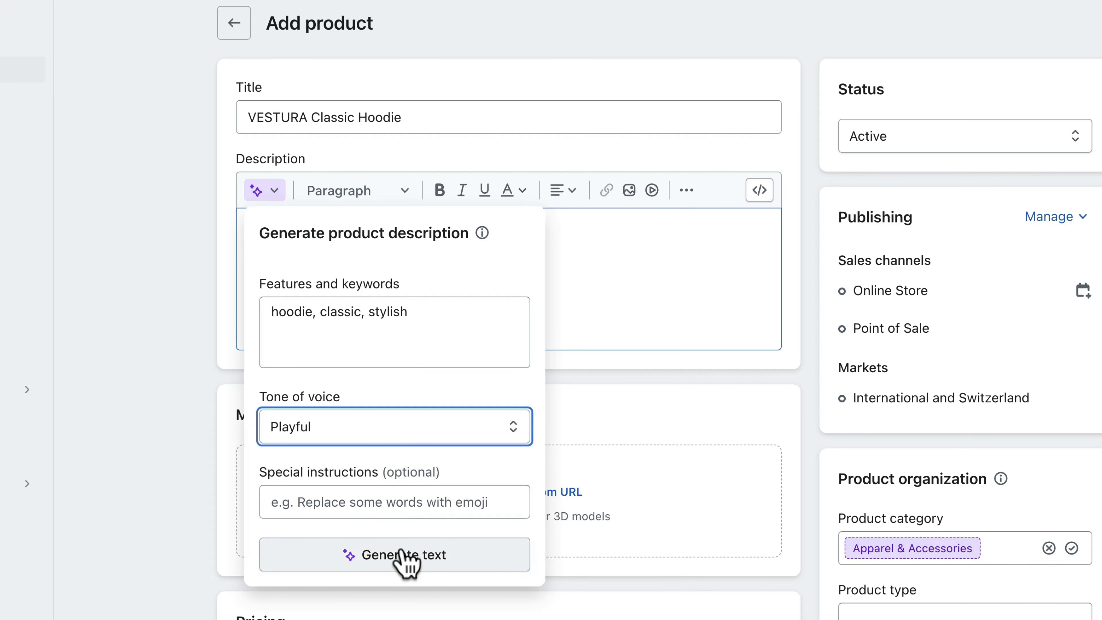
{"action": "left_click", "coordinate": [402, 554]}
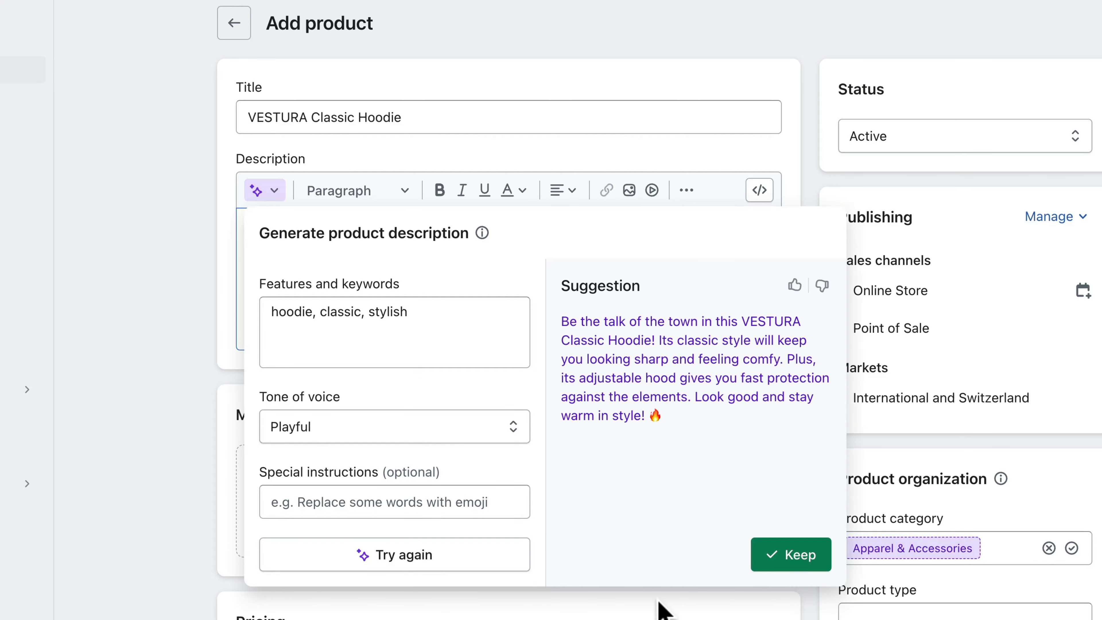
{"action": "left_click", "coordinate": [791, 555]}
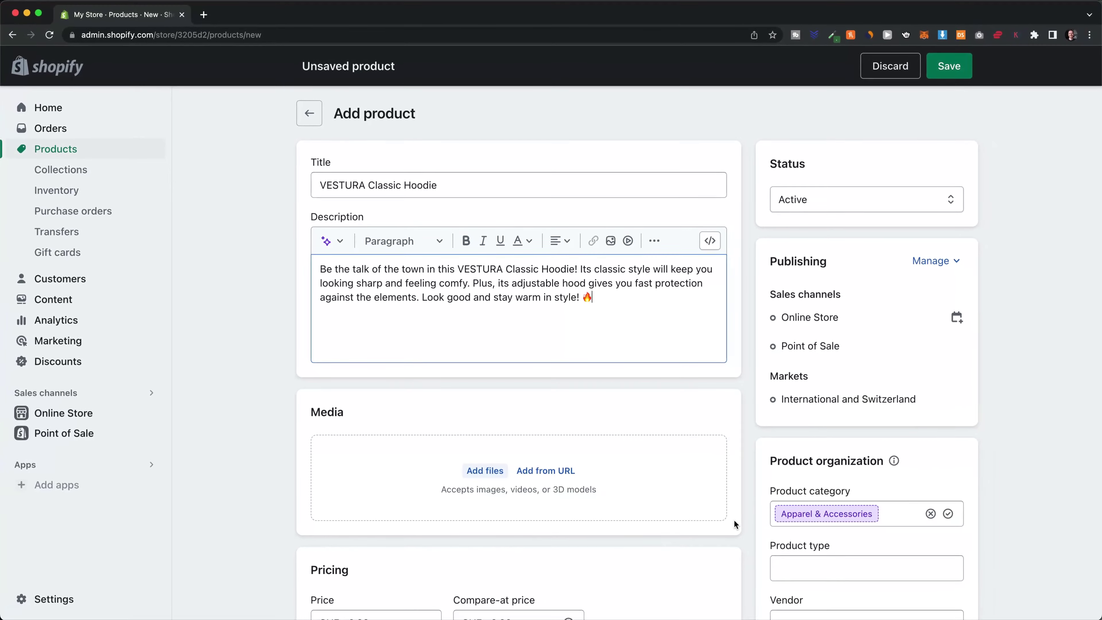
- Upload the back, front and logo images as product media and make the front view the first image
{"action": "scroll", "coordinate": [818, 416], "scroll_direction": "down", "scroll_amount": 2}
{"action": "scroll", "coordinate": [755, 412], "scroll_direction": "down", "scroll_amount": 1}
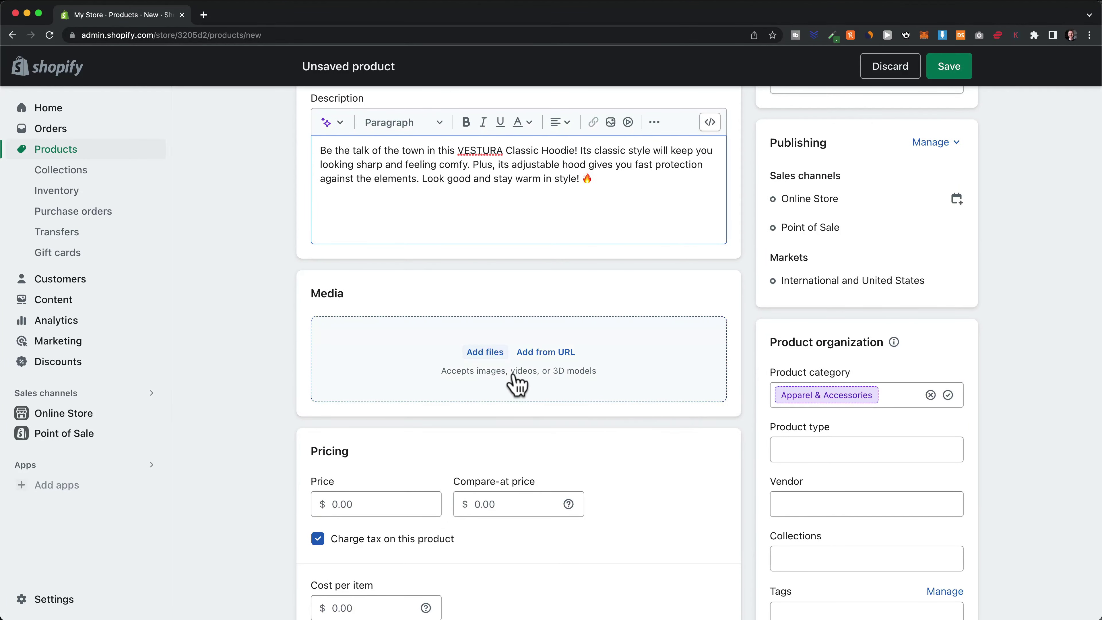
{"action": "left_click", "coordinate": [485, 360]}
{"action": "key", "text": "super+a"}
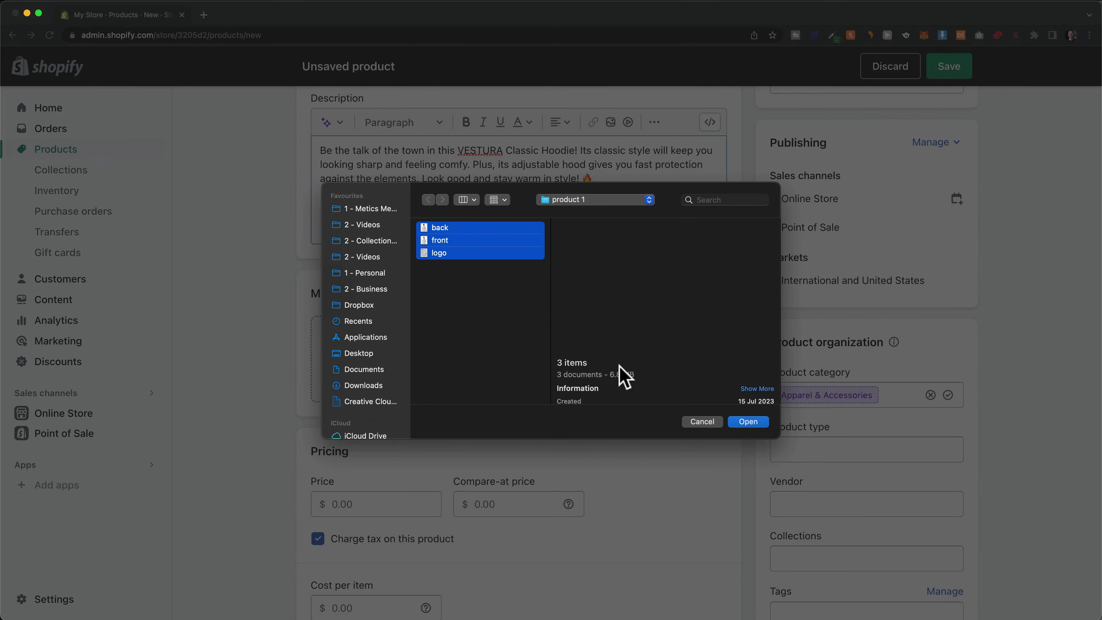
{"action": "left_click", "coordinate": [748, 422]}
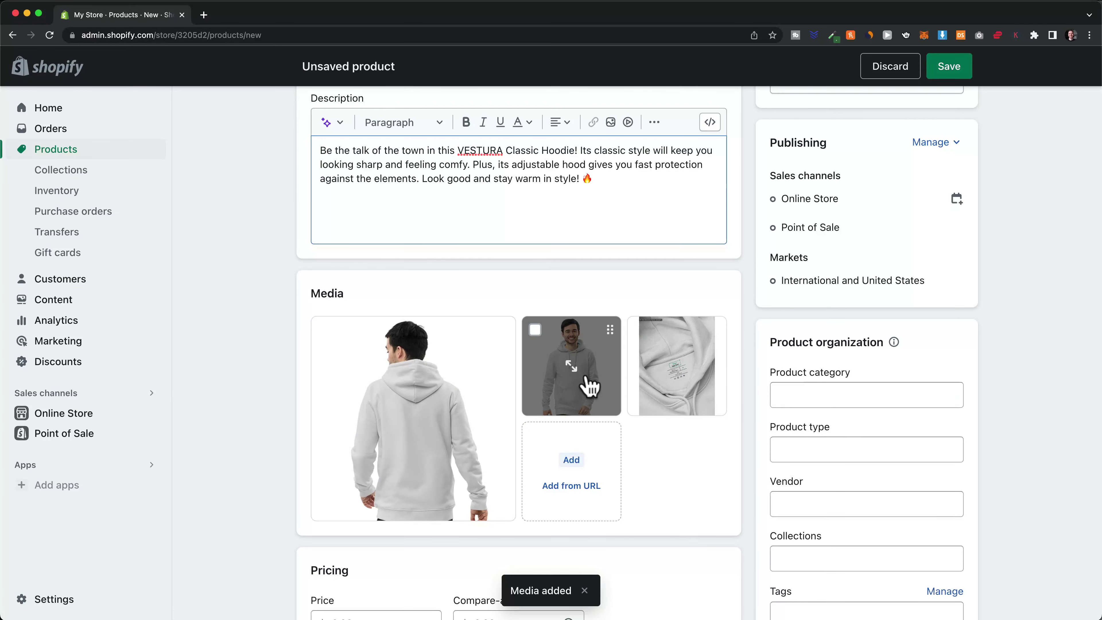
{"action": "left_click_drag", "start_coordinate": [572, 374], "coordinate": [418, 418]}
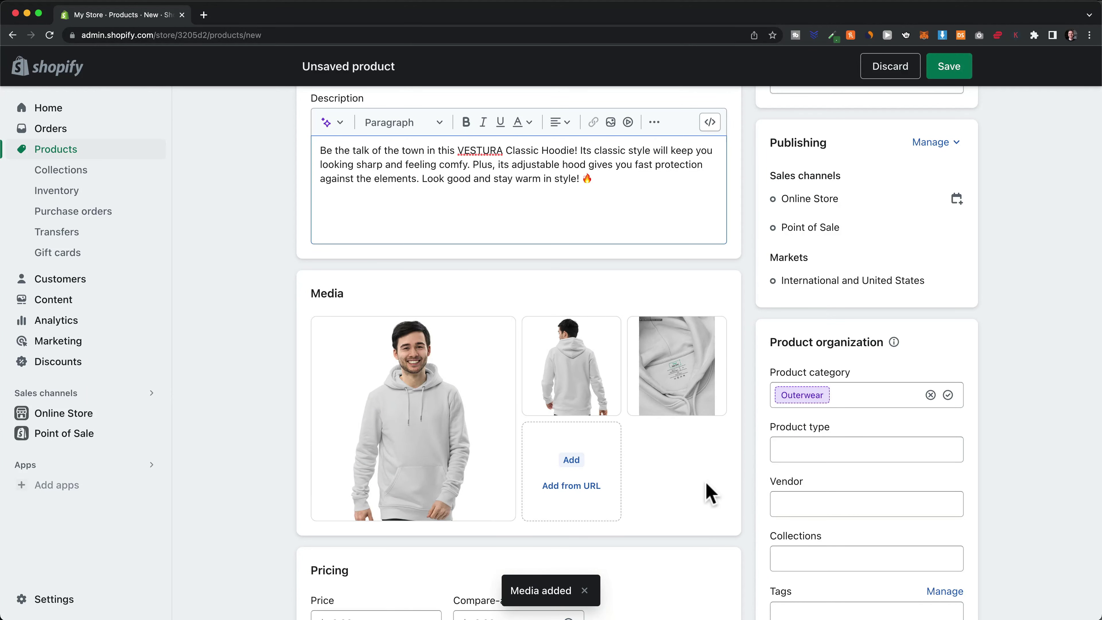
- Set the hoodie's price to $59.00 and its inventory quantity at the shop location to 100
{"action": "scroll", "coordinate": [737, 434], "scroll_direction": "down", "scroll_amount": 1}
{"action": "scroll", "coordinate": [751, 399], "scroll_direction": "down", "scroll_amount": 6}
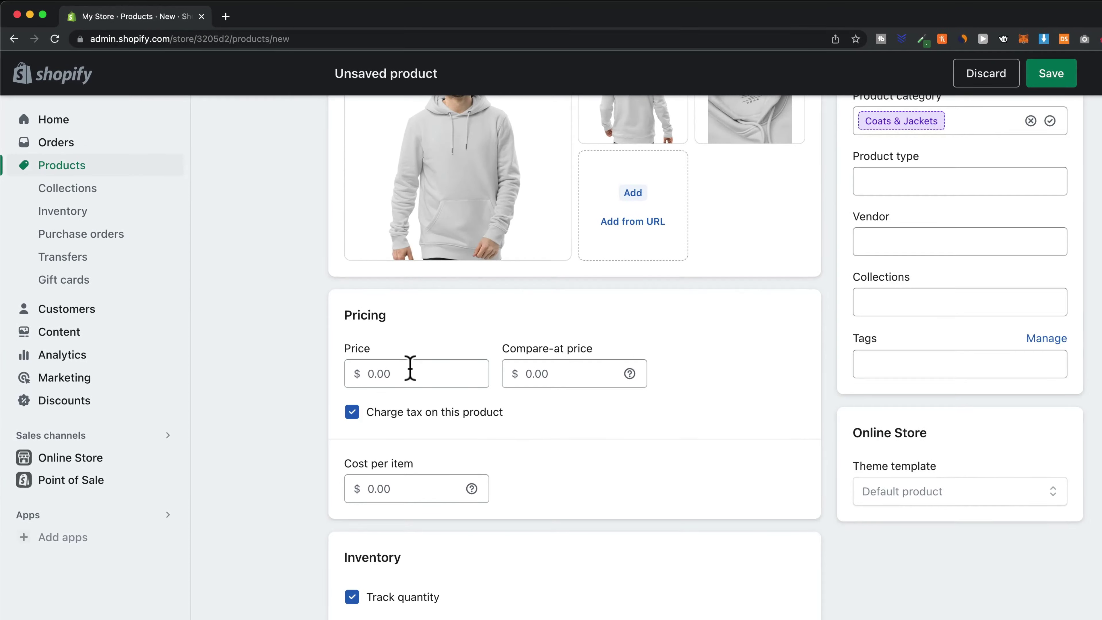
{"action": "left_click", "coordinate": [410, 371]}
{"action": "left_click", "coordinate": [513, 430]}
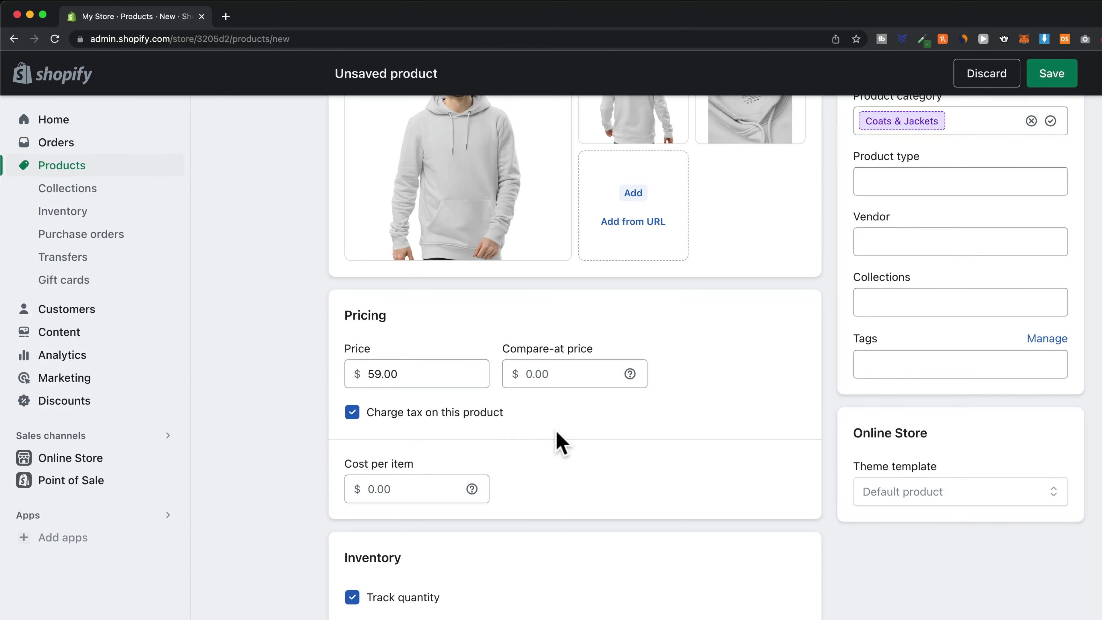
{"action": "scroll", "coordinate": [557, 442], "scroll_direction": "down", "scroll_amount": 7}
{"action": "scroll", "coordinate": [559, 443], "scroll_direction": "up", "scroll_amount": 1}
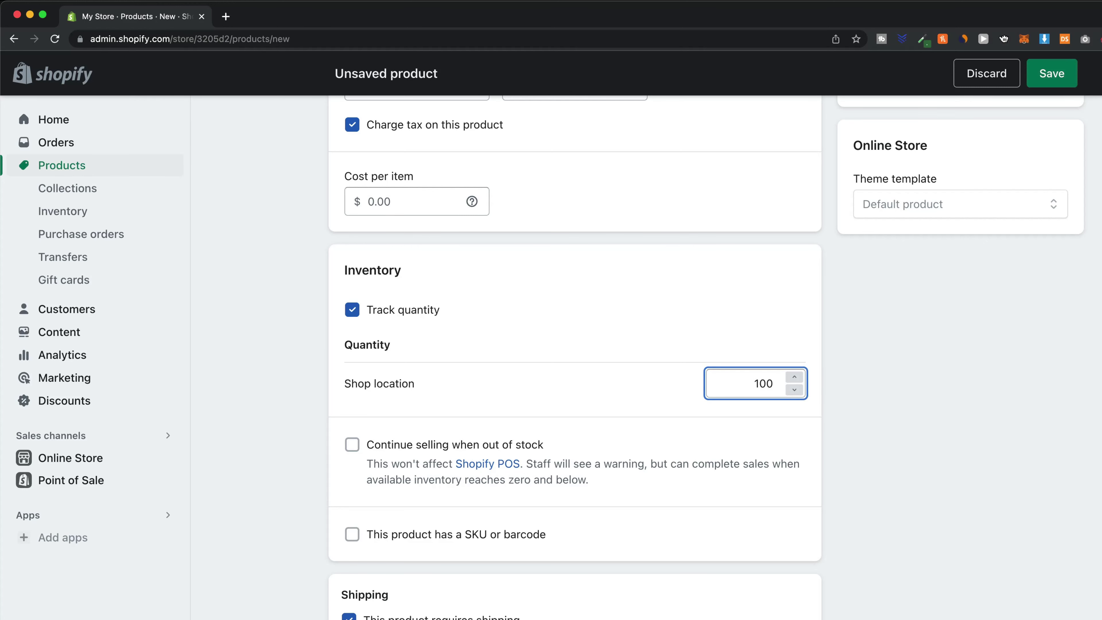
- Save the hoodie product without variants and return to the product list
{"action": "scroll", "coordinate": [784, 438], "scroll_direction": "down", "scroll_amount": 9}
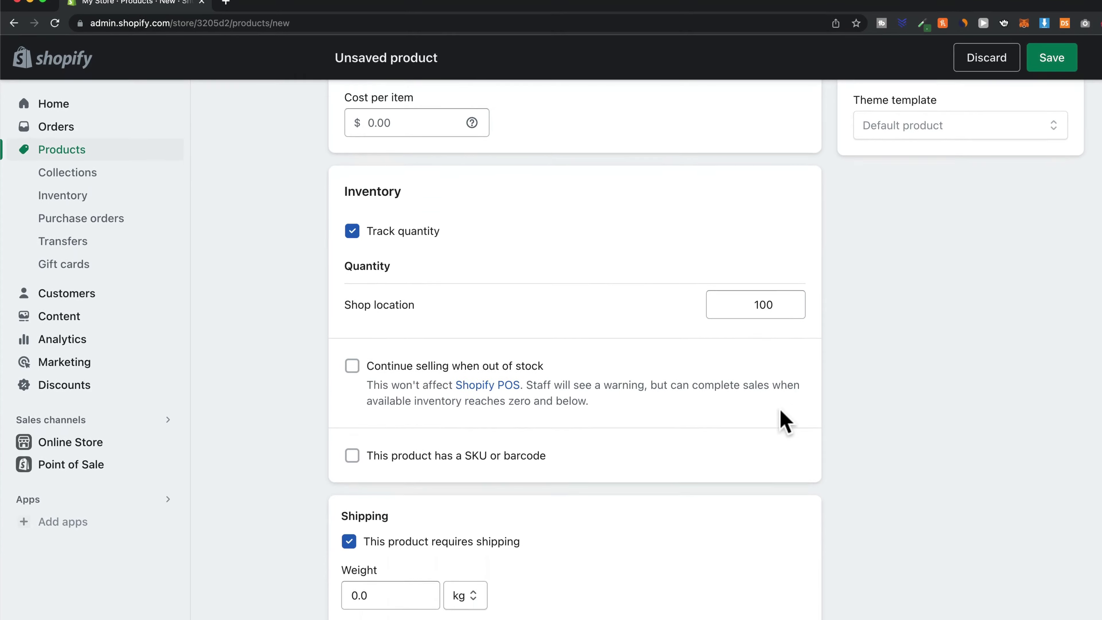
{"action": "scroll", "coordinate": [785, 370], "scroll_direction": "down", "scroll_amount": 1}
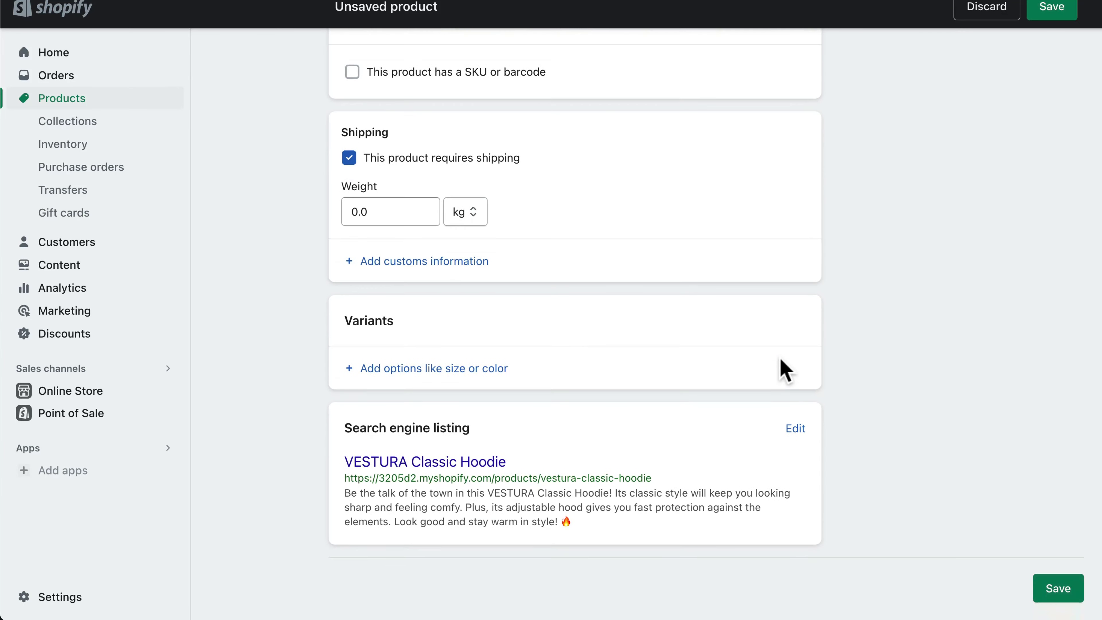
{"action": "left_click", "coordinate": [455, 373]}
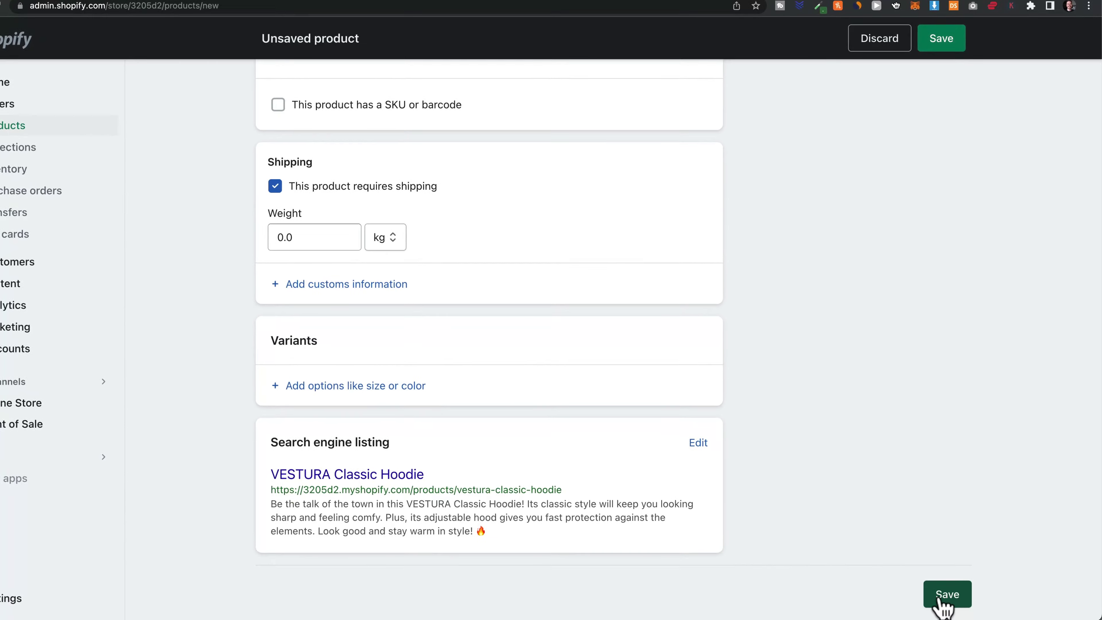
{"action": "left_click", "coordinate": [954, 595]}
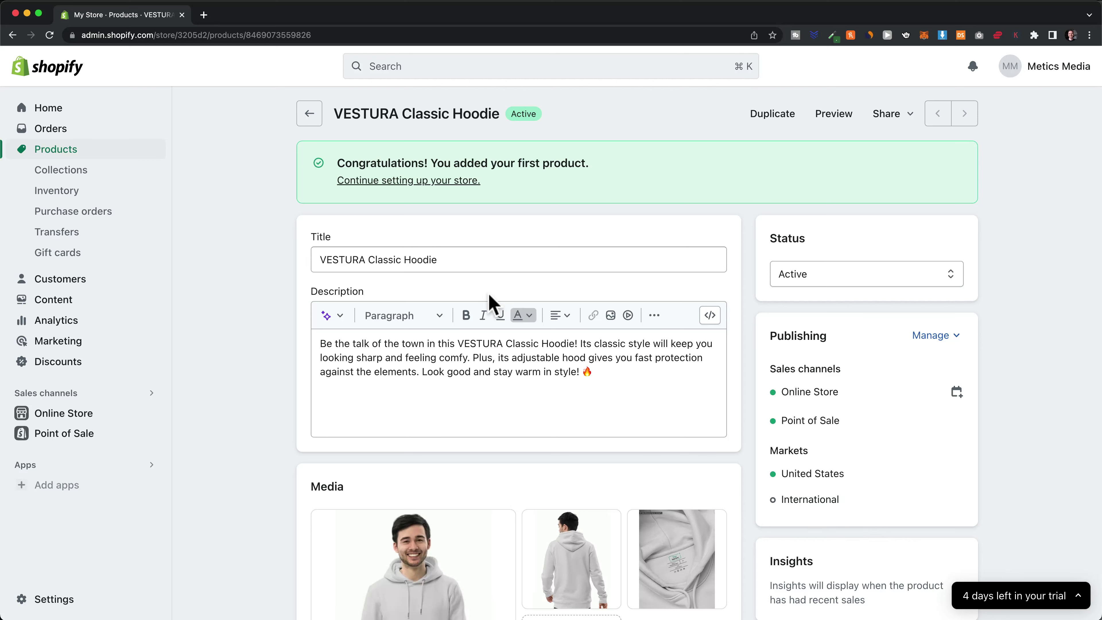
{"action": "left_click", "coordinate": [309, 115]}
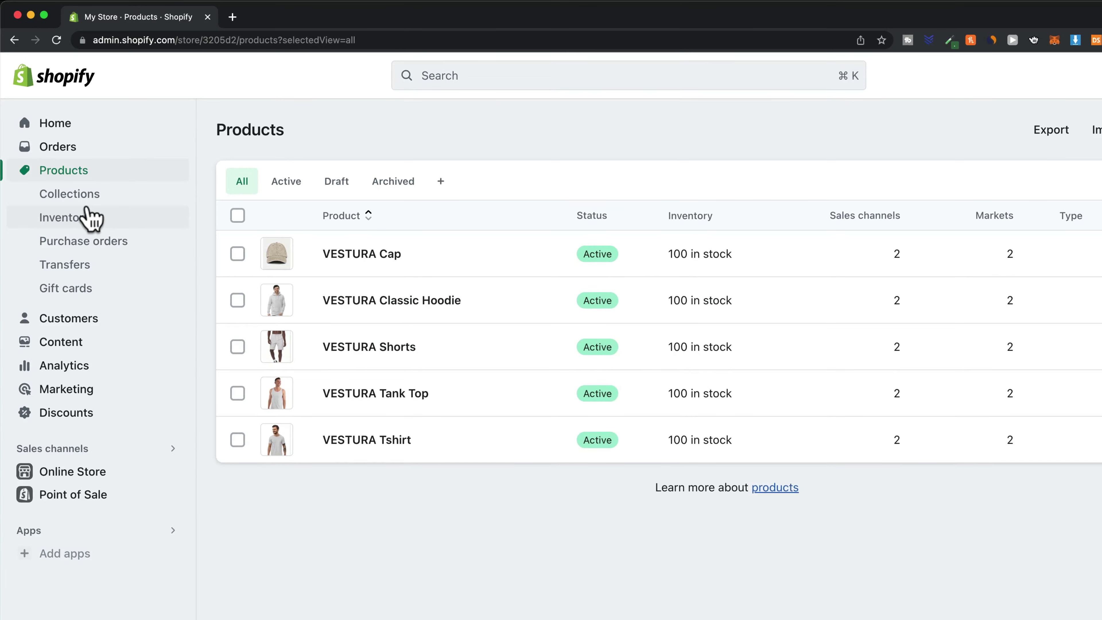
- Start a new product collection and give it the title "Hoodies"
{"action": "left_click", "coordinate": [85, 200]}
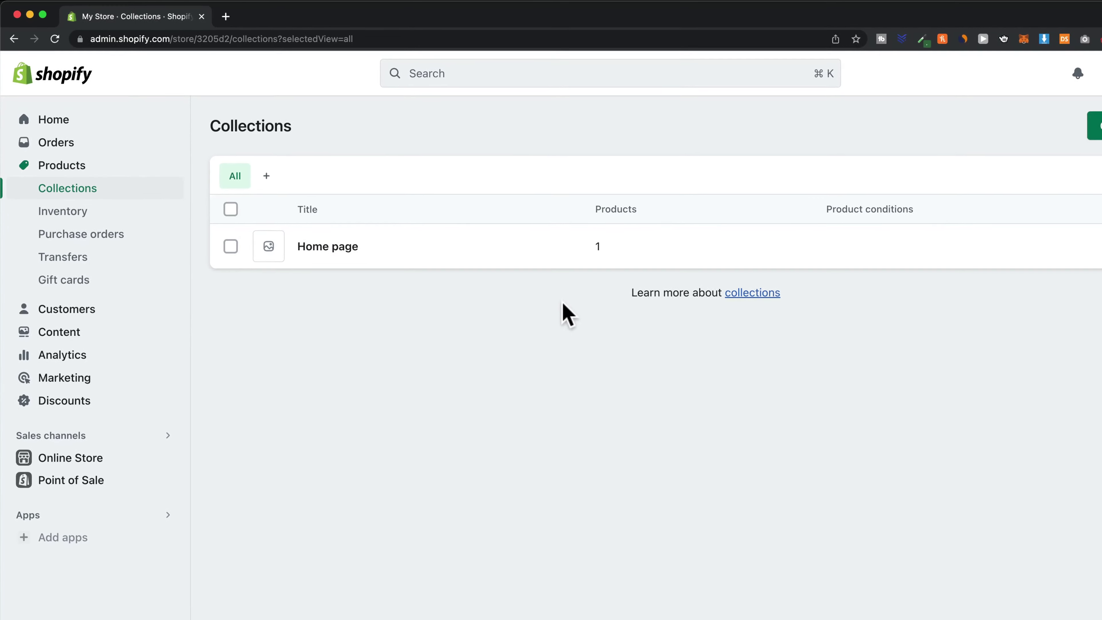
{"action": "left_click", "coordinate": [1020, 123]}
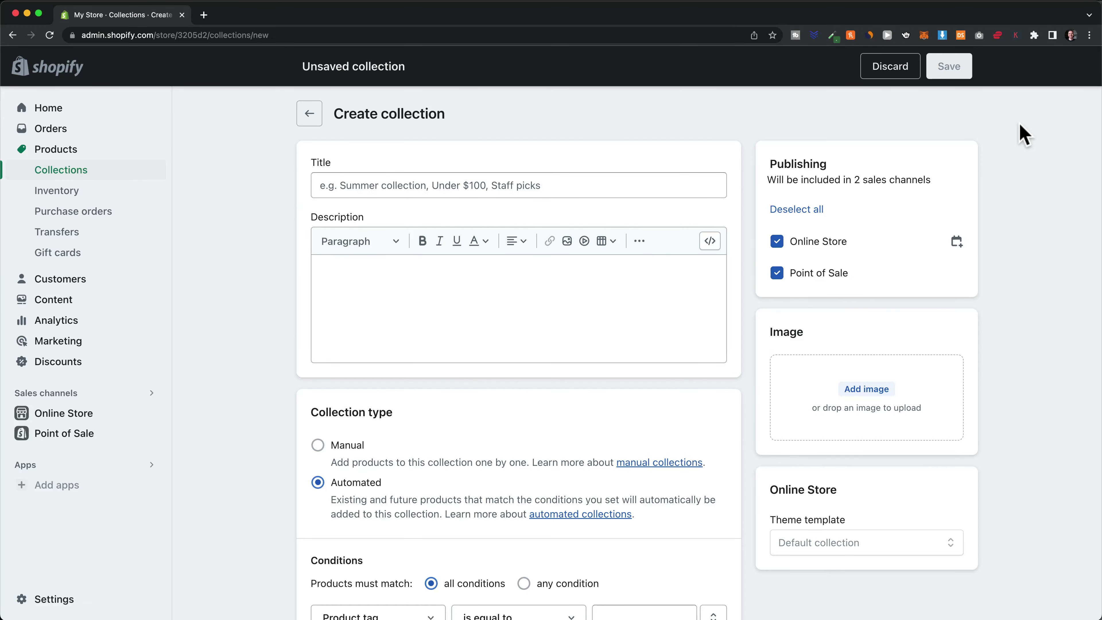
{"action": "left_click", "coordinate": [566, 186]}
{"action": "type", "text": "Hoodies"}
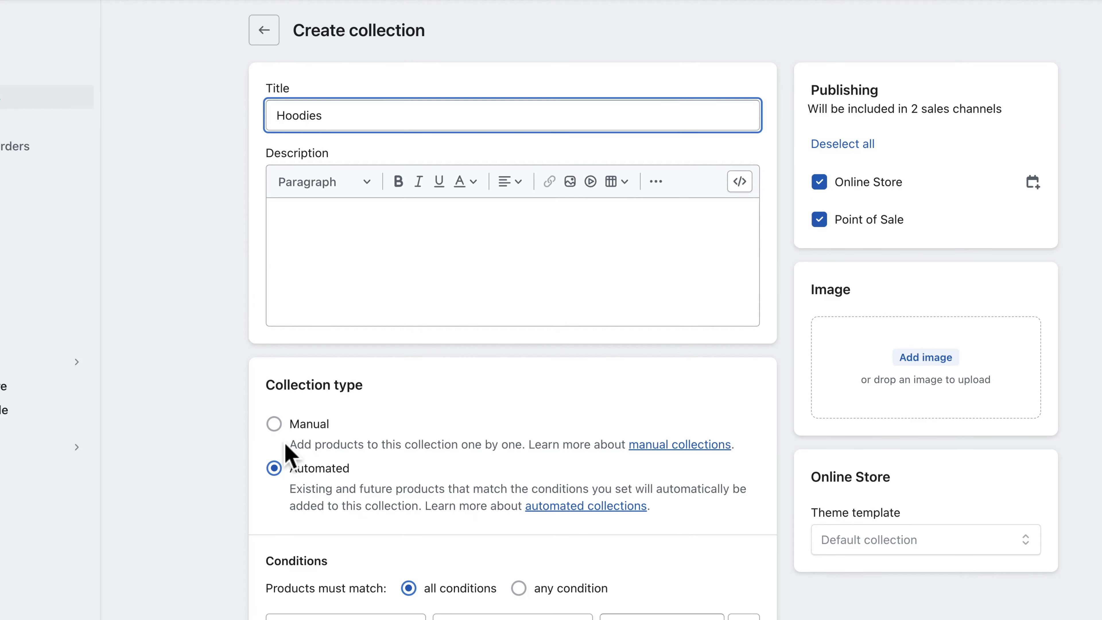
- Set the collection type to Manual and upload the hoodies PNG as the collection image
{"action": "left_click", "coordinate": [274, 429]}
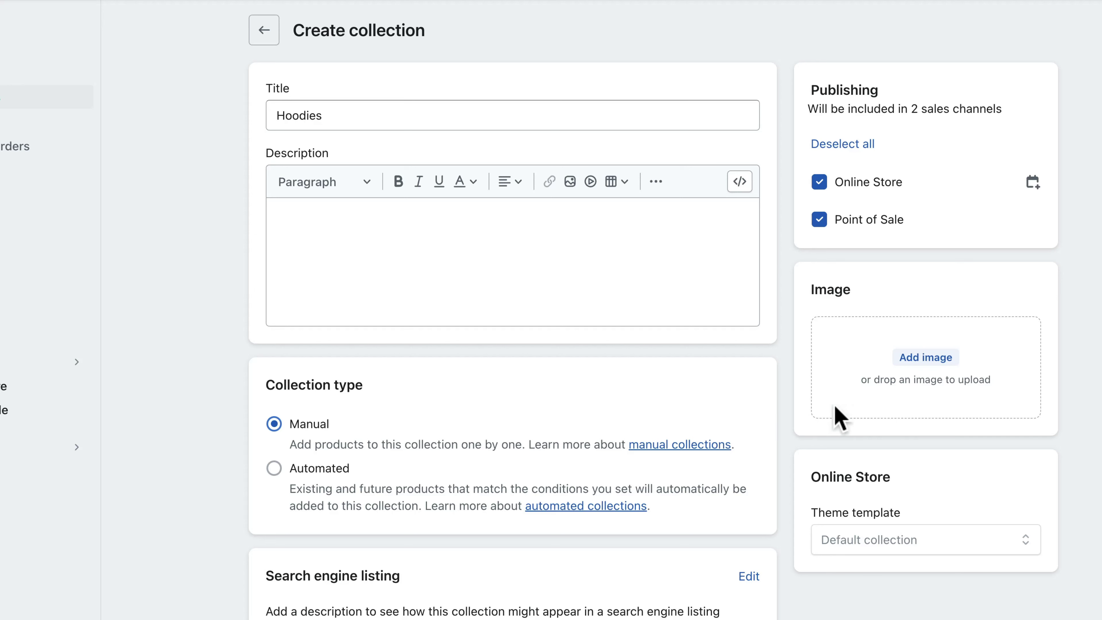
{"action": "left_click", "coordinate": [925, 363]}
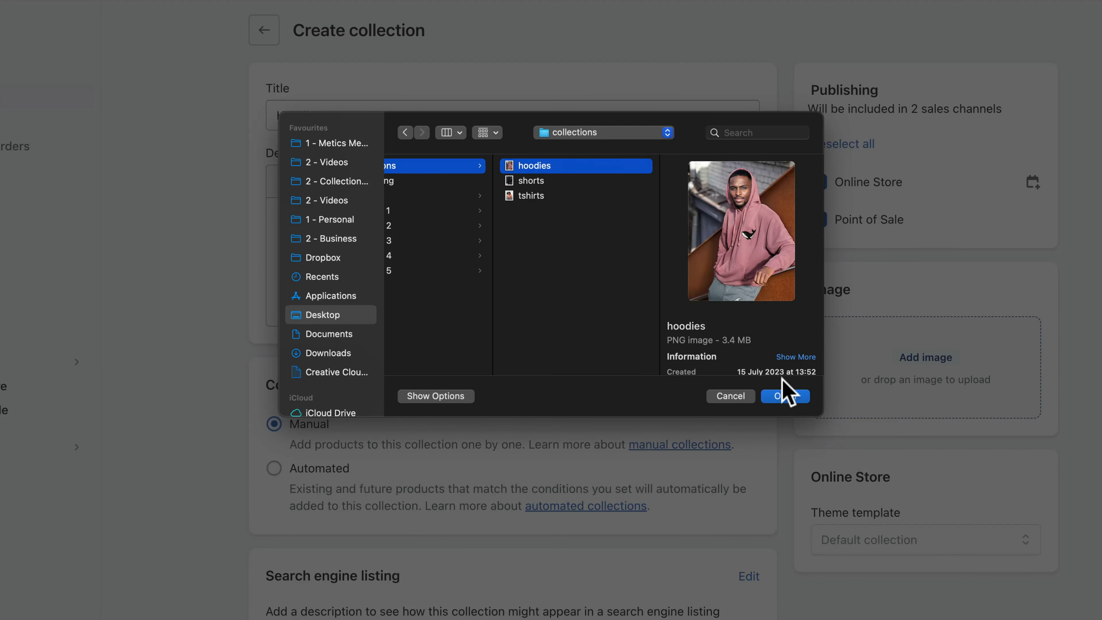
{"action": "left_click", "coordinate": [785, 395]}
- Find the VESTURA Classic Hoodie by searching for "hoo" and add it to the Hoodies collection
{"action": "scroll", "coordinate": [787, 404], "scroll_direction": "down", "scroll_amount": 5}
{"action": "left_click", "coordinate": [304, 327]}
{"action": "type", "text": "hoo"}
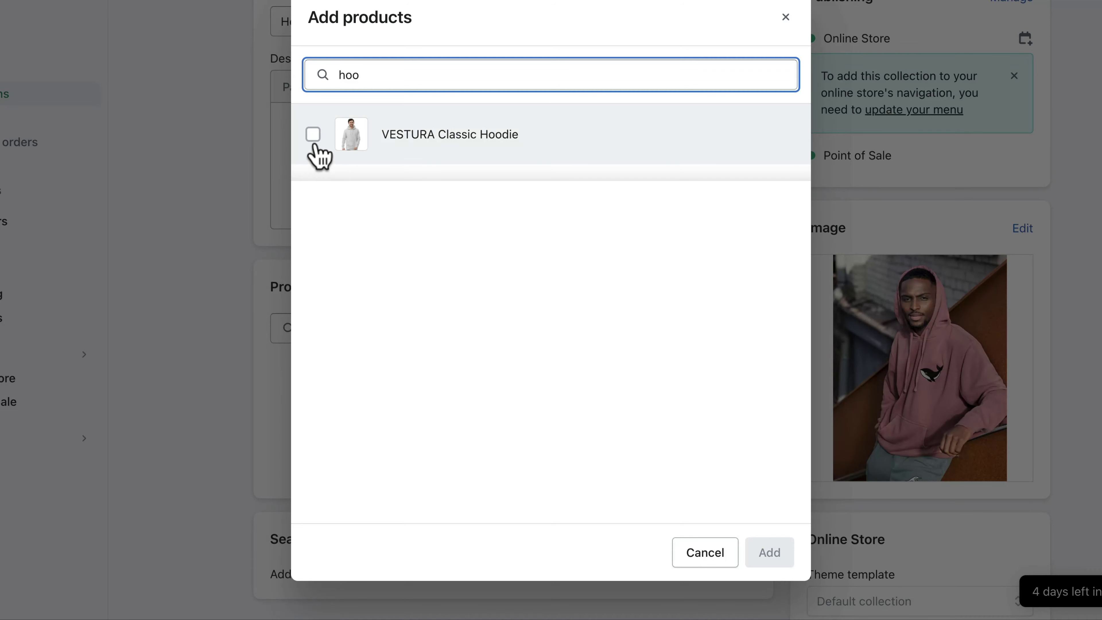
{"action": "left_click", "coordinate": [312, 134]}
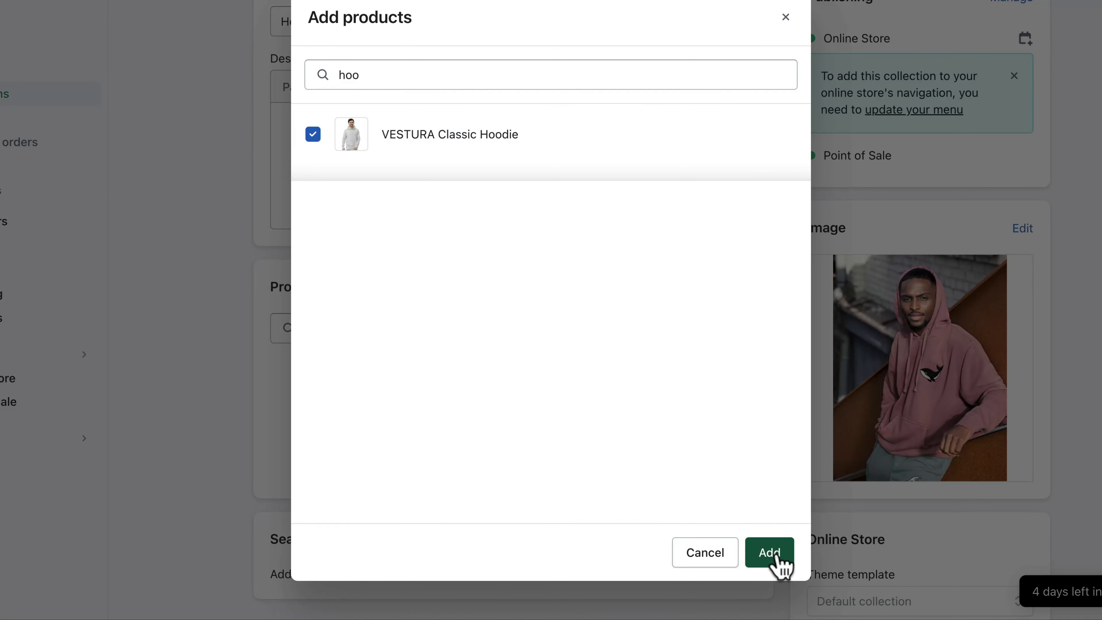
{"action": "left_click", "coordinate": [776, 562]}
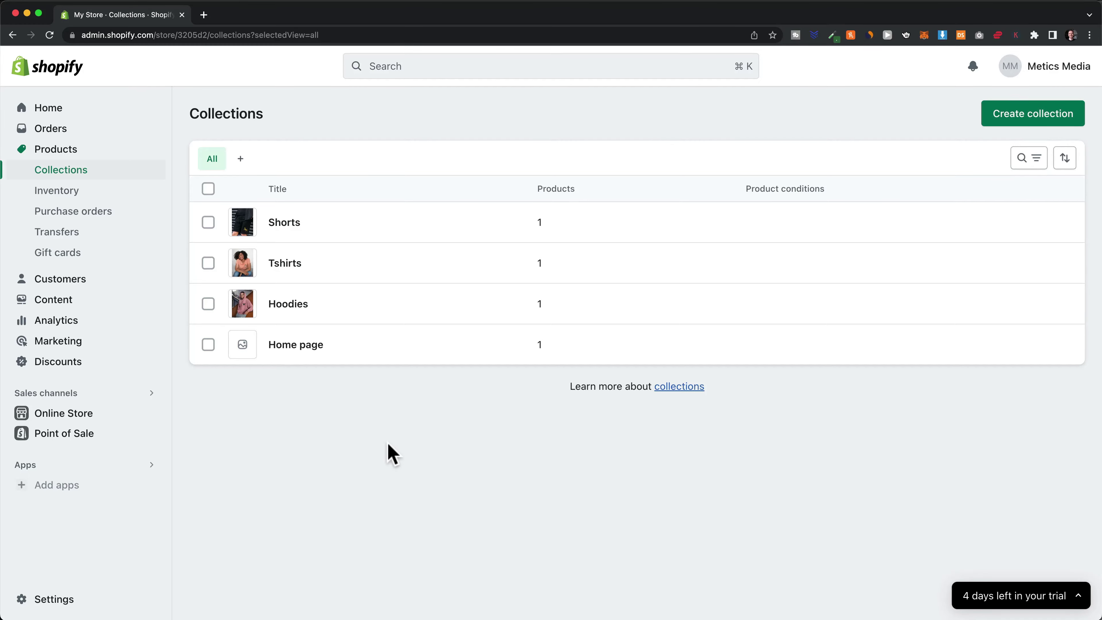
- Open the Dawn theme for customization and remove the Featured collection section from the home page
{"action": "left_click", "coordinate": [74, 414]}
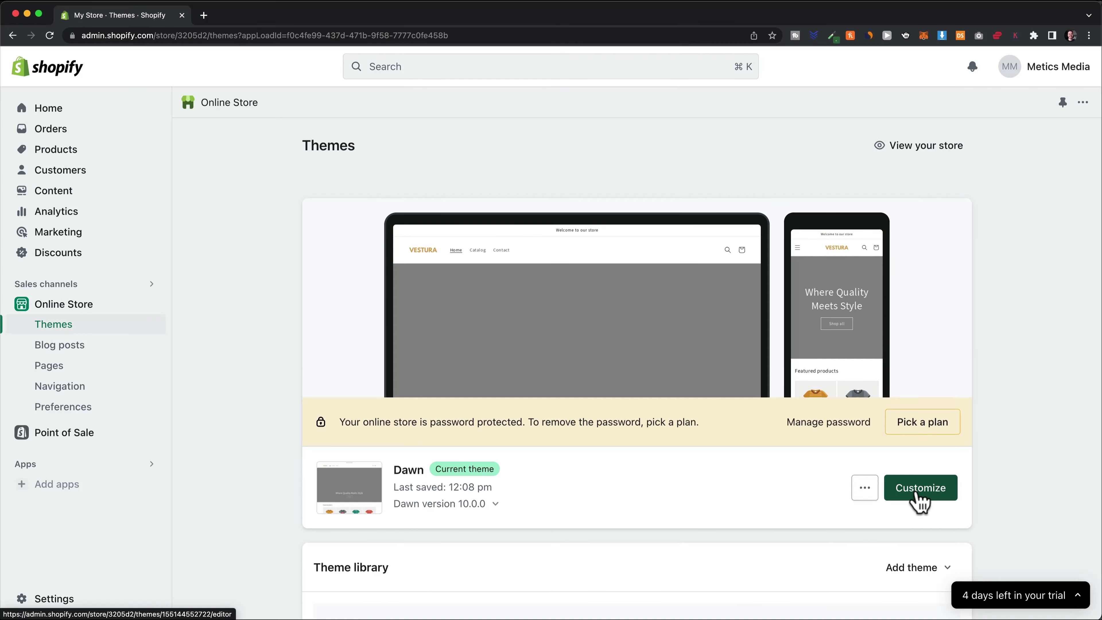
{"action": "left_click", "coordinate": [1065, 467]}
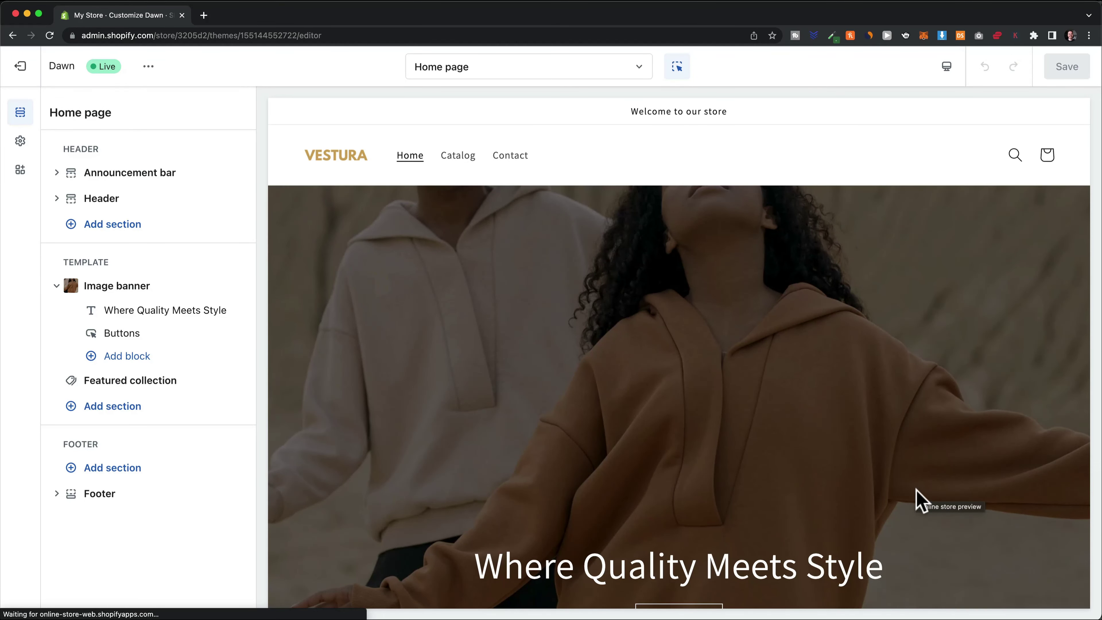
{"action": "scroll", "coordinate": [981, 345], "scroll_direction": "down", "scroll_amount": 9}
{"action": "scroll", "coordinate": [979, 334], "scroll_direction": "down", "scroll_amount": 4}
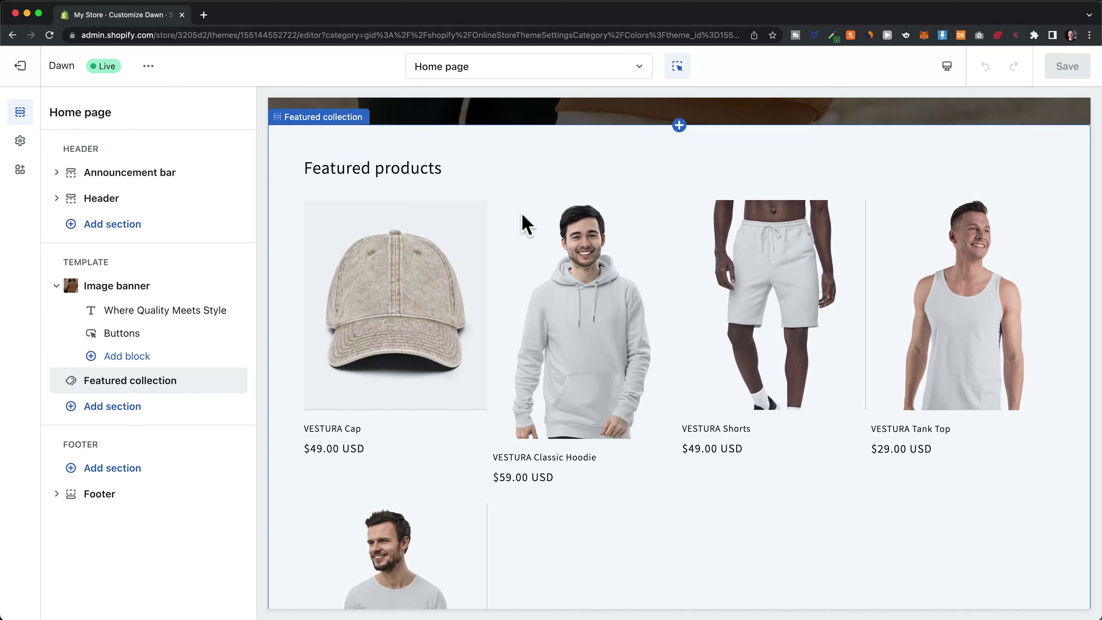
{"action": "left_click", "coordinate": [470, 183]}
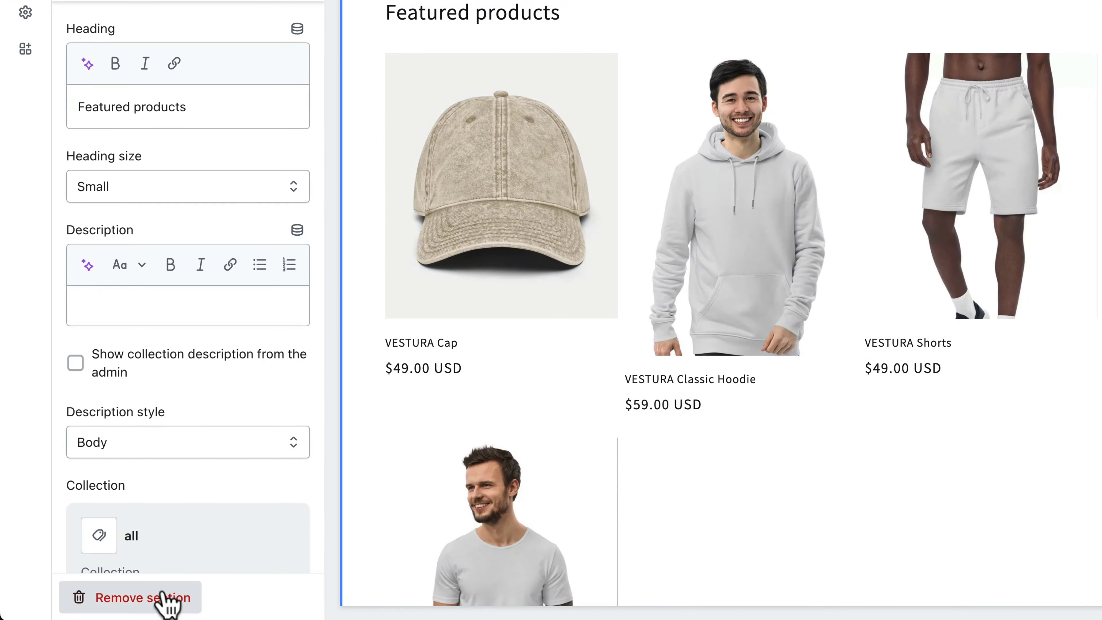
{"action": "left_click", "coordinate": [143, 599]}
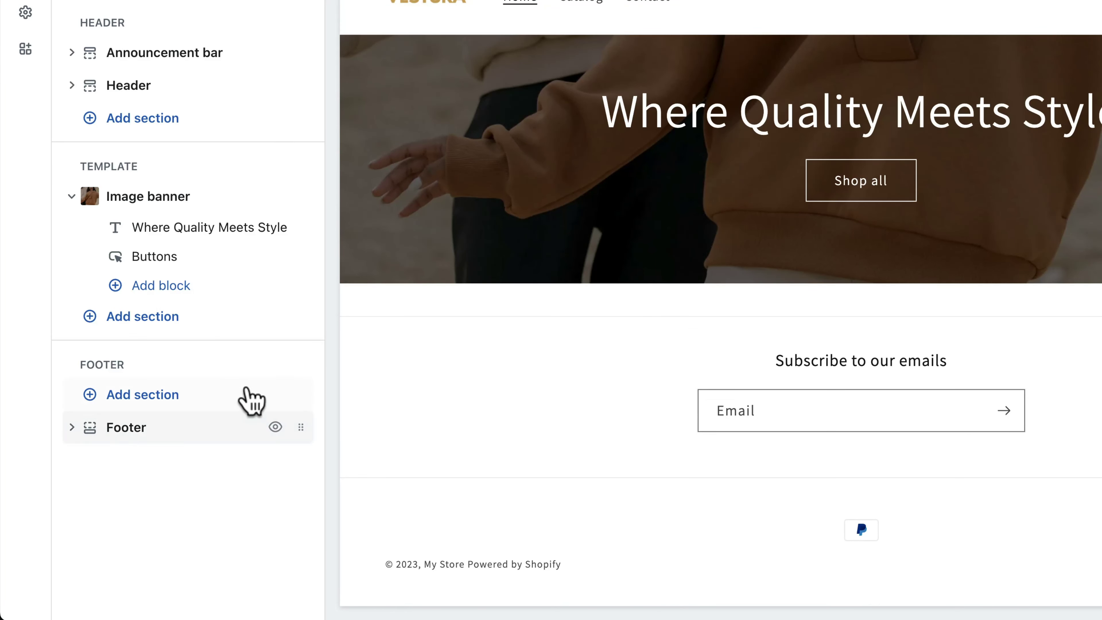
- Add a Collection list section below the home page's image banner and assign the Hoodies collection to its first block
{"action": "left_click", "coordinate": [144, 316]}
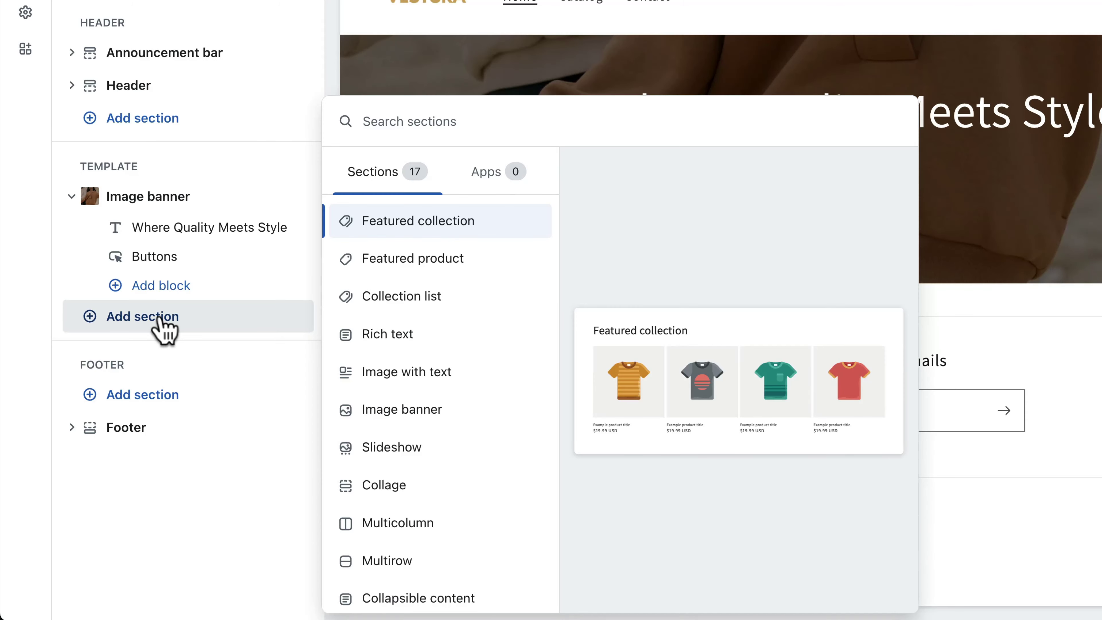
{"action": "left_click", "coordinate": [481, 309]}
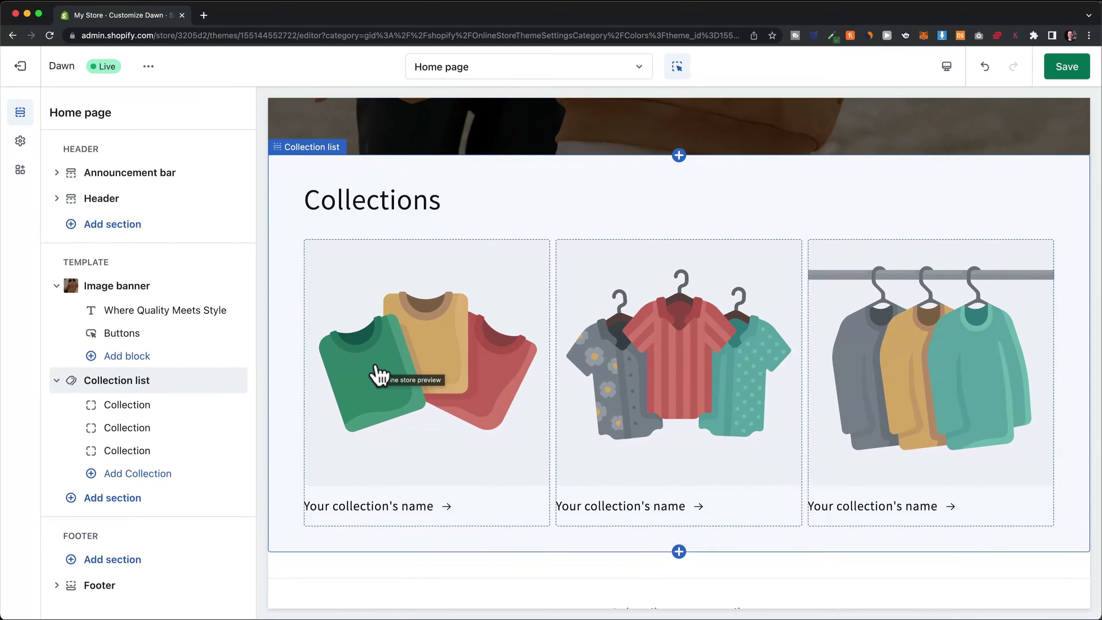
{"action": "left_click", "coordinate": [159, 412]}
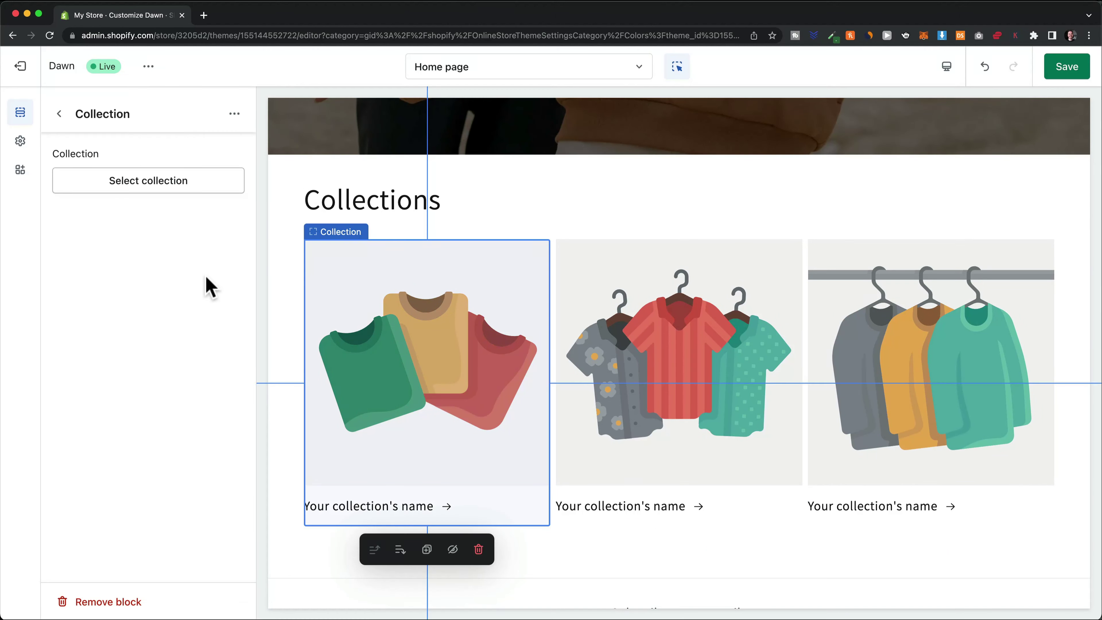
{"action": "left_click", "coordinate": [163, 181]}
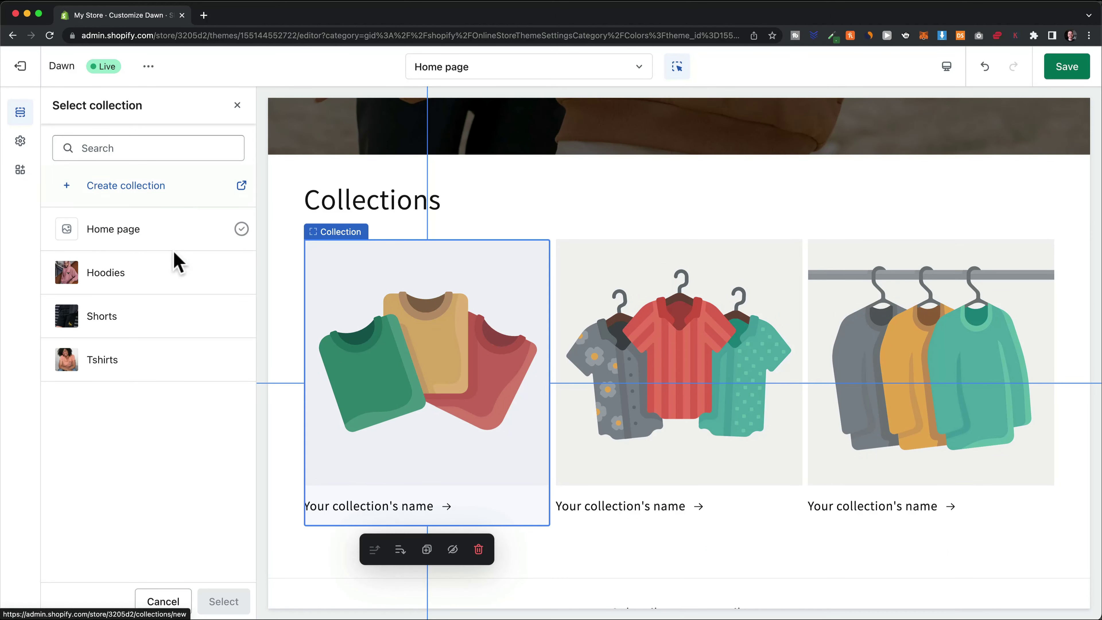
{"action": "left_click", "coordinate": [159, 275]}
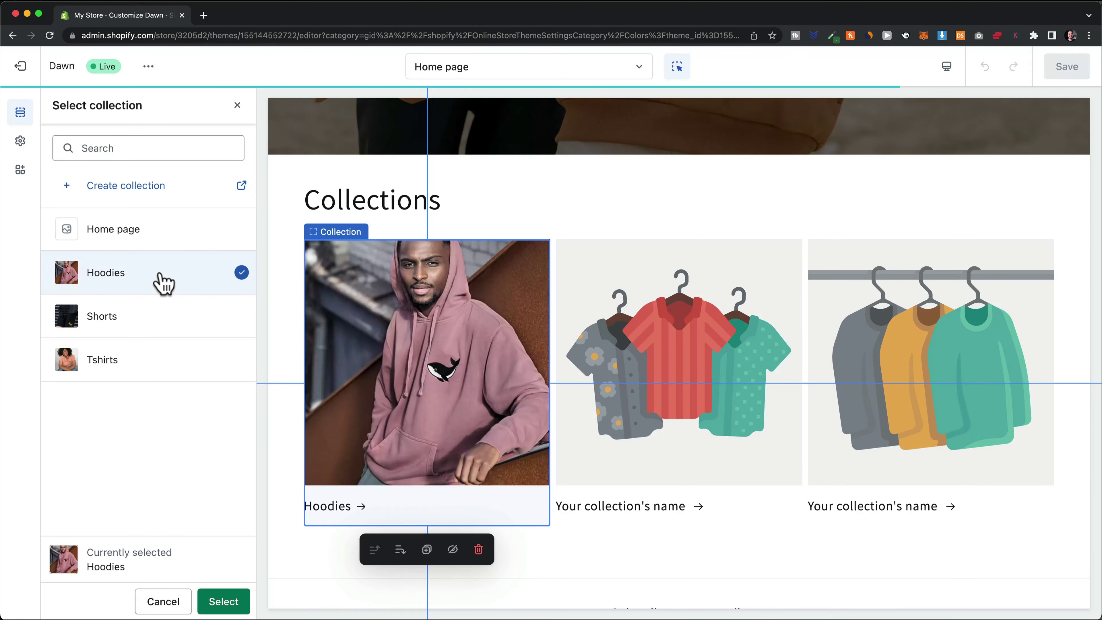
{"action": "left_click", "coordinate": [229, 603]}
- Assign the Tshirts collection to the second block of the collection list
{"action": "left_click", "coordinate": [646, 430]}
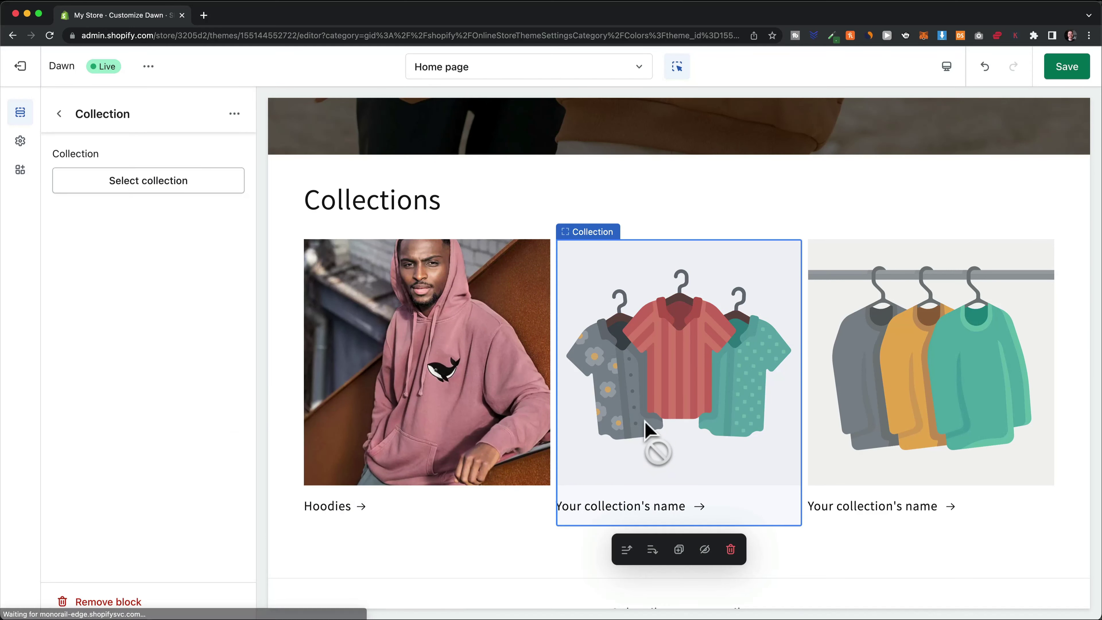
{"action": "left_click", "coordinate": [179, 190]}
{"action": "left_click", "coordinate": [167, 362]}
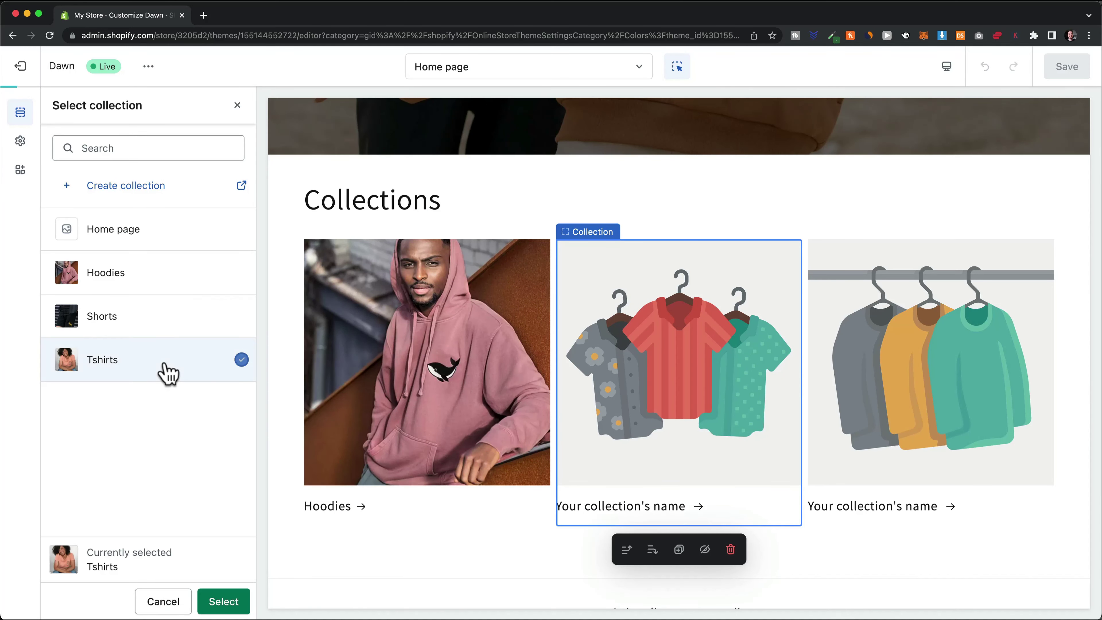
{"action": "left_click", "coordinate": [224, 603]}
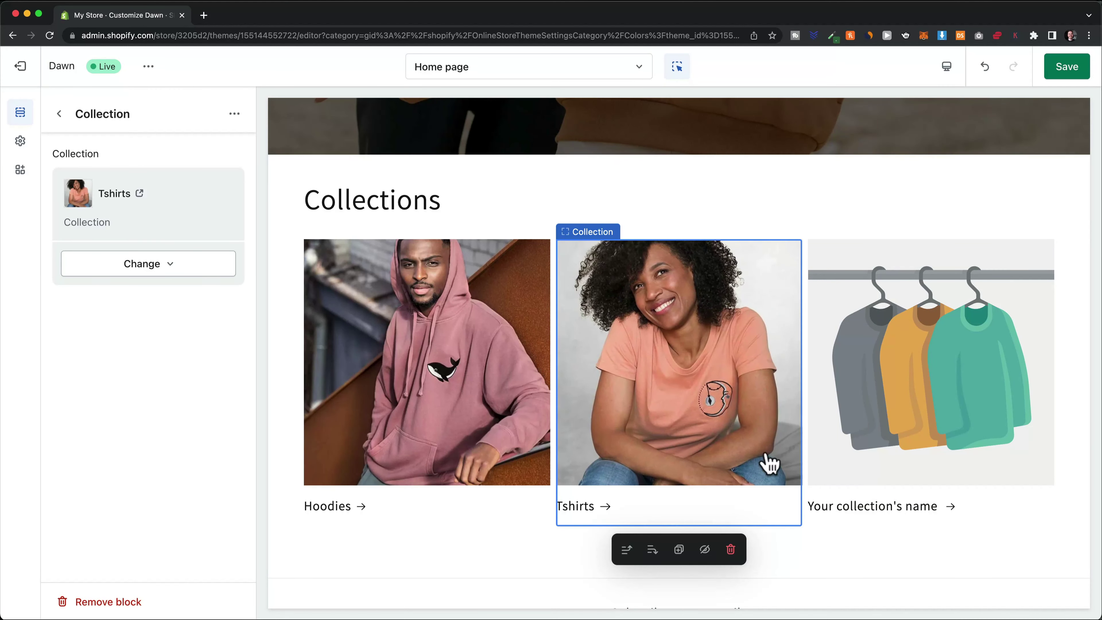
- Assign the Shorts collection to the third block of the collection list and return to the home page's section overview
{"action": "left_click", "coordinate": [824, 434]}
{"action": "left_click", "coordinate": [217, 180]}
{"action": "left_click", "coordinate": [185, 324]}
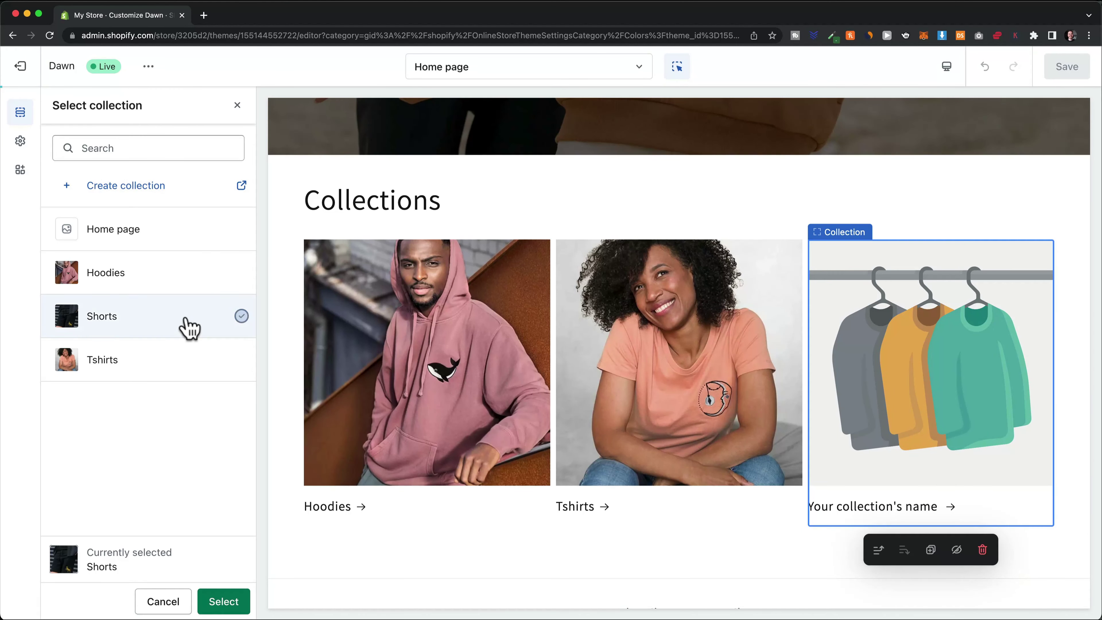
{"action": "left_click", "coordinate": [230, 603]}
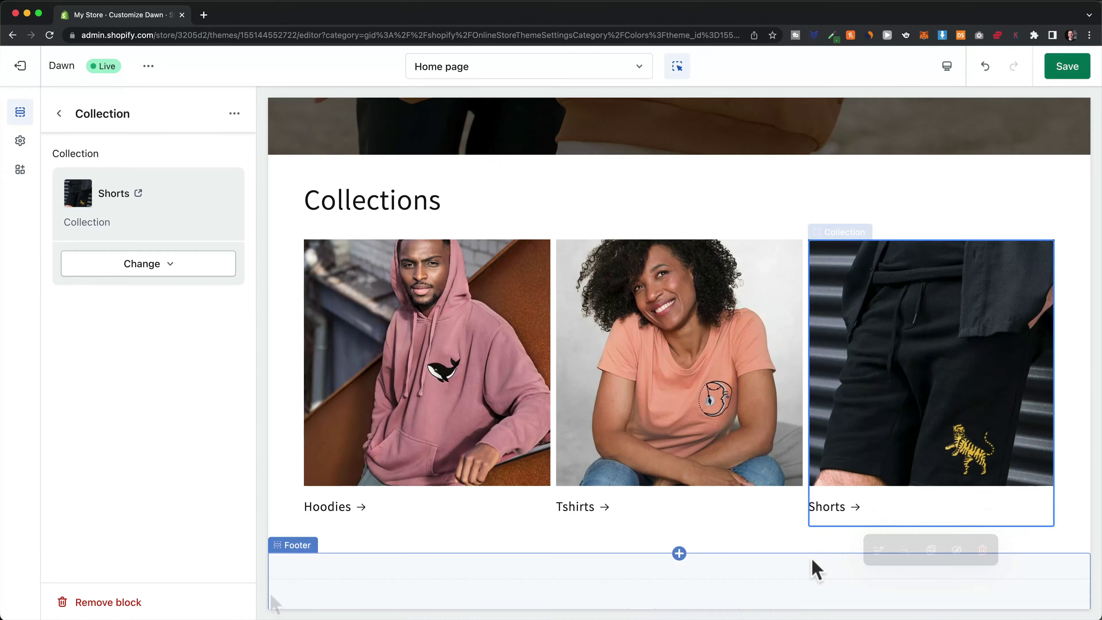
{"action": "left_click", "coordinate": [59, 115]}
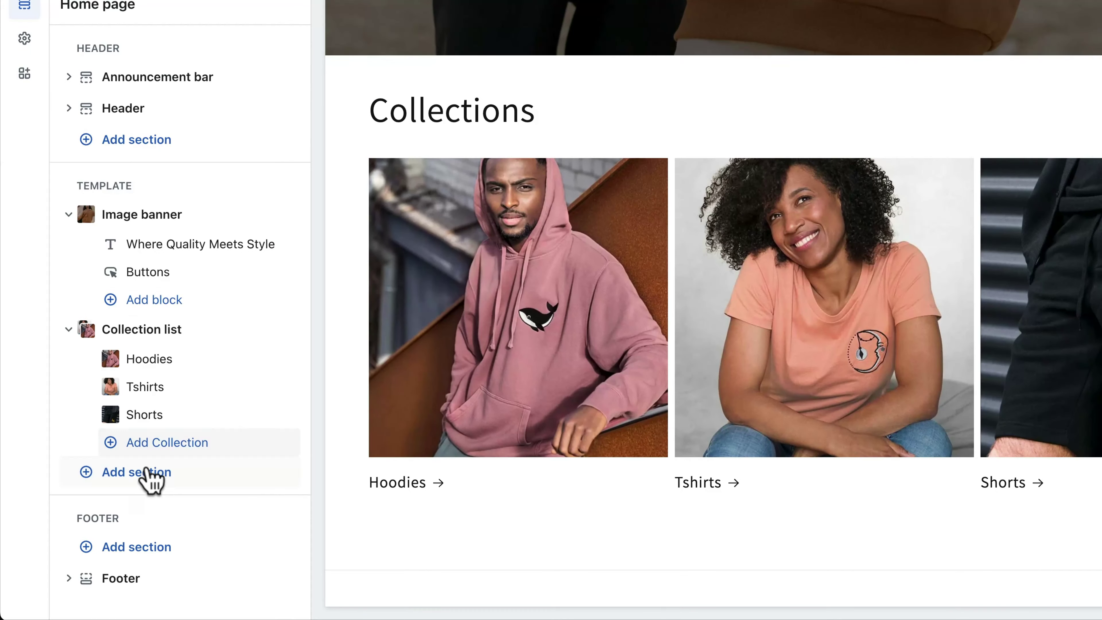
- Look at the options for adding another home page section and open the default product template
{"action": "left_click", "coordinate": [147, 473]}
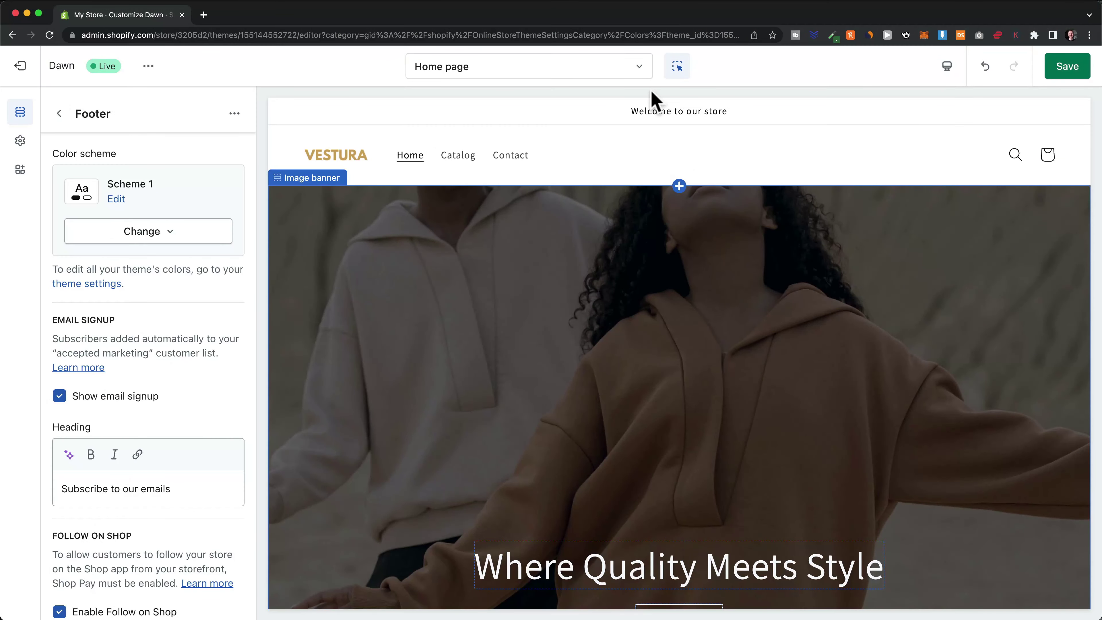
{"action": "left_click", "coordinate": [637, 72]}
{"action": "left_click", "coordinate": [581, 184]}
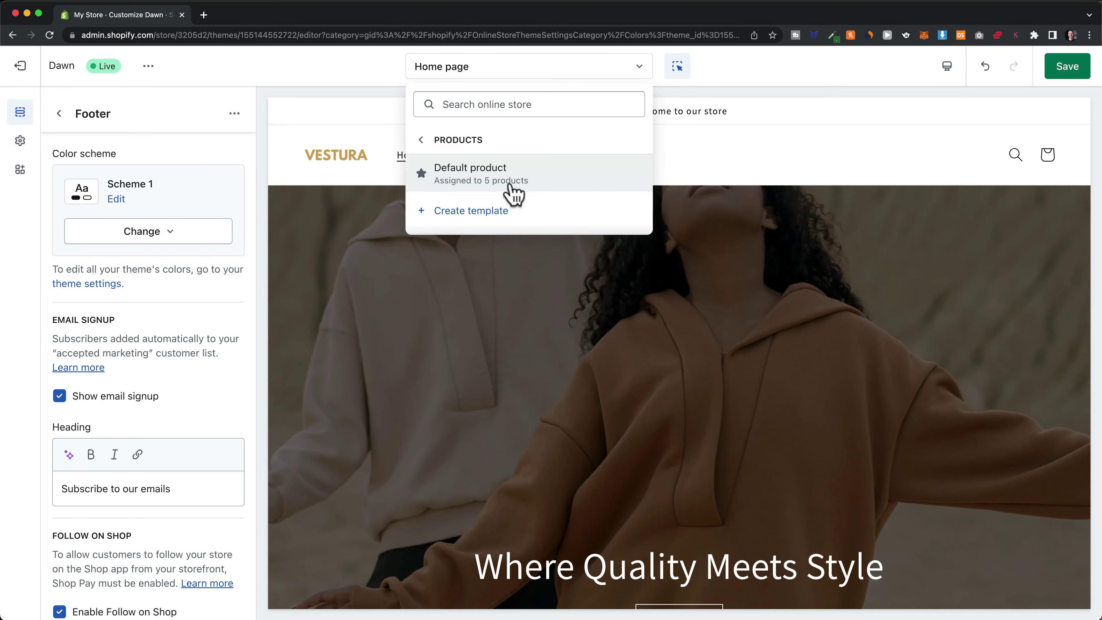
{"action": "left_click", "coordinate": [511, 186]}
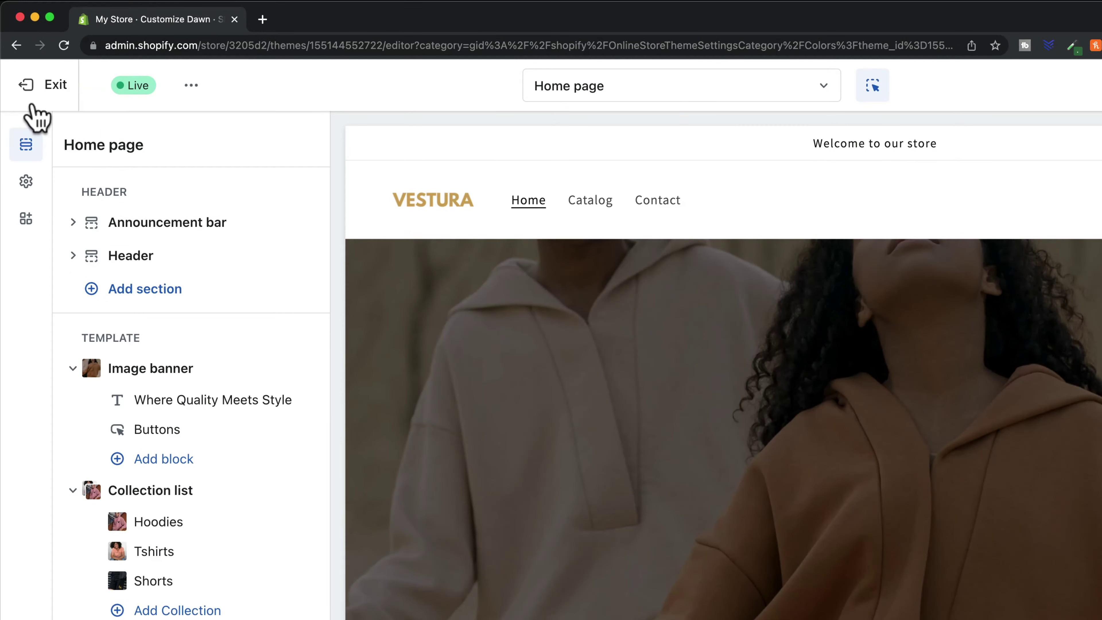
- Leave the theme editor, open the store's Main menu in Navigation and add a menu item linked to the Tshirts collection
{"action": "left_click", "coordinate": [43, 84]}
{"action": "left_click", "coordinate": [60, 386]}
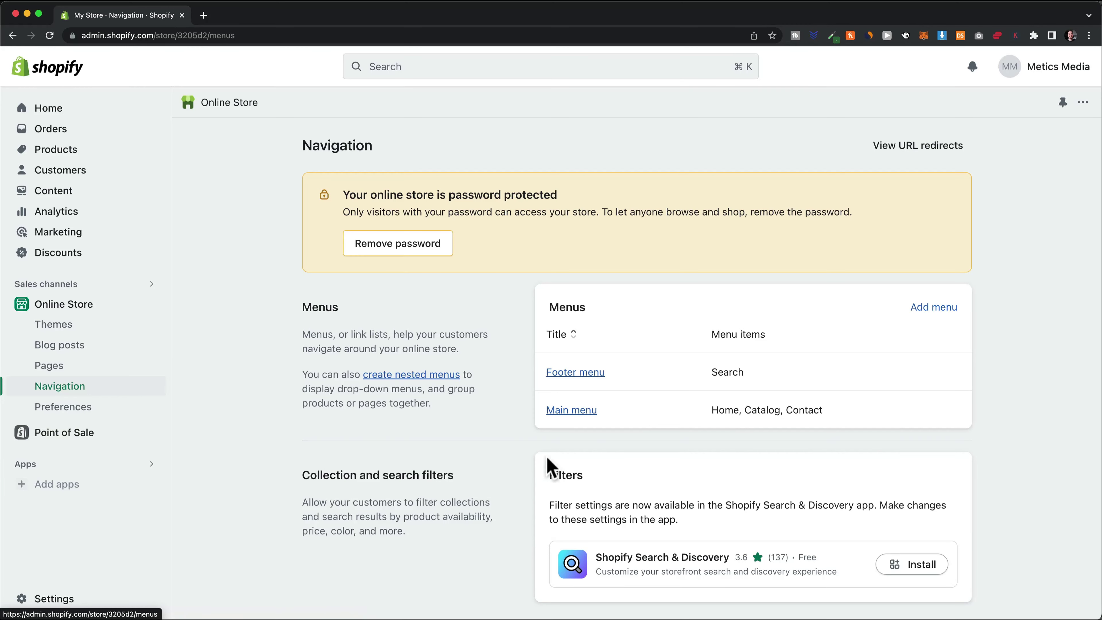
{"action": "left_click", "coordinate": [578, 413]}
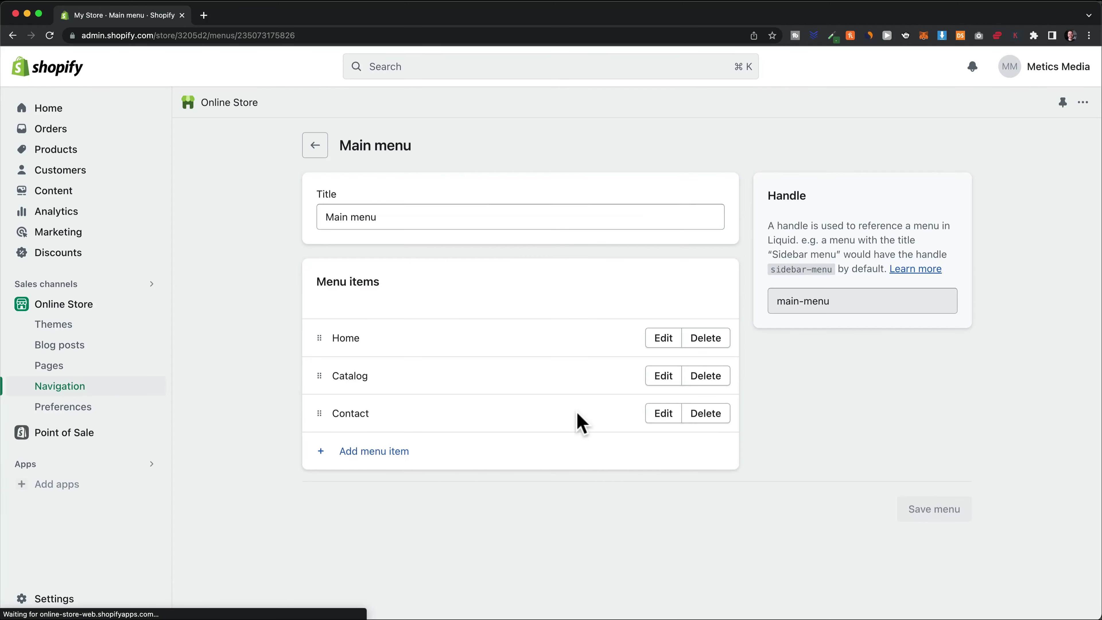
{"action": "left_click", "coordinate": [396, 456]}
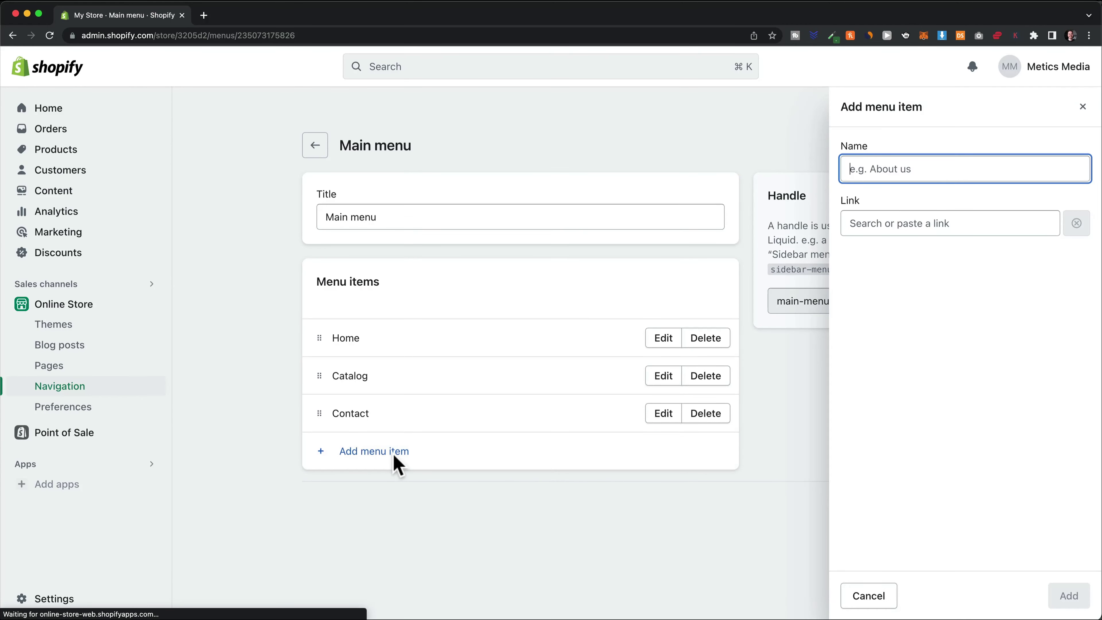
{"action": "left_click", "coordinate": [900, 225]}
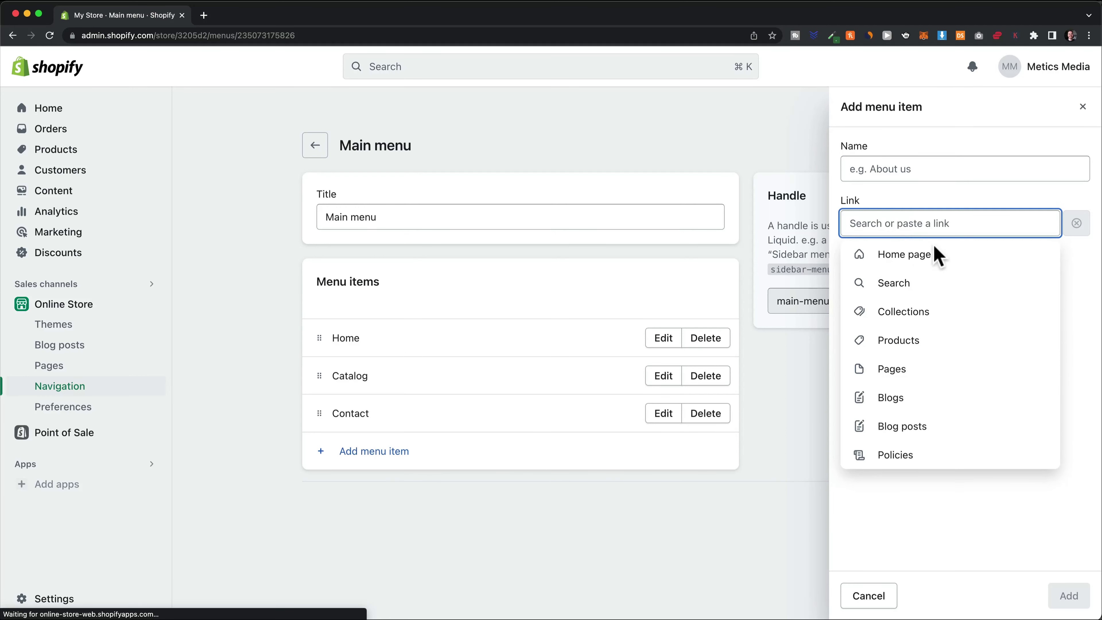
{"action": "left_click", "coordinate": [933, 311]}
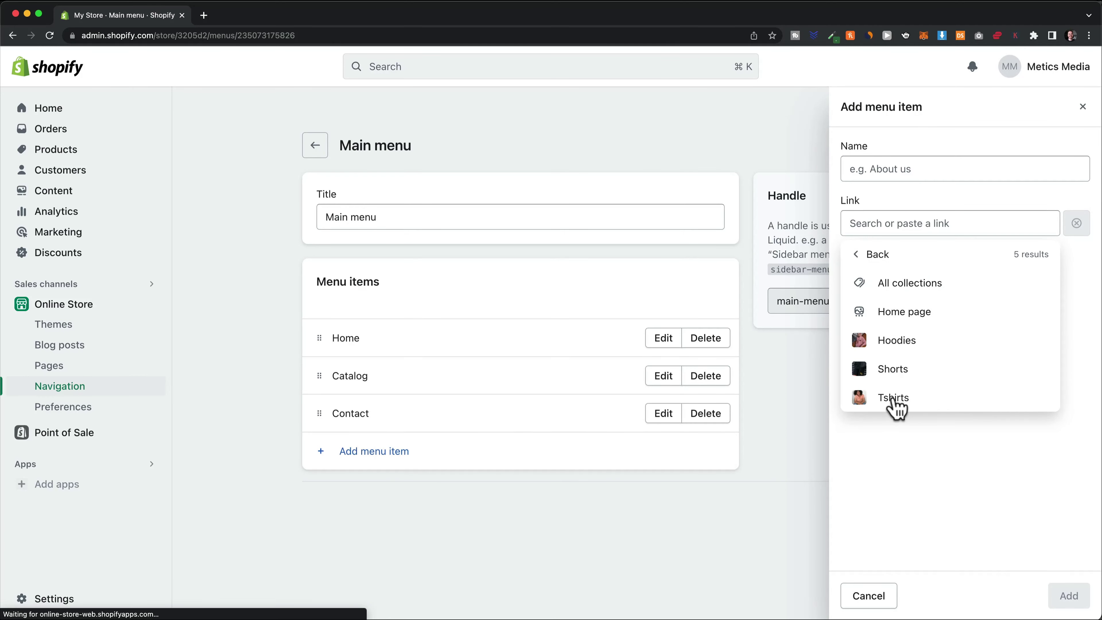
{"action": "left_click", "coordinate": [893, 398]}
{"action": "left_click", "coordinate": [1067, 595]}
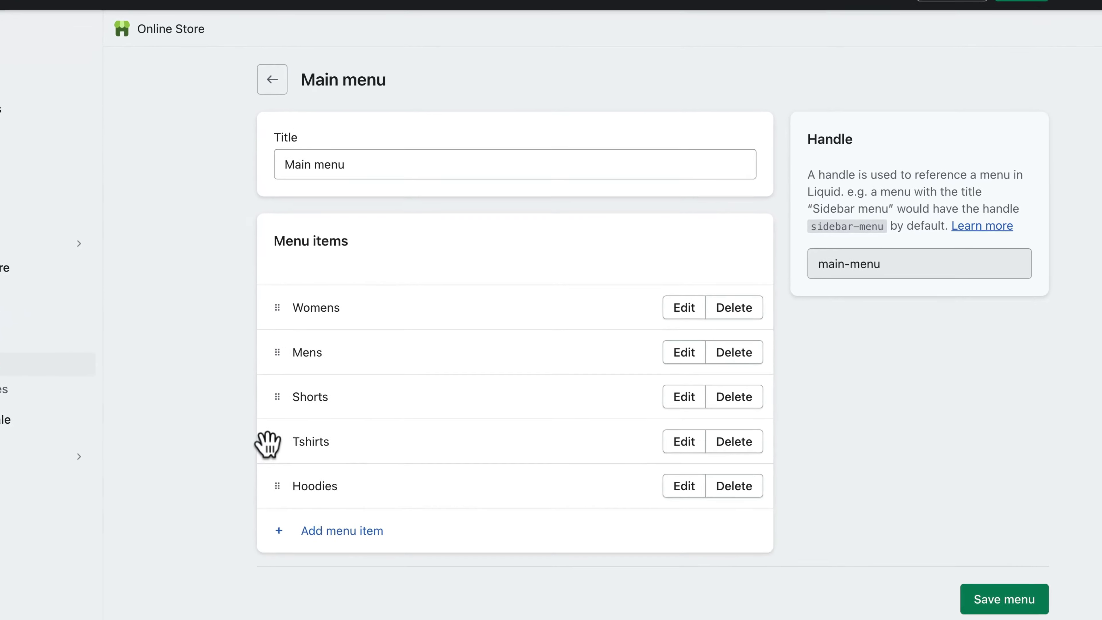
- Nest the Tshirts, Shorts and Hoodies items under Womens in the main menu and save the menu
{"action": "left_click_drag", "start_coordinate": [268, 443], "coordinate": [293, 419]}
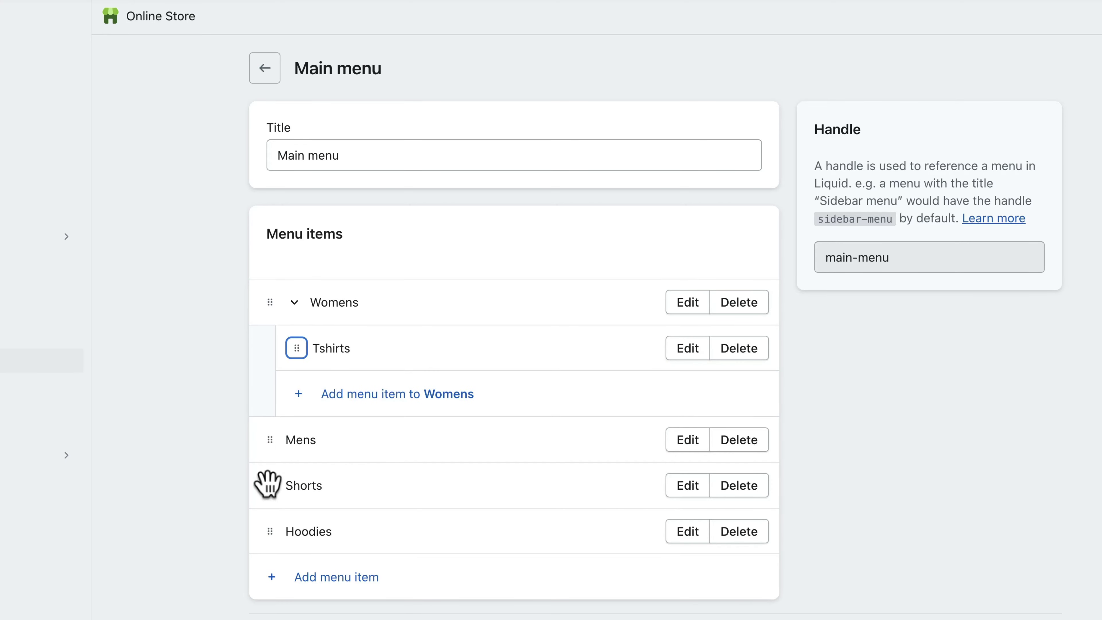
{"action": "left_click_drag", "start_coordinate": [268, 484], "coordinate": [271, 352]}
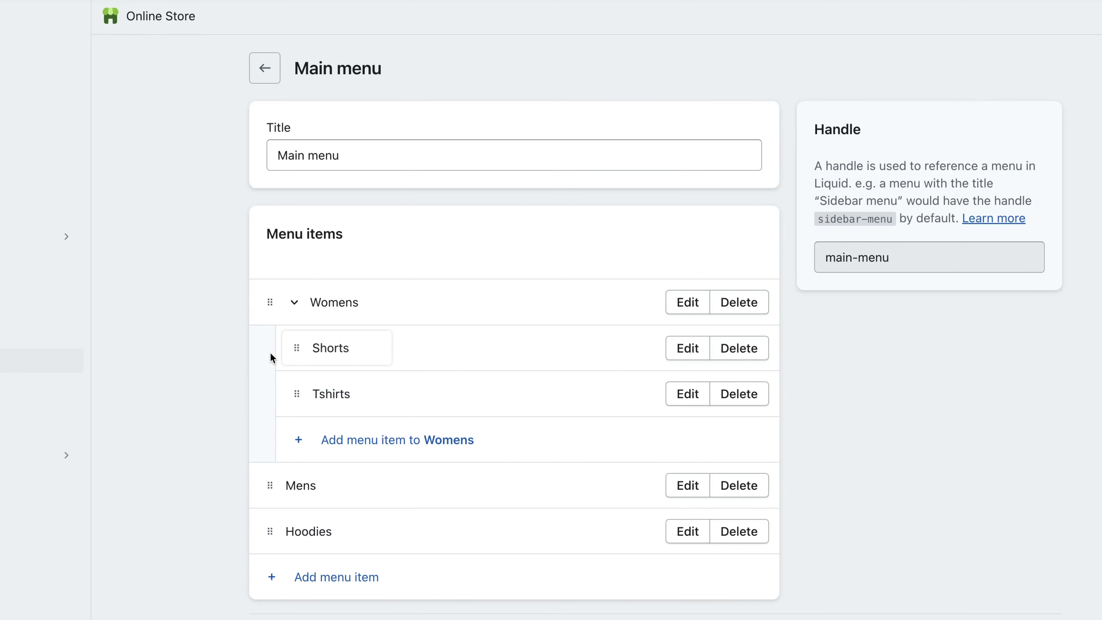
{"action": "left_click_drag", "start_coordinate": [263, 537], "coordinate": [281, 389]}
{"action": "key", "text": "super+s"}
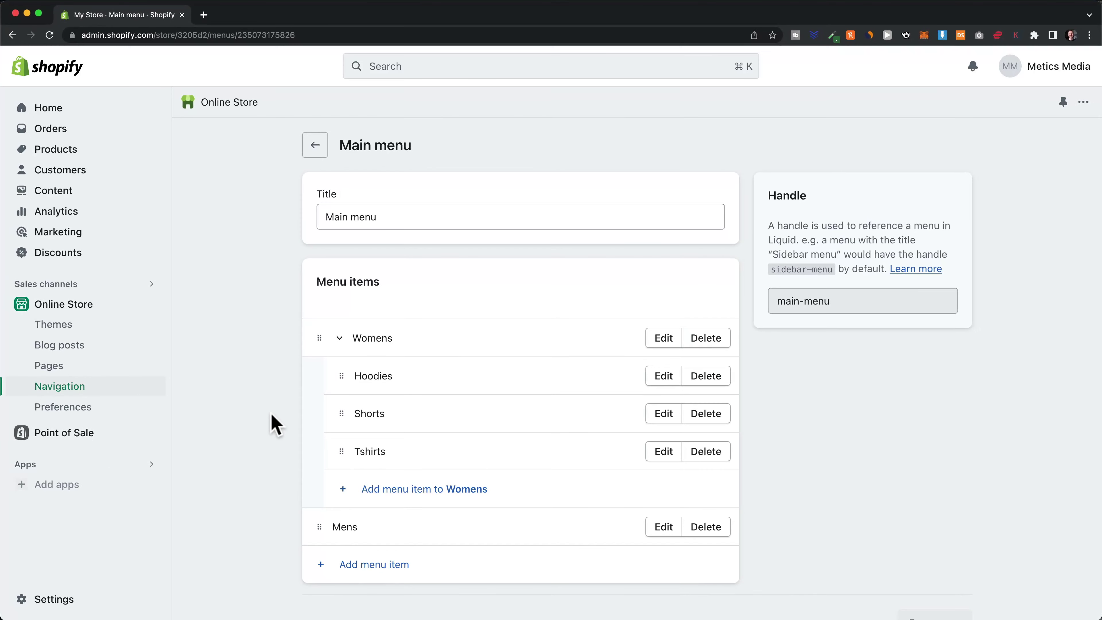
- Open the Dawn theme for customization and check the Womens dropdown in the header preview
{"action": "left_click", "coordinate": [117, 324]}
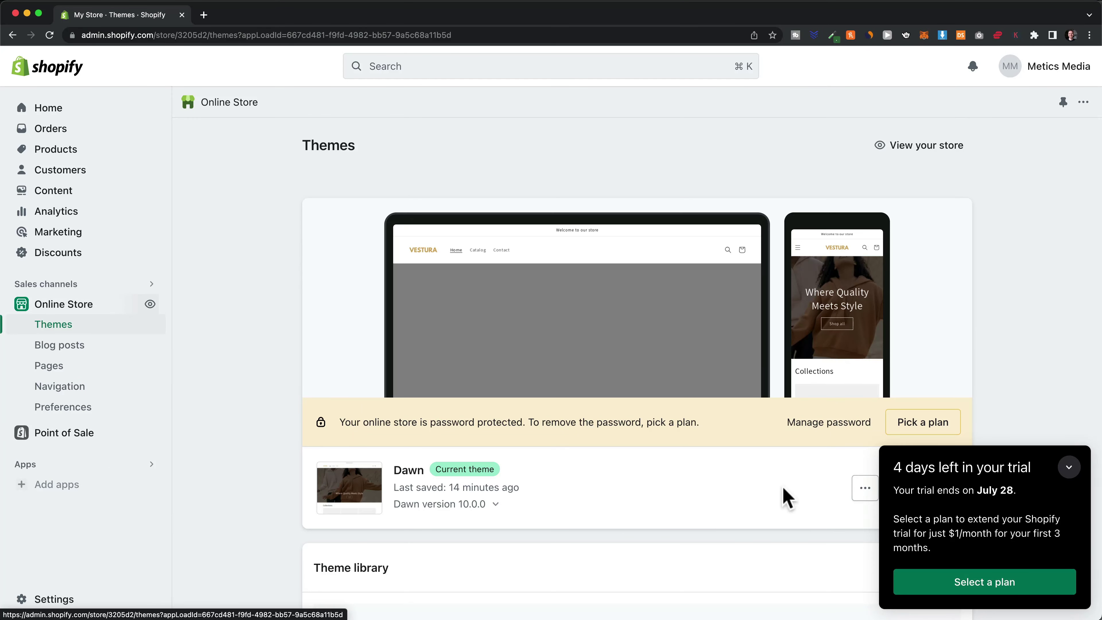
{"action": "left_click", "coordinate": [1066, 468]}
{"action": "left_click", "coordinate": [945, 493]}
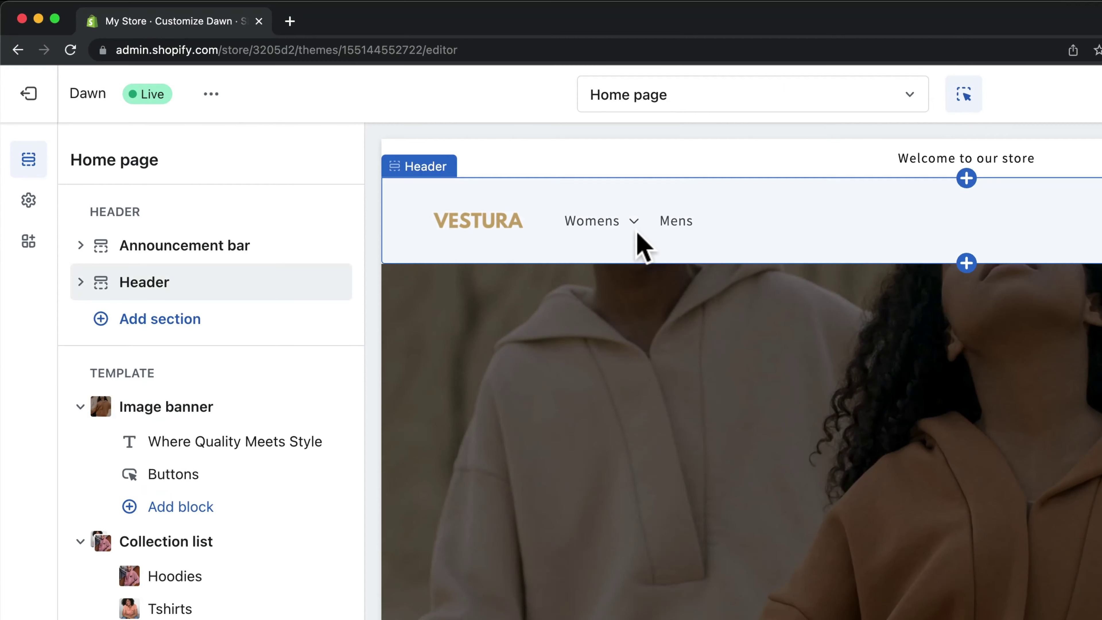
{"action": "left_click", "coordinate": [445, 158]}
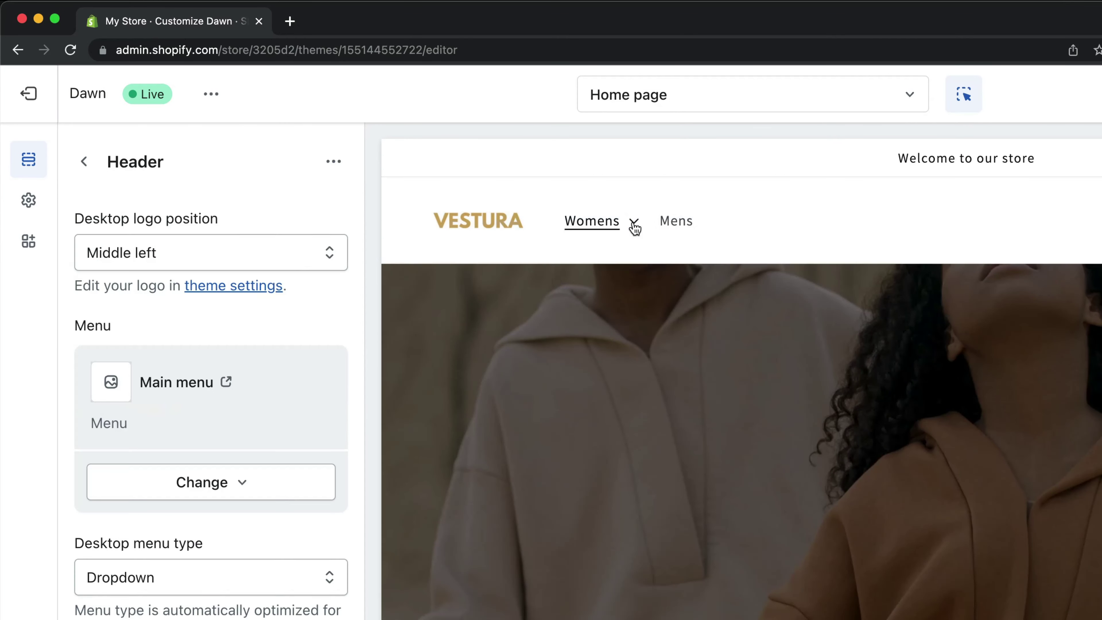
{"action": "left_click", "coordinate": [634, 227]}
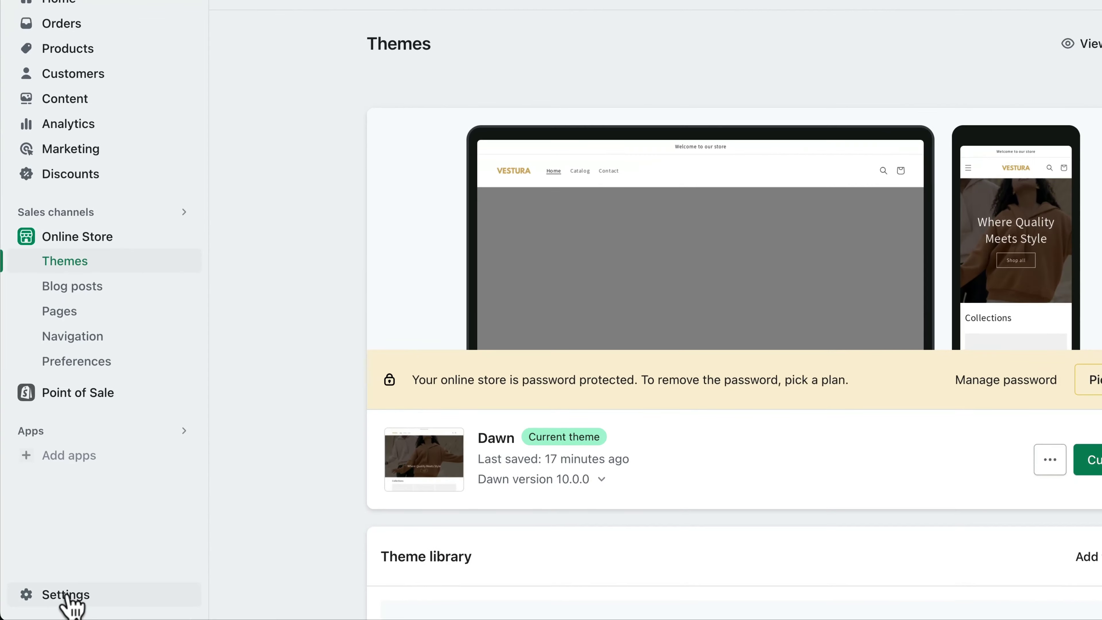
- Open the store's policy settings and create the written return and refund policy from the template
{"action": "left_click", "coordinate": [55, 599]}
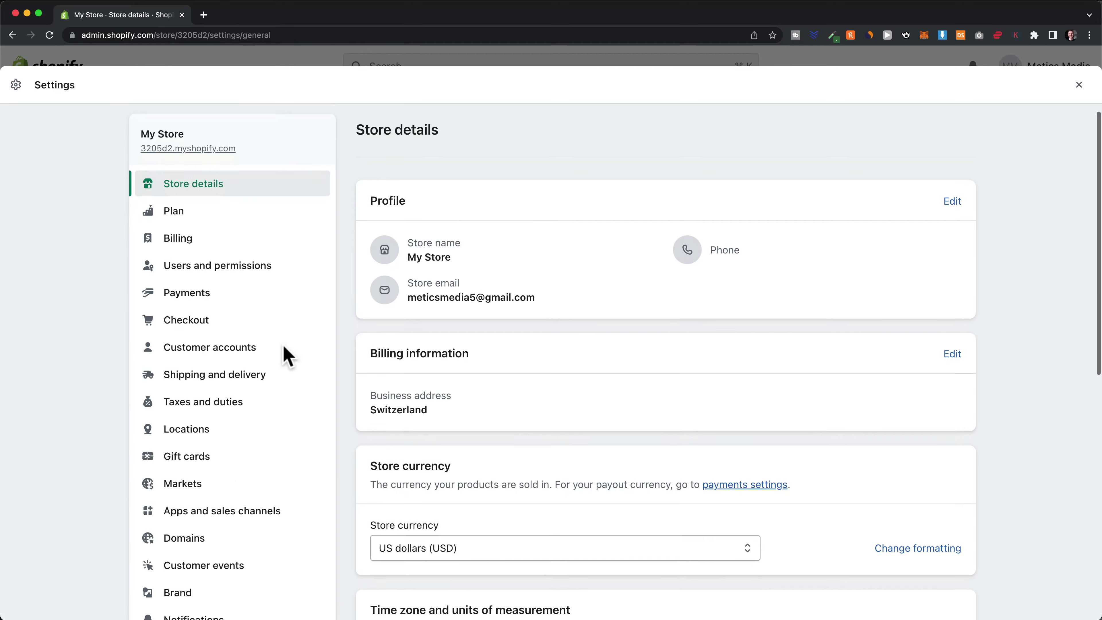
{"action": "scroll", "coordinate": [284, 347], "scroll_direction": "down", "scroll_amount": 4}
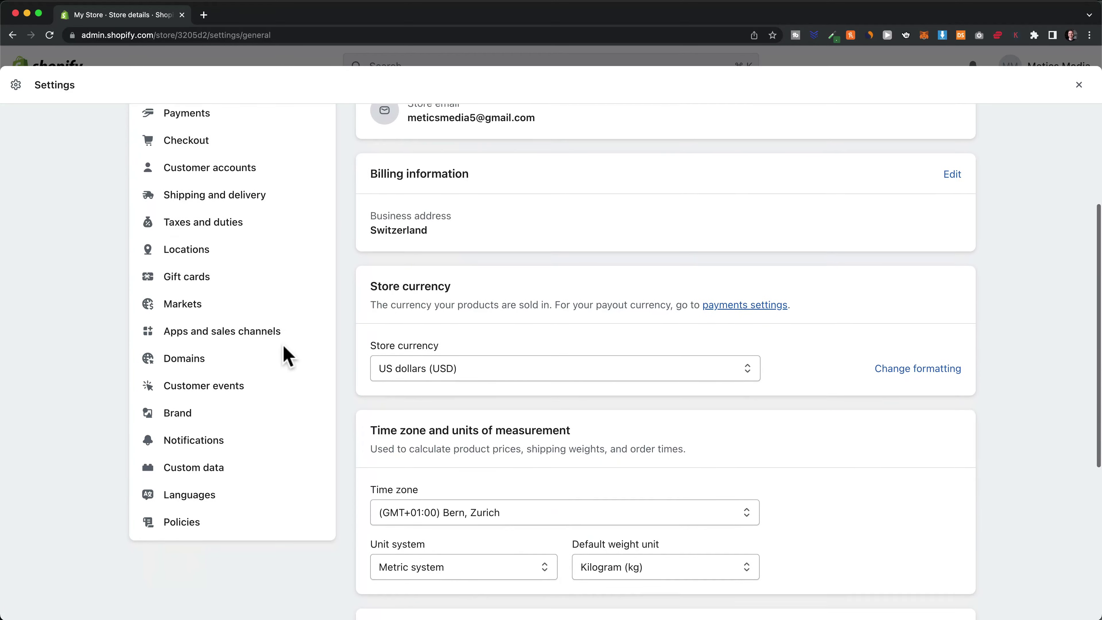
{"action": "scroll", "coordinate": [283, 346], "scroll_direction": "down", "scroll_amount": 1}
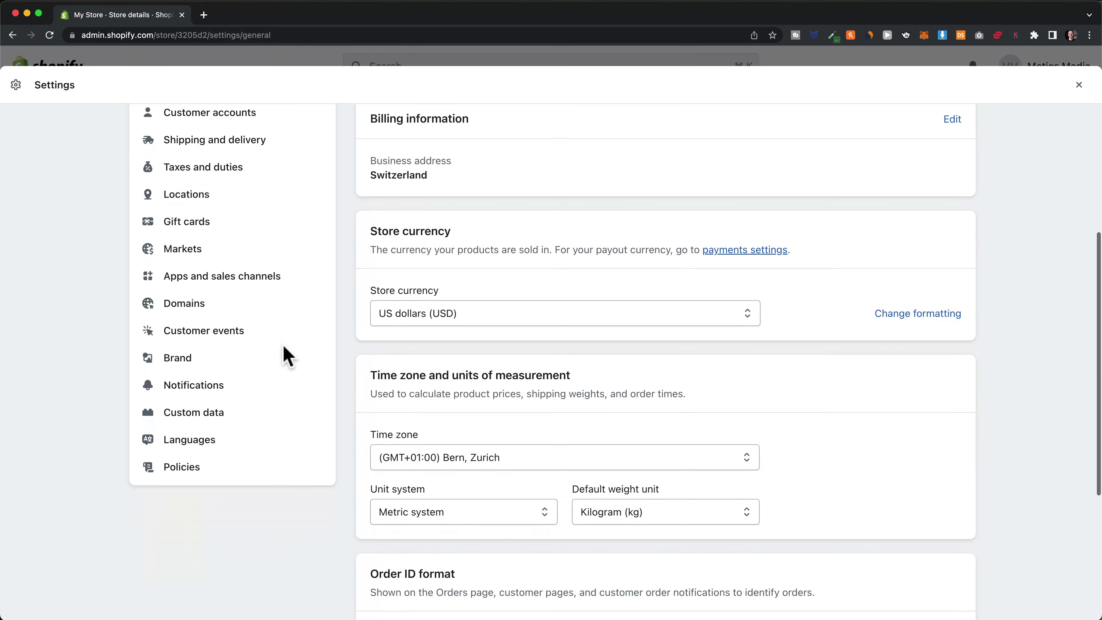
{"action": "left_click", "coordinate": [203, 467]}
{"action": "scroll", "coordinate": [349, 443], "scroll_direction": "down", "scroll_amount": 7}
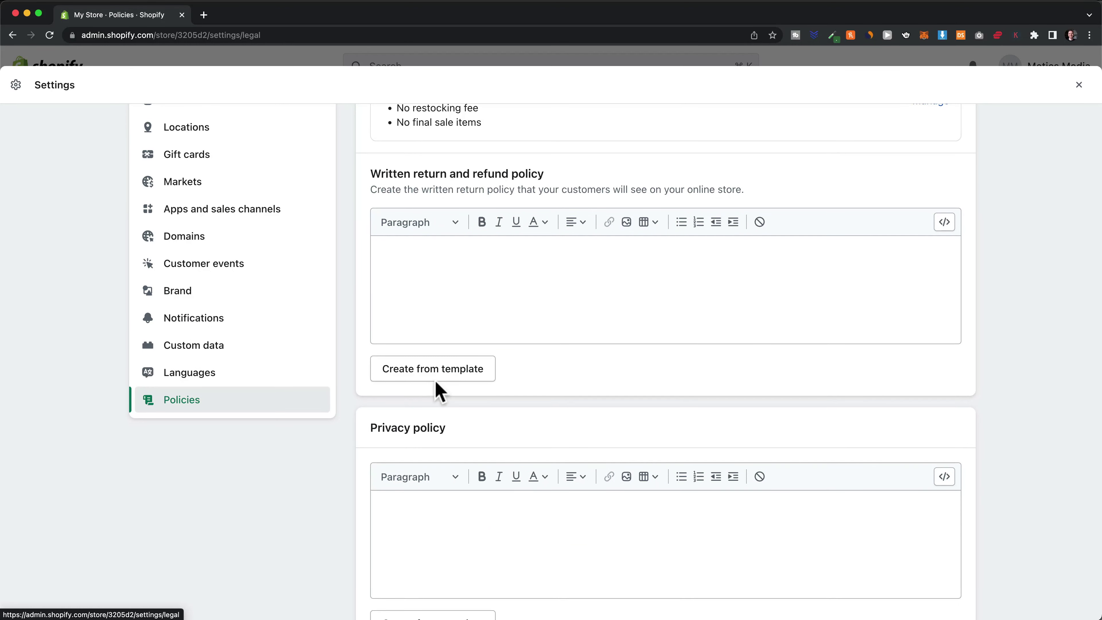
{"action": "left_click", "coordinate": [436, 380]}
- Create the privacy policy and the terms of service from their templates
{"action": "scroll", "coordinate": [345, 423], "scroll_direction": "down", "scroll_amount": 10}
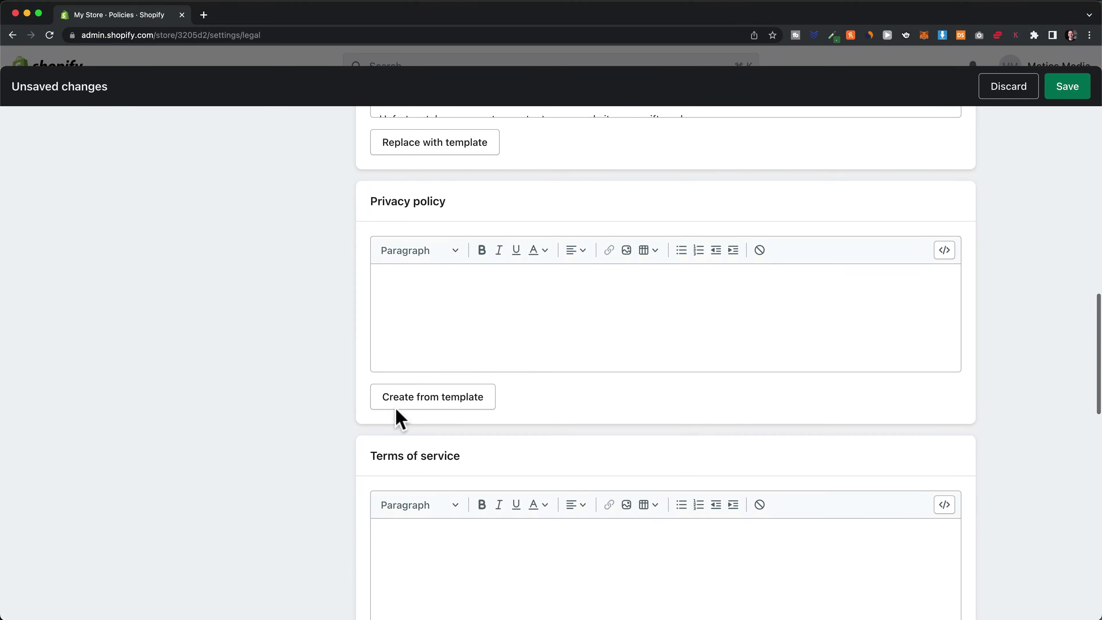
{"action": "left_click", "coordinate": [396, 407]}
{"action": "scroll", "coordinate": [335, 416], "scroll_direction": "down", "scroll_amount": 15}
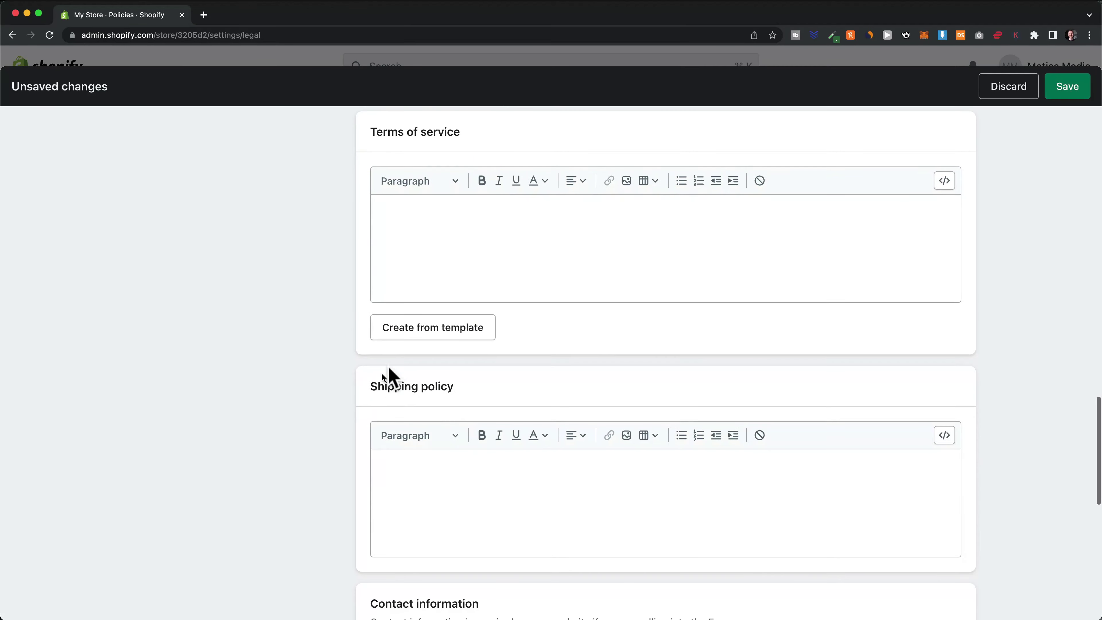
{"action": "left_click", "coordinate": [410, 334]}
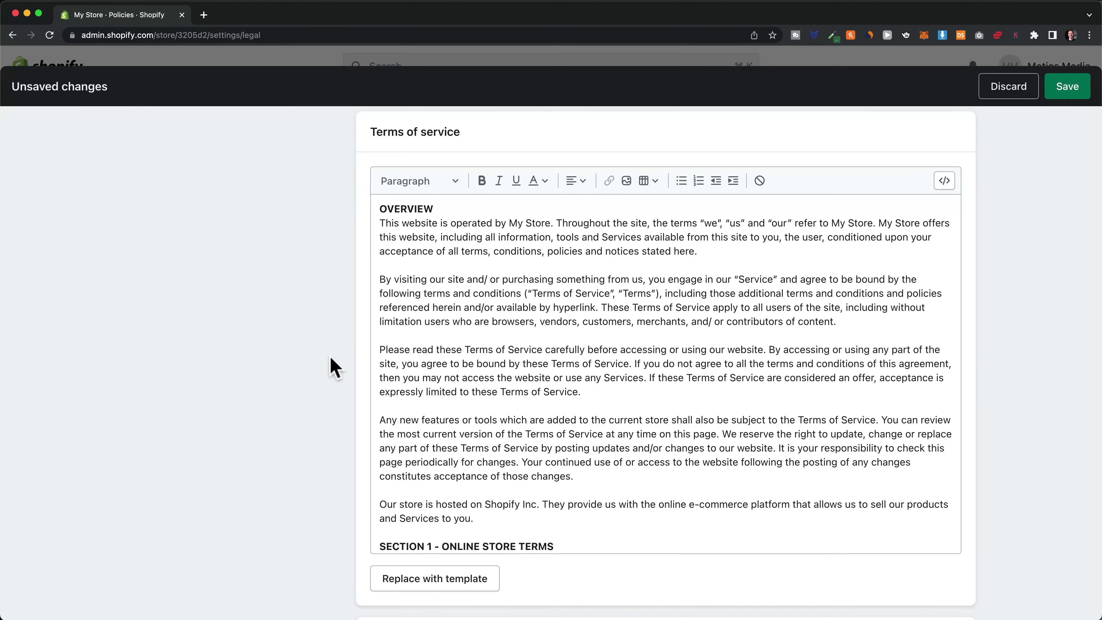
{"action": "scroll", "coordinate": [354, 495], "scroll_direction": "down", "scroll_amount": 10}
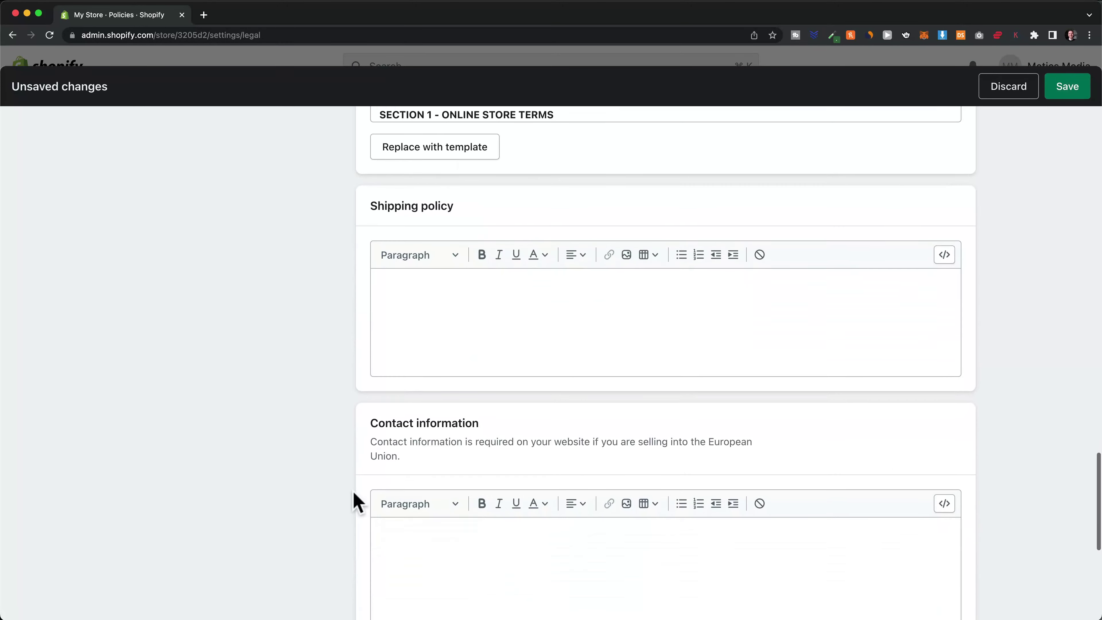
- Write the shipping policy covering processing time, rates, tracking, customs and damages, save it and close the settings
{"action": "scroll", "coordinate": [281, 431], "scroll_direction": "down", "scroll_amount": 2}
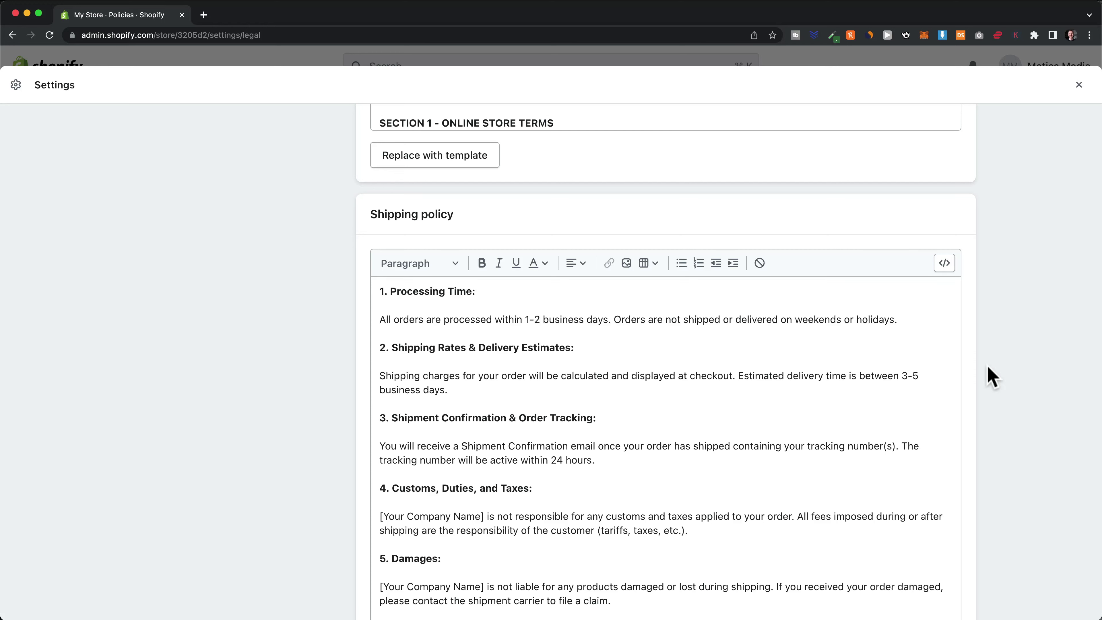
{"action": "left_click", "coordinate": [1078, 85]}
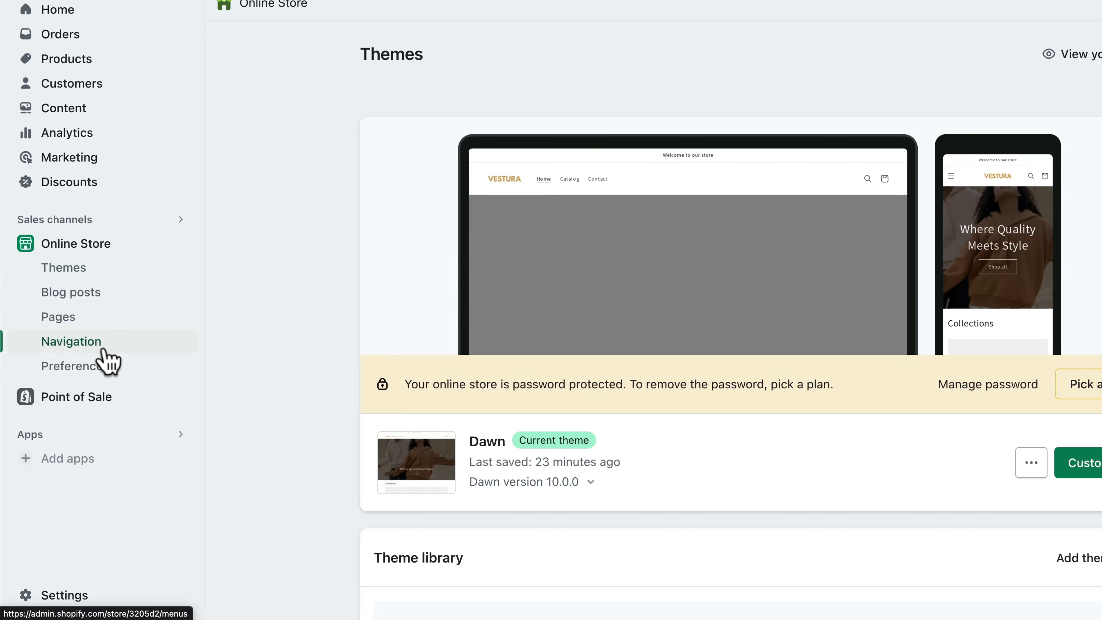
- Open the footer menu in the store navigation and add an item linked to the Contact Information policy
{"action": "left_click", "coordinate": [104, 352]}
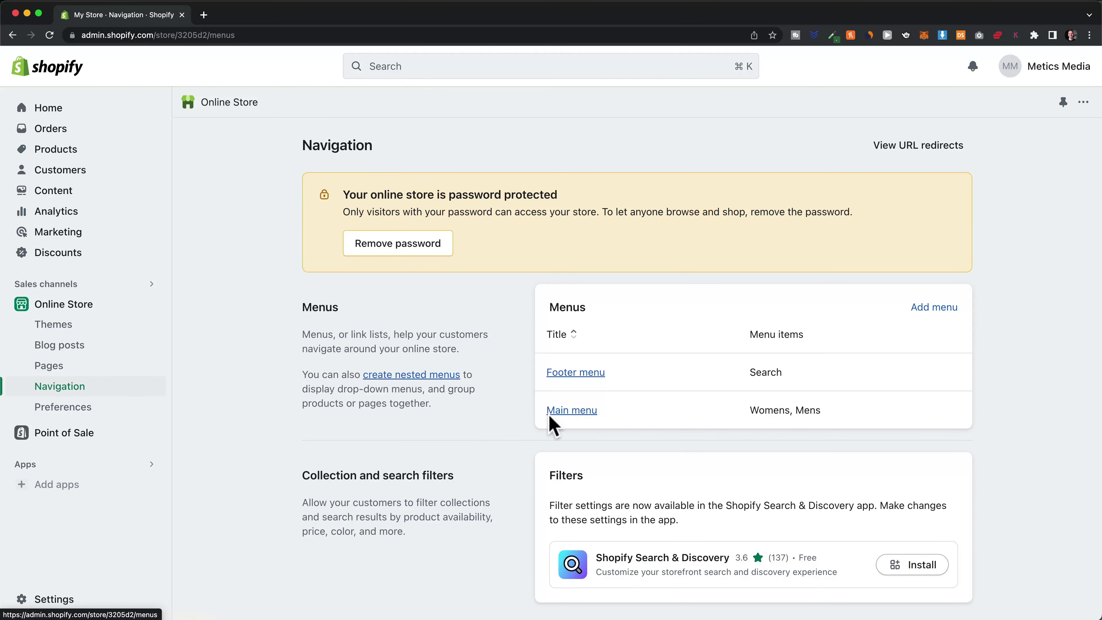
{"action": "left_click", "coordinate": [572, 374]}
{"action": "left_click", "coordinate": [382, 378]}
{"action": "left_click", "coordinate": [917, 222]}
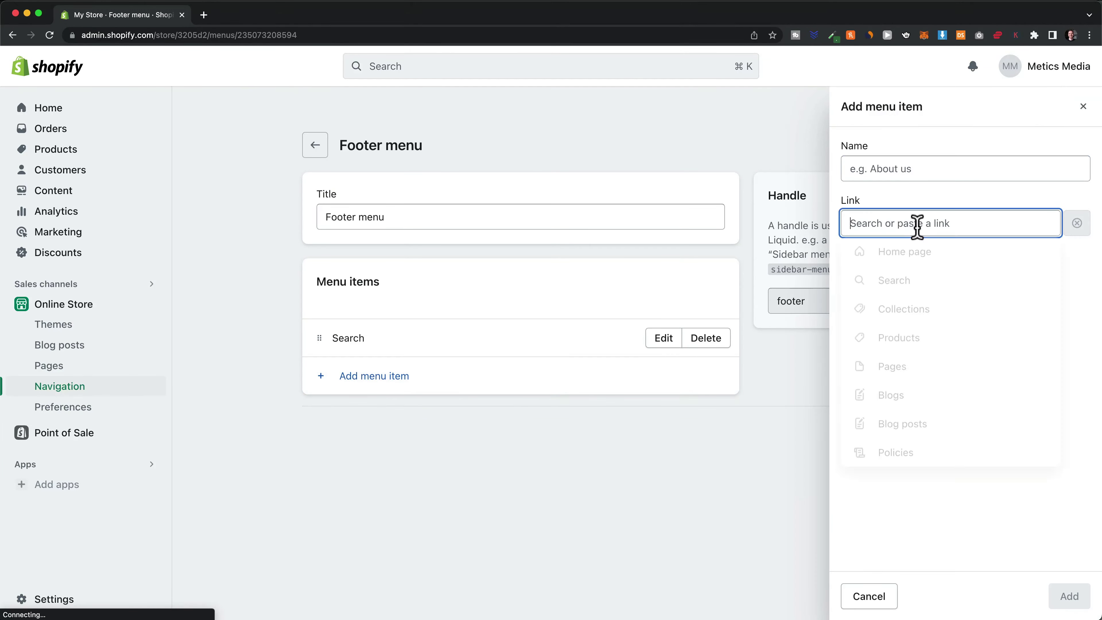
{"action": "left_click", "coordinate": [909, 452]}
{"action": "left_click", "coordinate": [898, 283]}
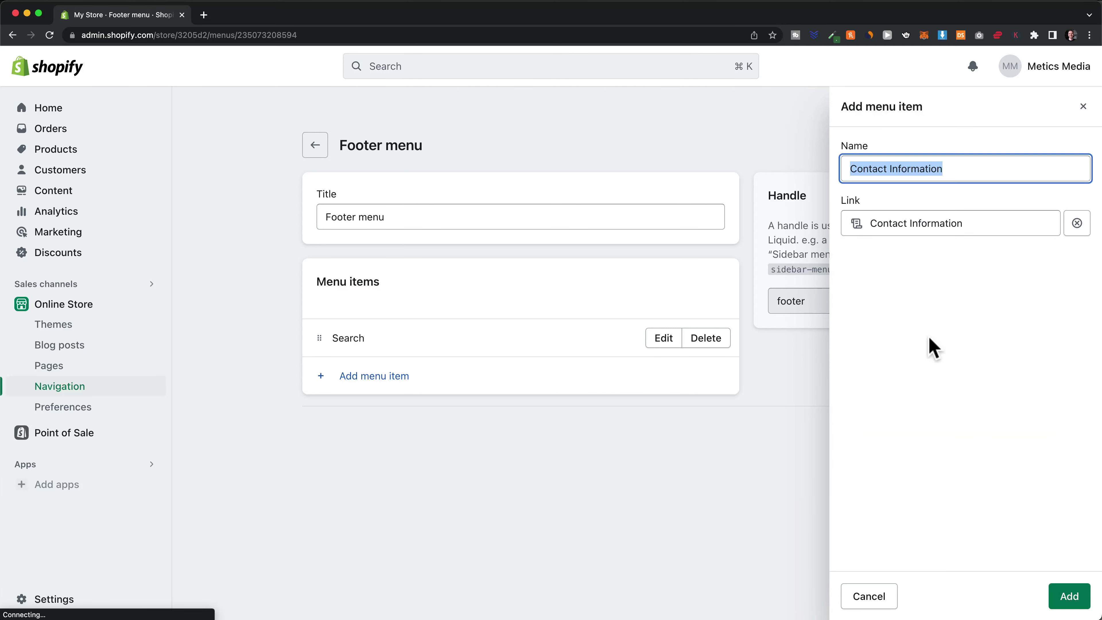
{"action": "left_click", "coordinate": [1068, 596]}
- Add the Privacy Policy, Refund Policy, Shipping Policy and Terms of Service items to the footer menu and save it
{"action": "left_click", "coordinate": [381, 413]}
{"action": "left_click", "coordinate": [912, 223]}
{"action": "left_click", "coordinate": [915, 455]}
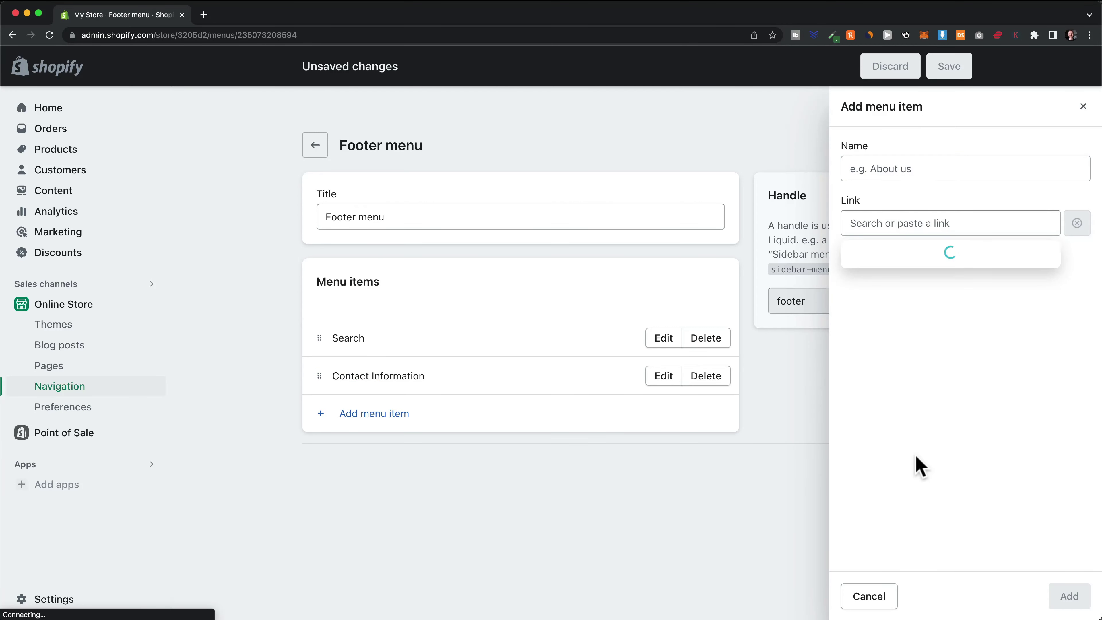
{"action": "left_click", "coordinate": [898, 310]}
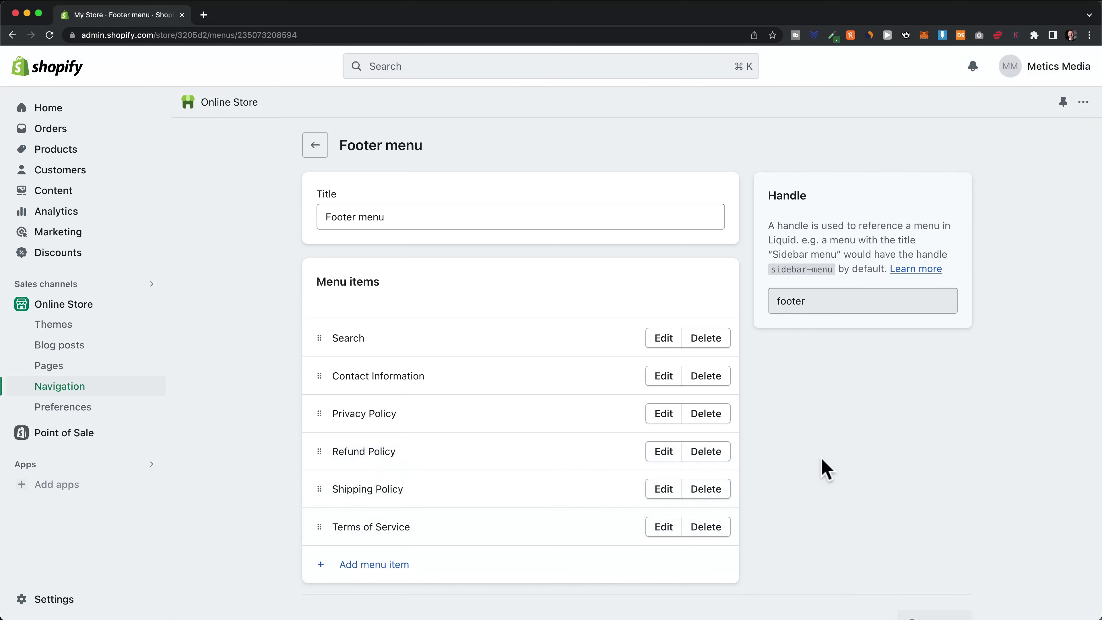
- Open the Dawn theme for customization and add a Menu block to the footer section
{"action": "left_click", "coordinate": [104, 309]}
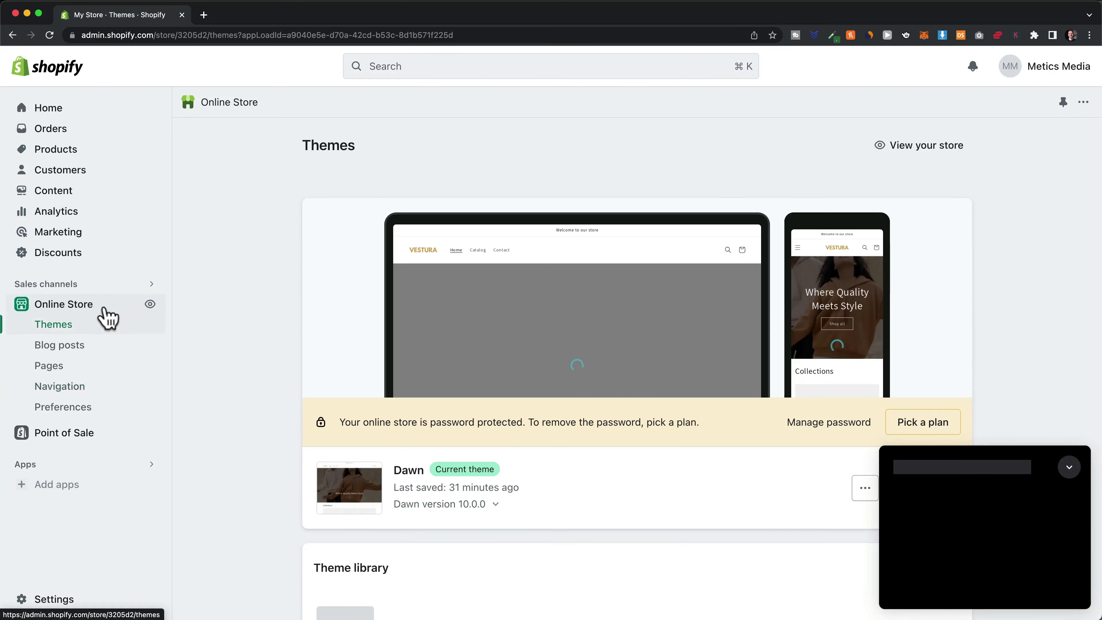
{"action": "left_click", "coordinate": [1060, 469]}
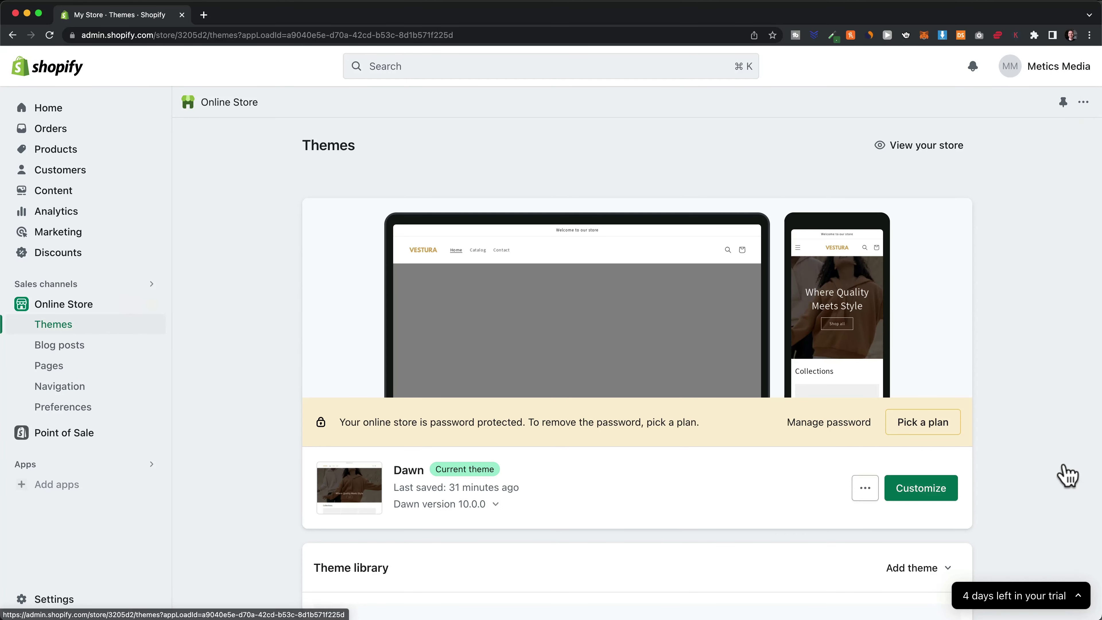
{"action": "left_click", "coordinate": [926, 499]}
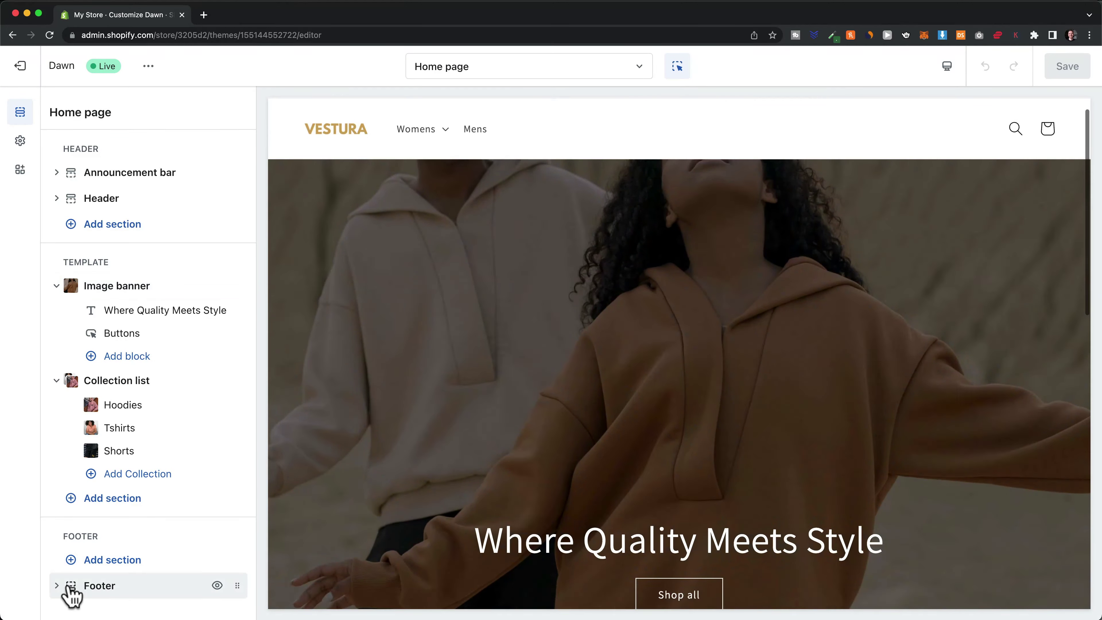
{"action": "mouse_move", "coordinate": [69, 590]}
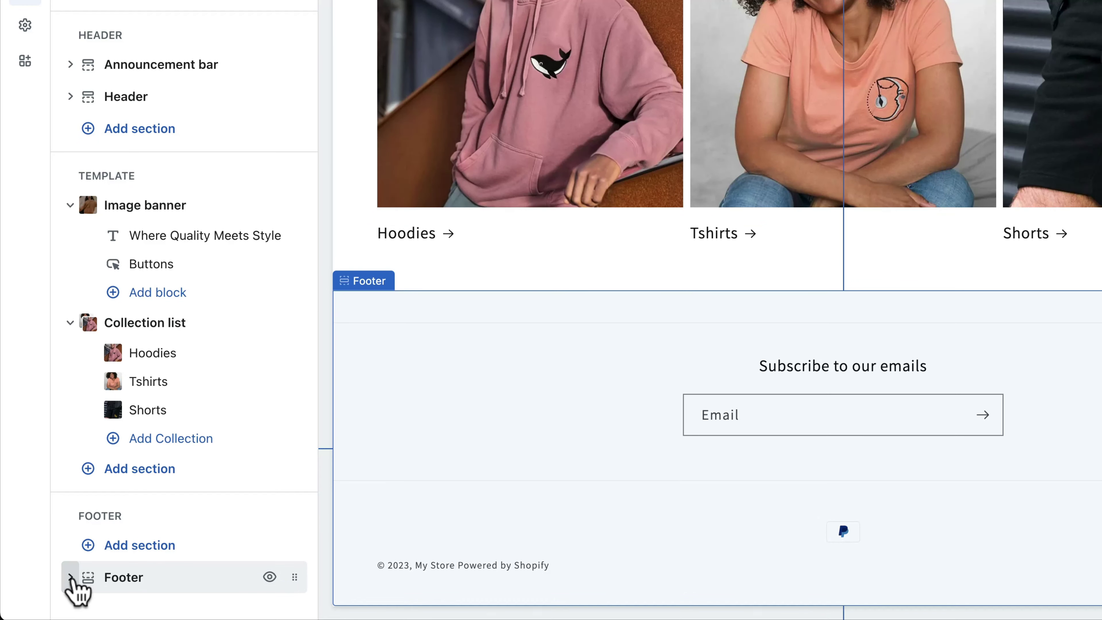
{"action": "left_click", "coordinate": [70, 577]}
{"action": "scroll", "coordinate": [74, 584], "scroll_direction": "down", "scroll_amount": 1}
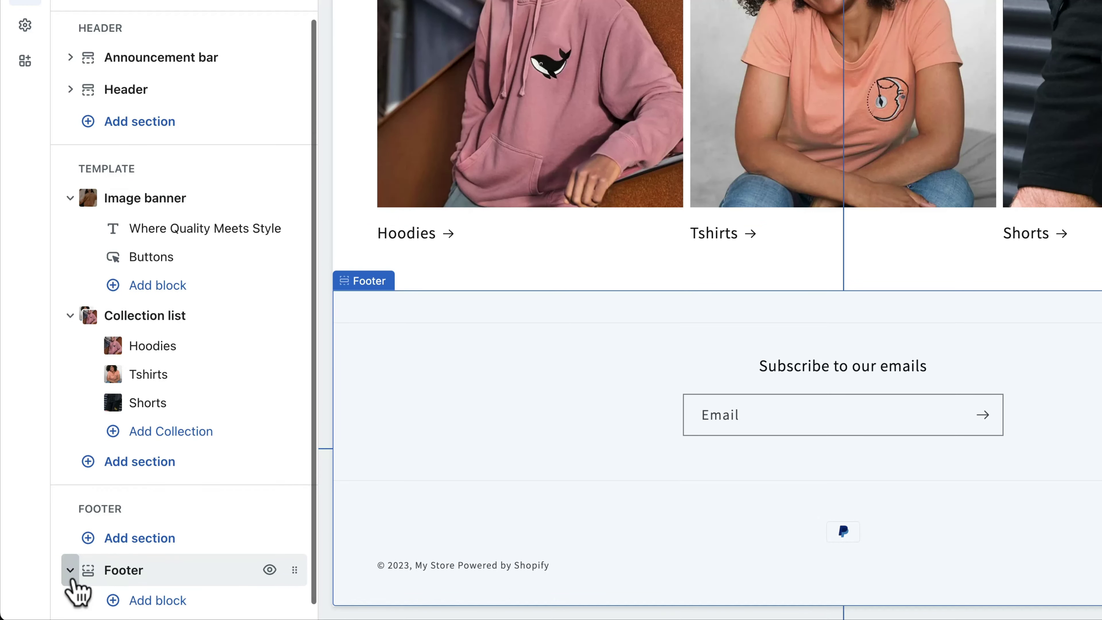
{"action": "left_click", "coordinate": [148, 591]}
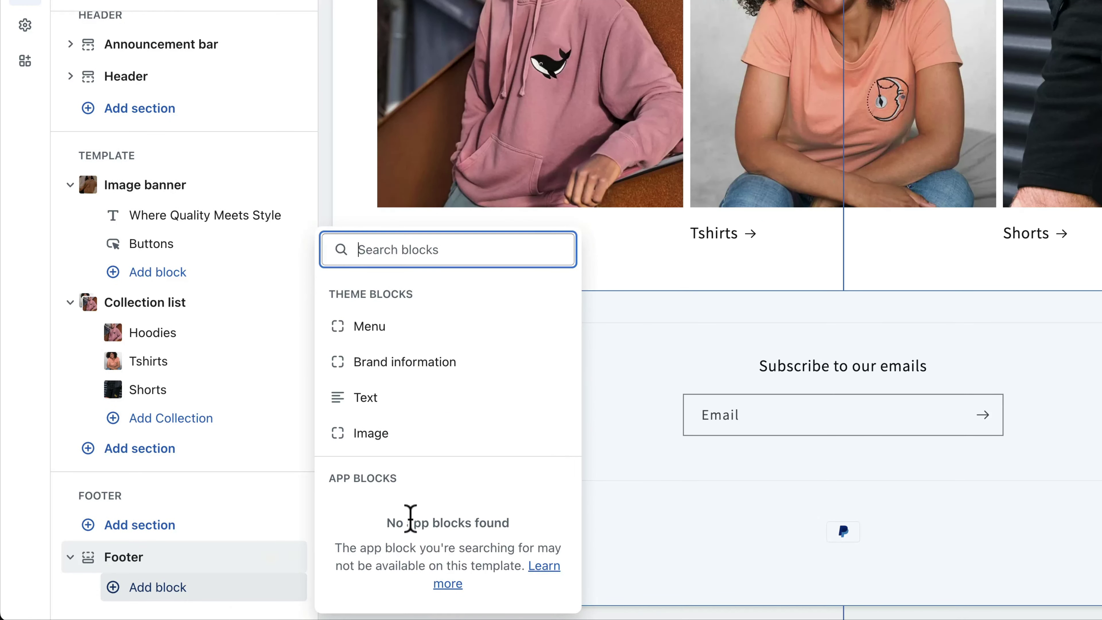
{"action": "left_click", "coordinate": [408, 332]}
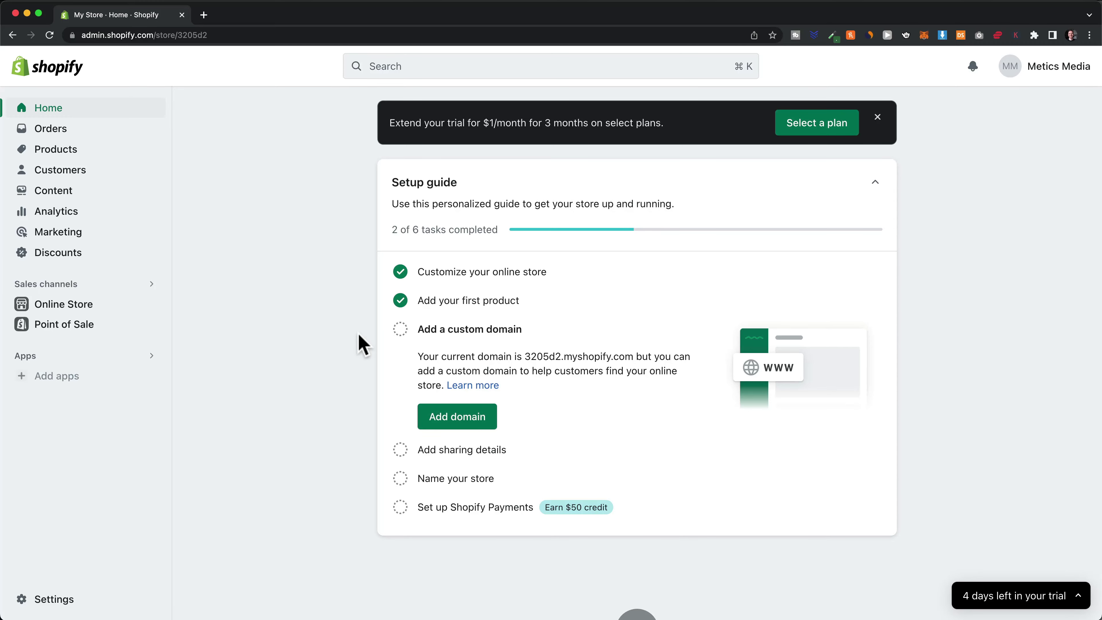
- Open the store's payment settings and activate Shopify Payments
{"action": "left_click", "coordinate": [43, 594]}
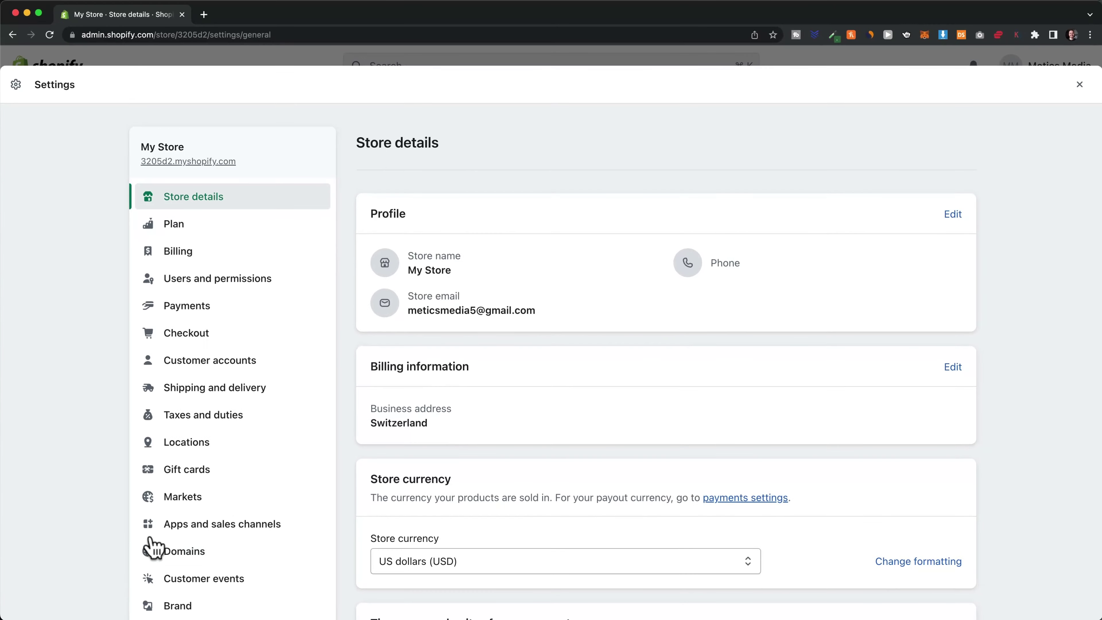
{"action": "left_click", "coordinate": [266, 316]}
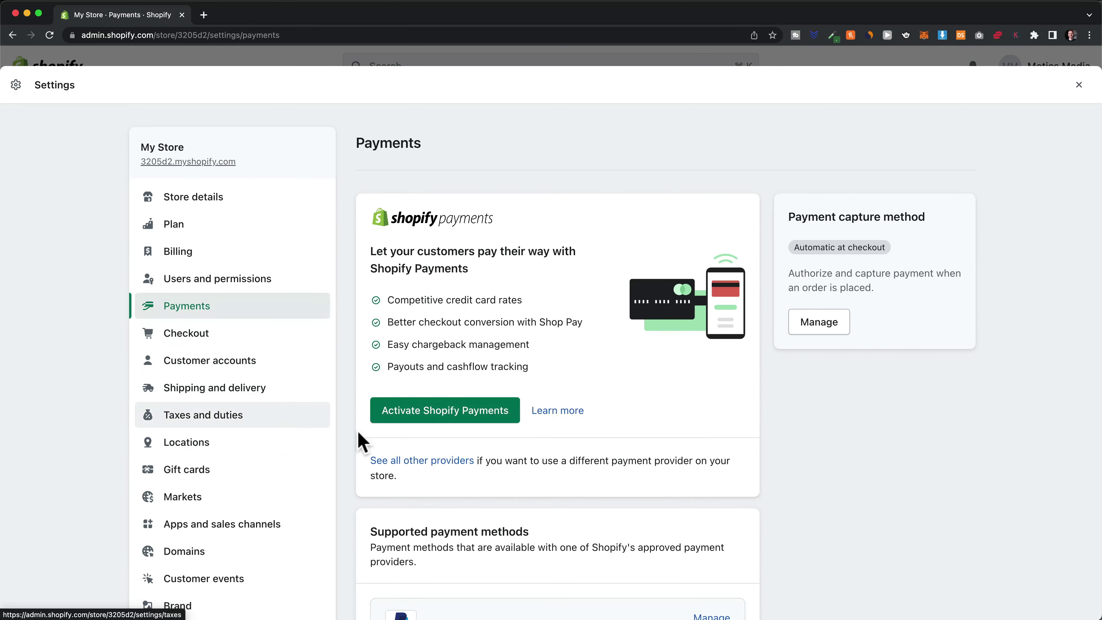
{"action": "left_click", "coordinate": [479, 419]}
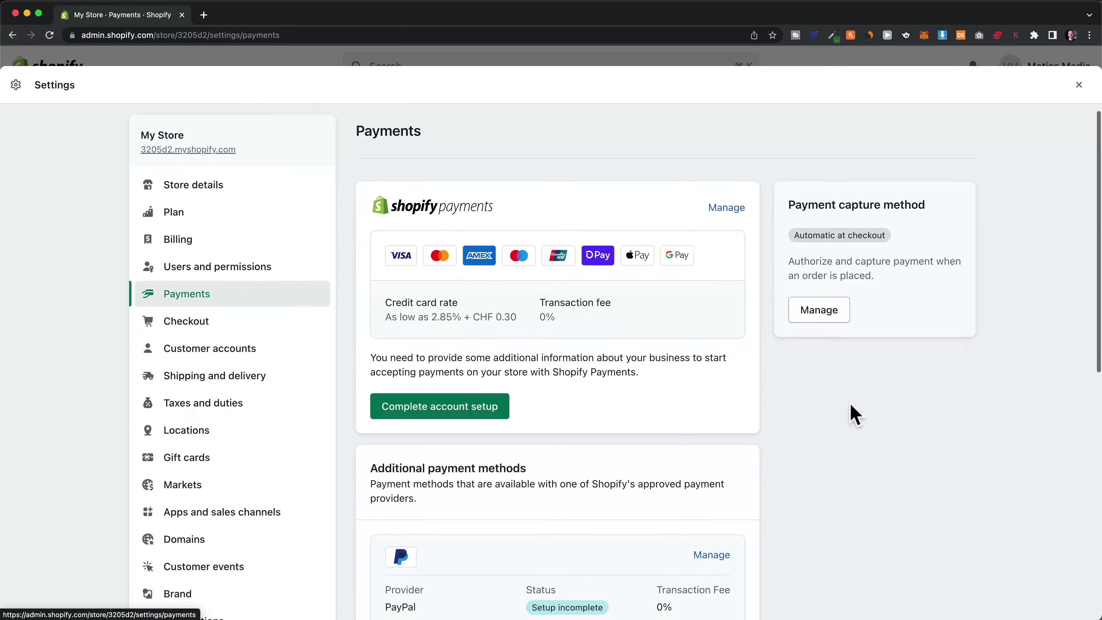
- Open the management page of the PayPal payment method and try to deactivate PayPal Express Checkout
{"action": "scroll", "coordinate": [850, 412], "scroll_direction": "down", "scroll_amount": 5}
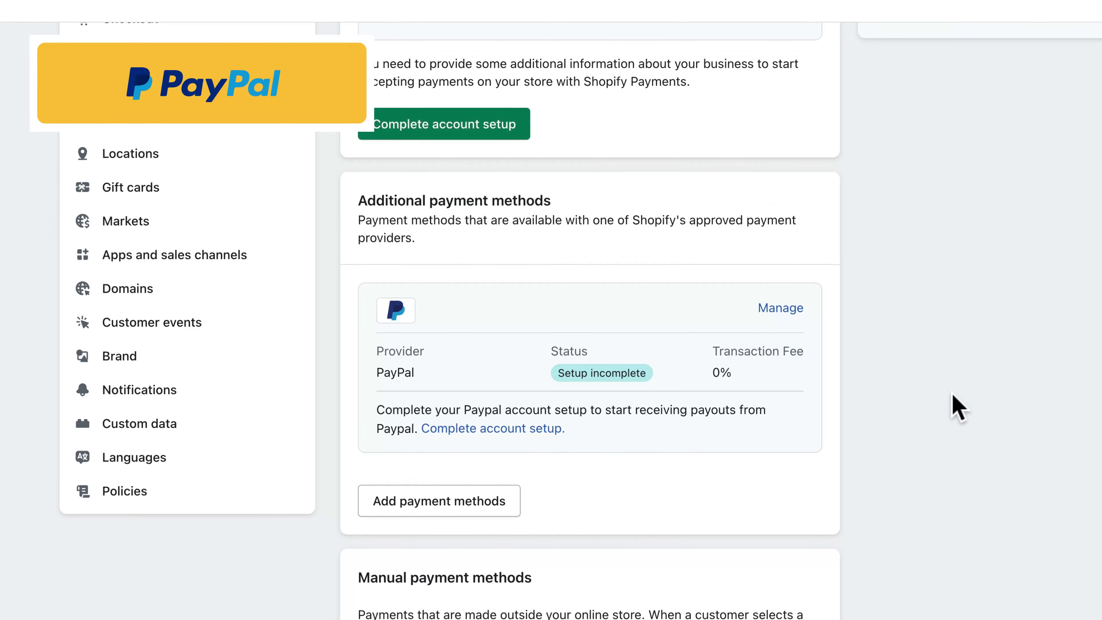
{"action": "left_click", "coordinate": [794, 309]}
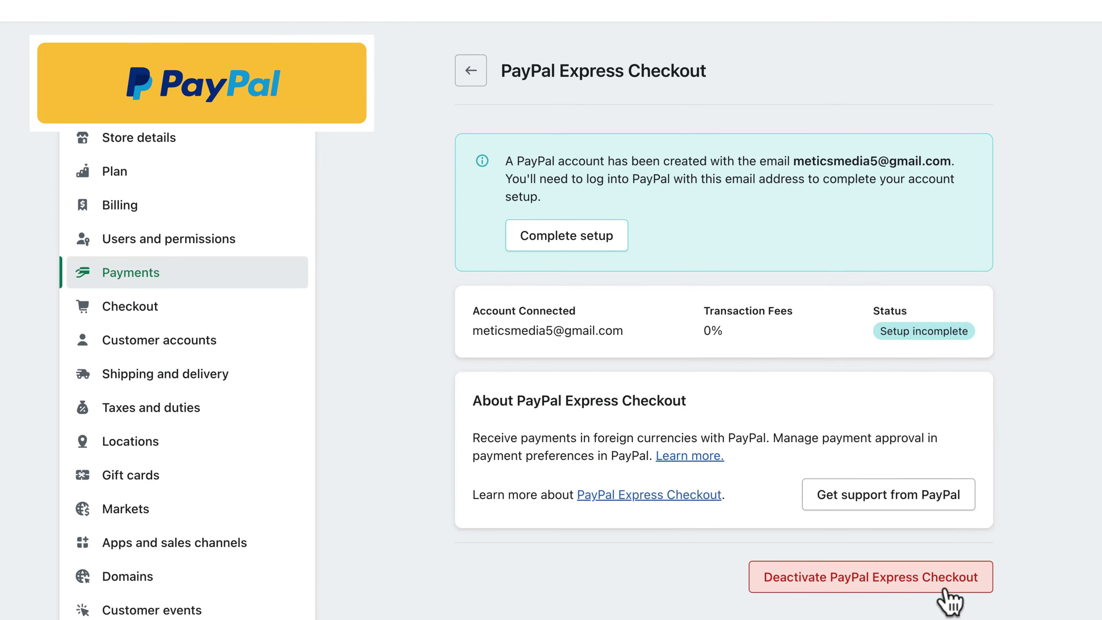
{"action": "left_click", "coordinate": [937, 583]}
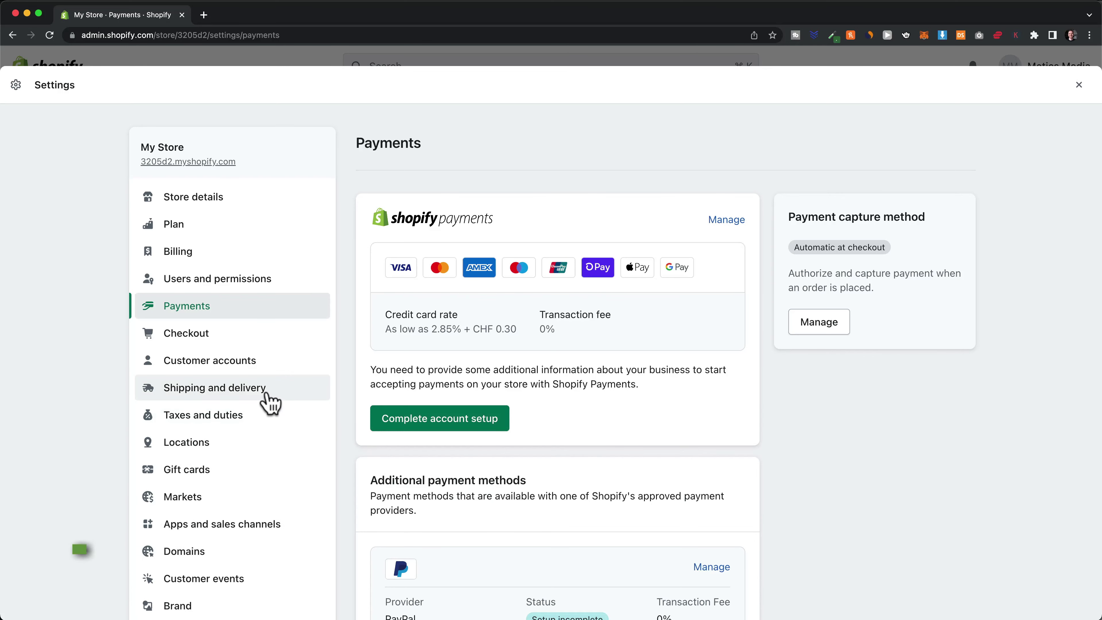
- In the general shipping profile, set up an additional rate for the Domestic zone with a condition based on order price
{"action": "left_click", "coordinate": [266, 401]}
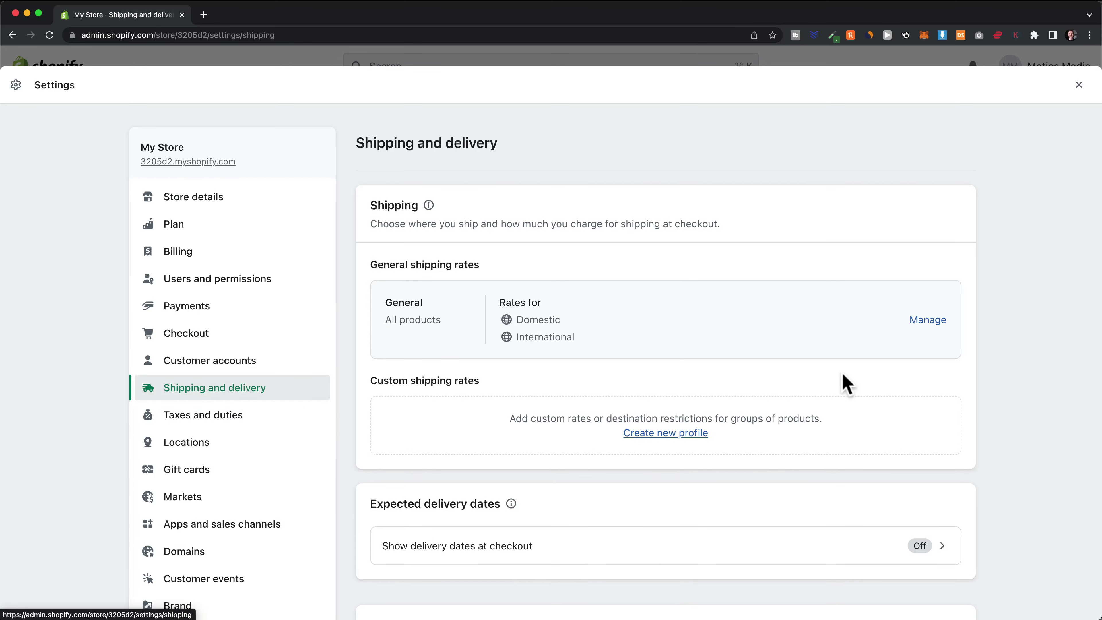
{"action": "left_click", "coordinate": [928, 325]}
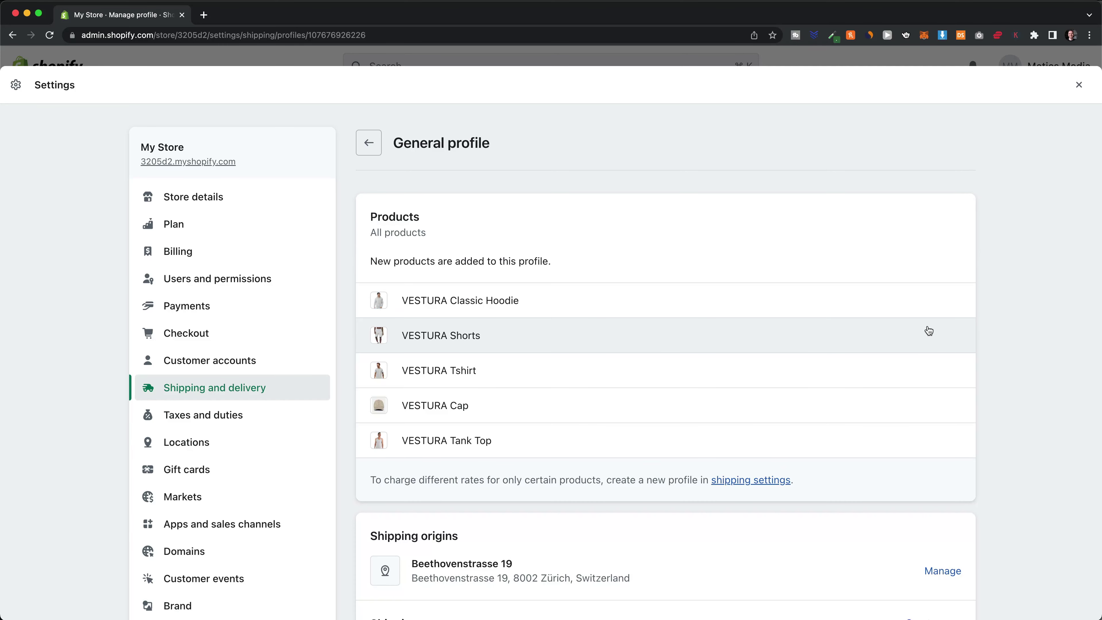
{"action": "scroll", "coordinate": [928, 331], "scroll_direction": "down", "scroll_amount": 2}
{"action": "scroll", "coordinate": [928, 331], "scroll_direction": "down", "scroll_amount": 6}
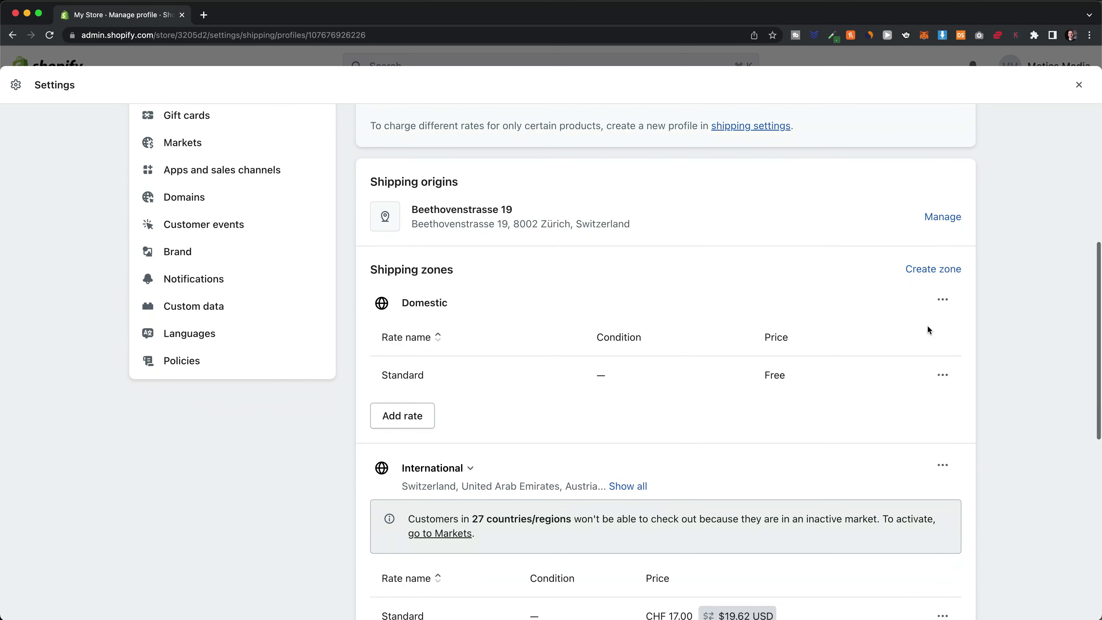
{"action": "left_click", "coordinate": [402, 416]}
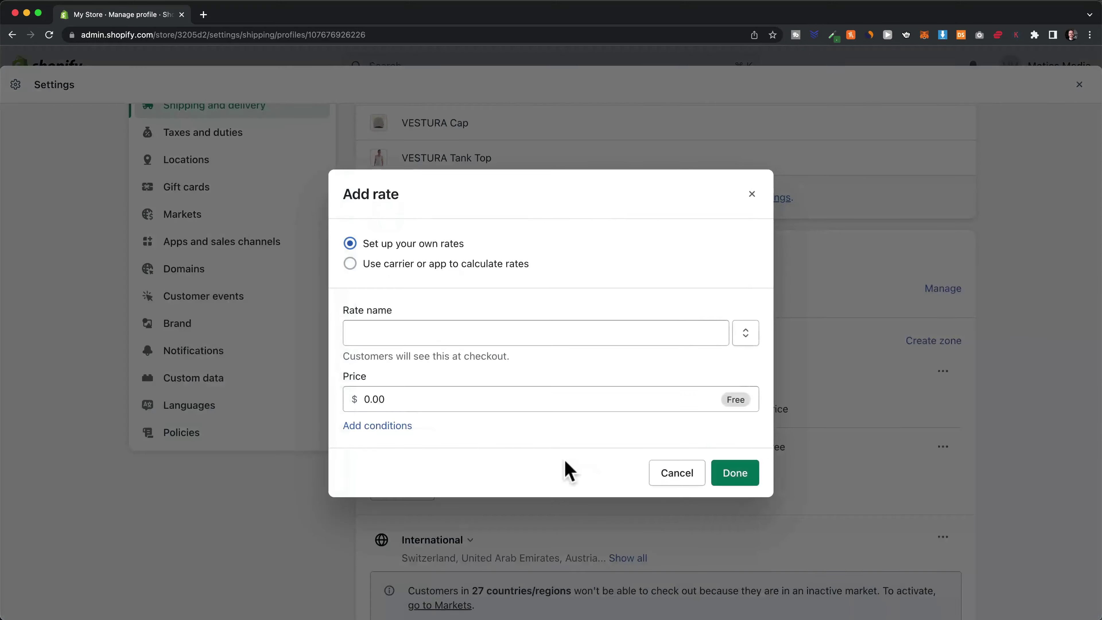
{"action": "left_click", "coordinate": [347, 431]}
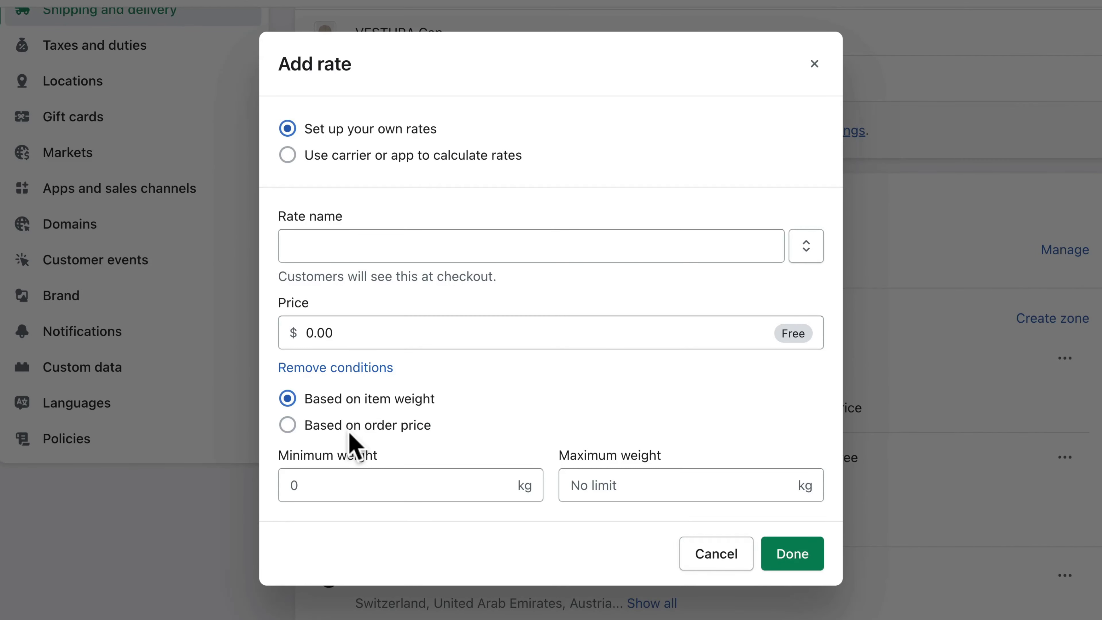
{"action": "left_click", "coordinate": [289, 426]}
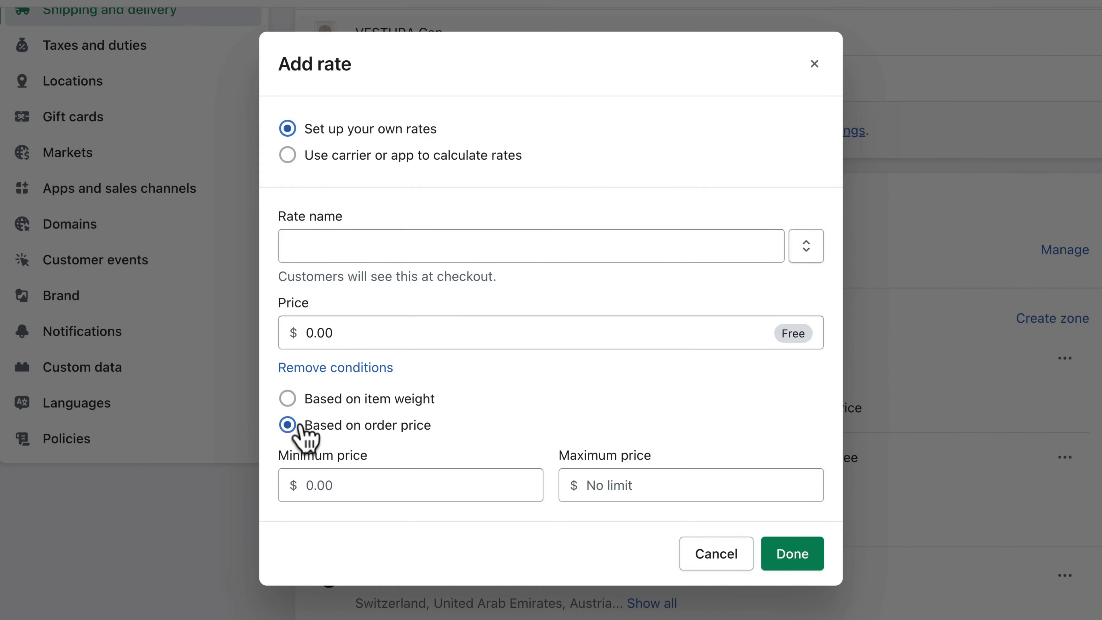
{"action": "left_click", "coordinate": [354, 478]}
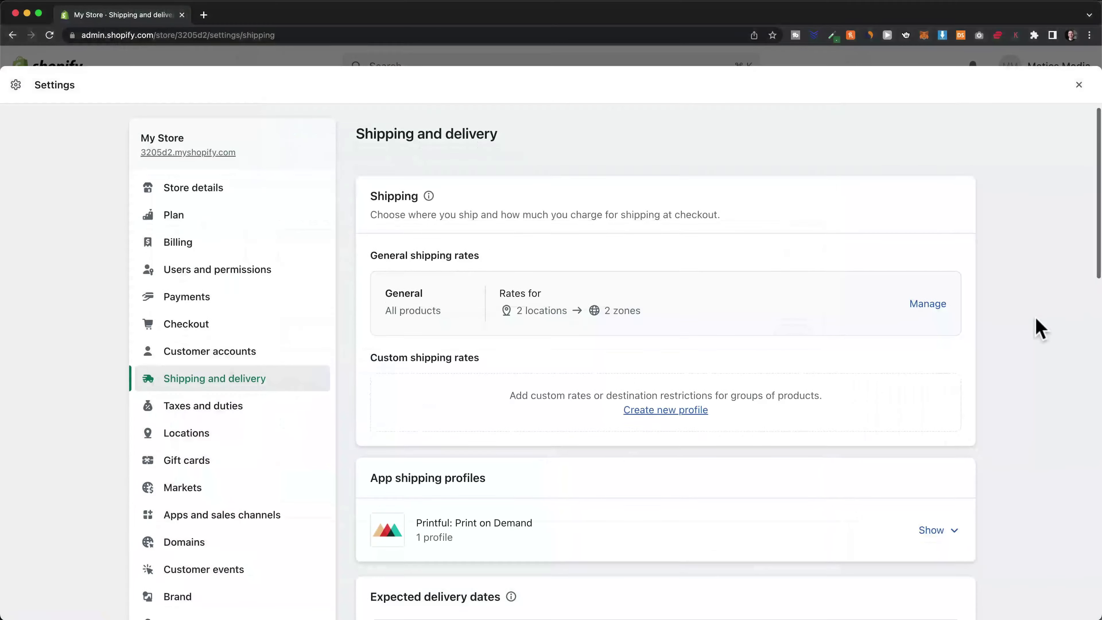
- Open the Printful app shipping profile and examine its shipping zones and flat rates
{"action": "scroll", "coordinate": [1036, 327], "scroll_direction": "down", "scroll_amount": 3}
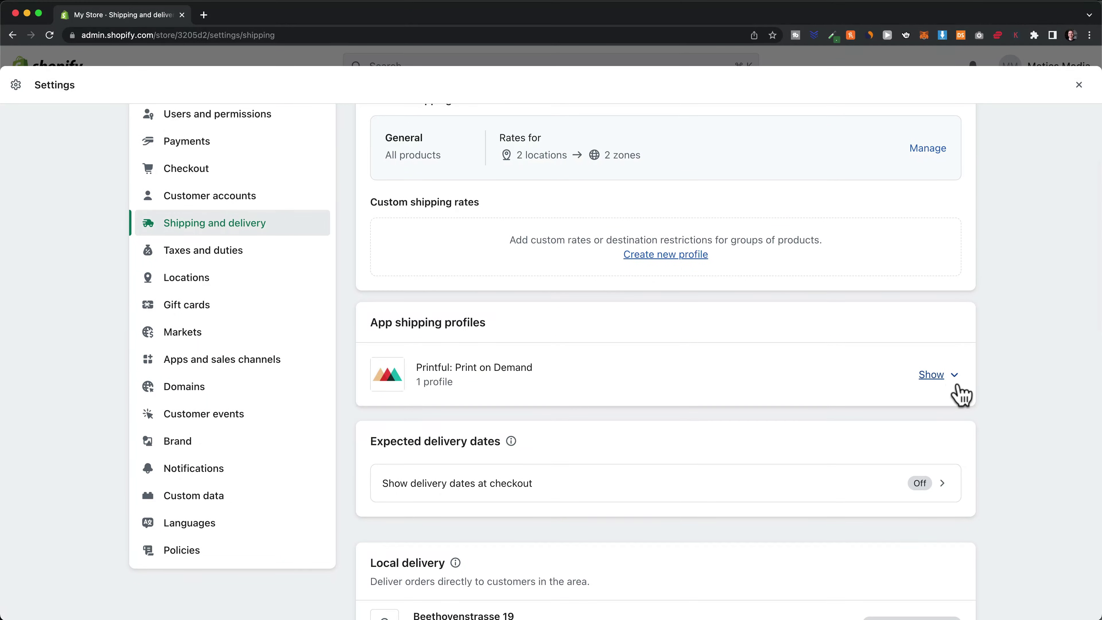
{"action": "left_click", "coordinate": [947, 383]}
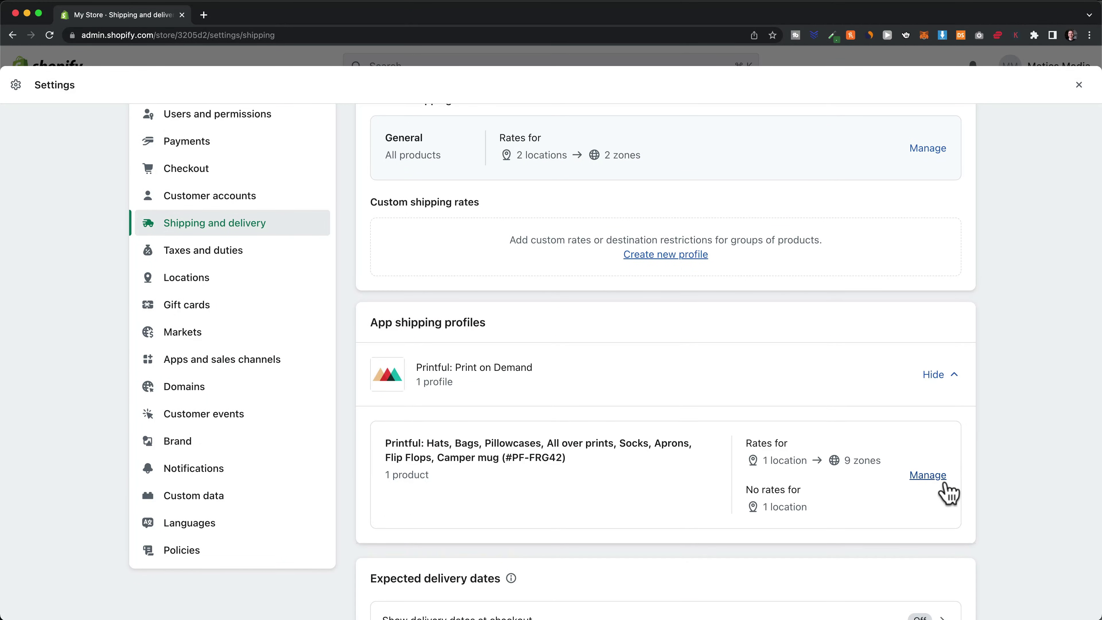
{"action": "left_click", "coordinate": [932, 477]}
{"action": "scroll", "coordinate": [996, 479], "scroll_direction": "down", "scroll_amount": 5}
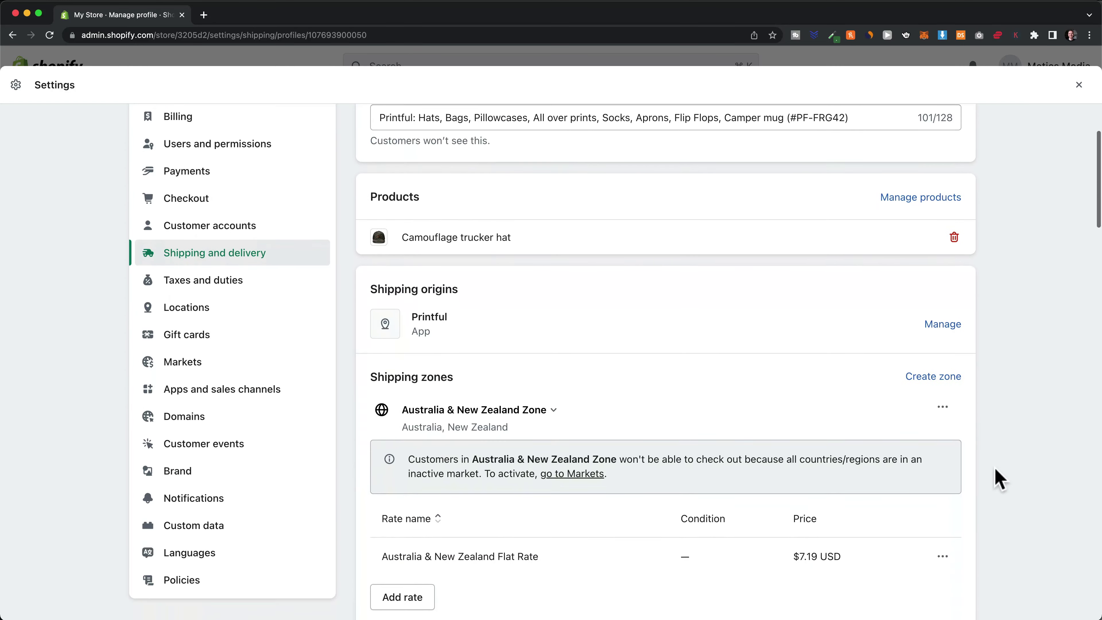
{"action": "scroll", "coordinate": [997, 477], "scroll_direction": "down", "scroll_amount": 5}
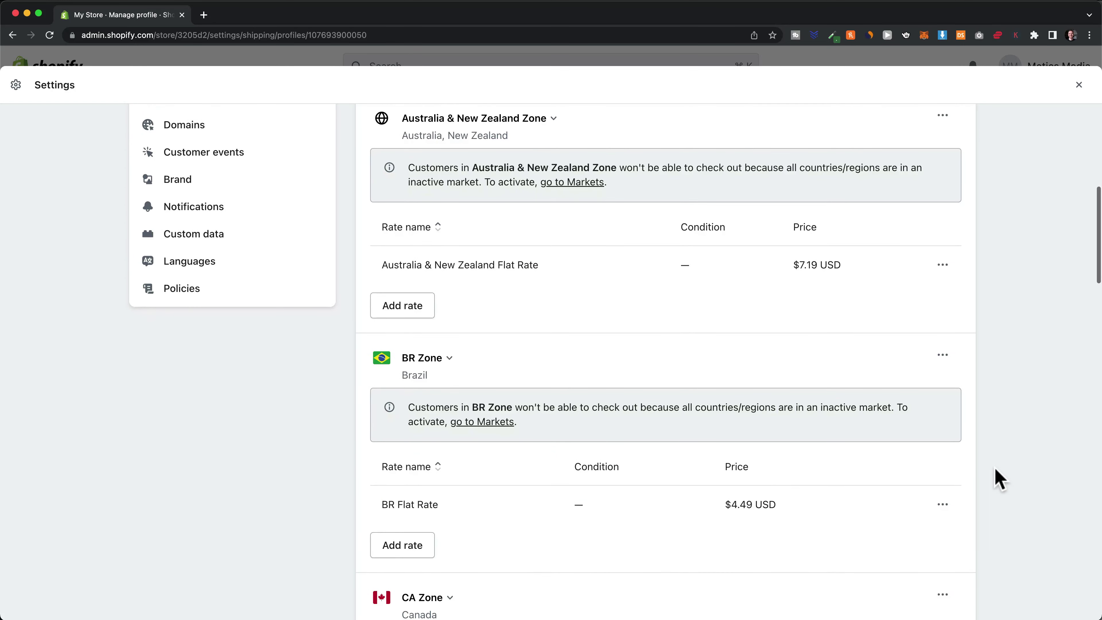
{"action": "scroll", "coordinate": [998, 479], "scroll_direction": "down", "scroll_amount": 4}
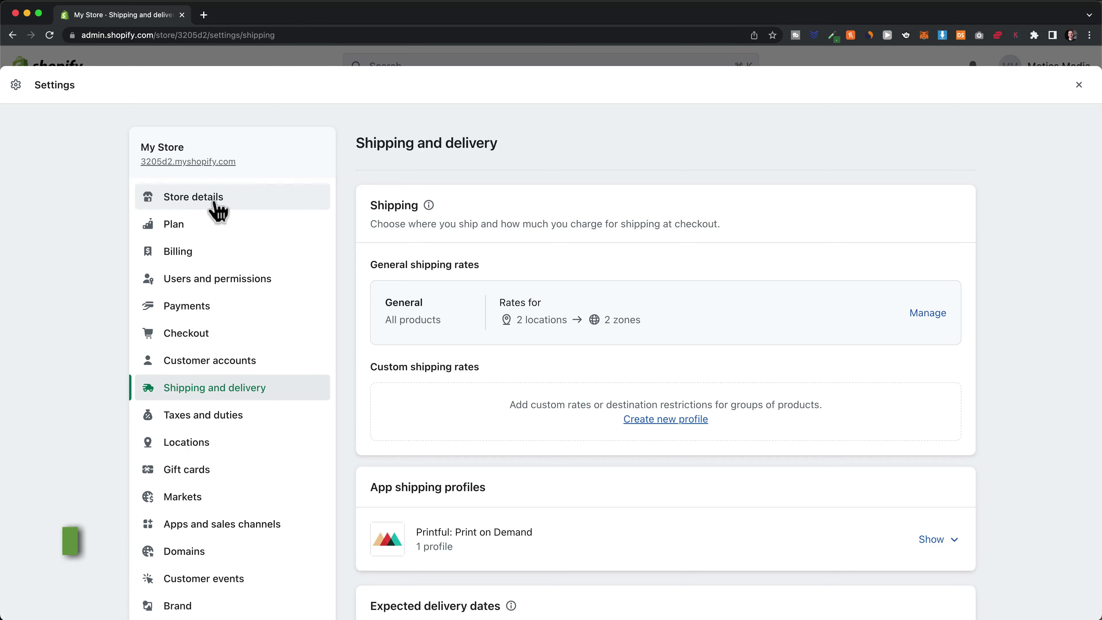
- Set the store name to VENTURA in the store details and save
{"action": "left_click", "coordinate": [215, 203]}
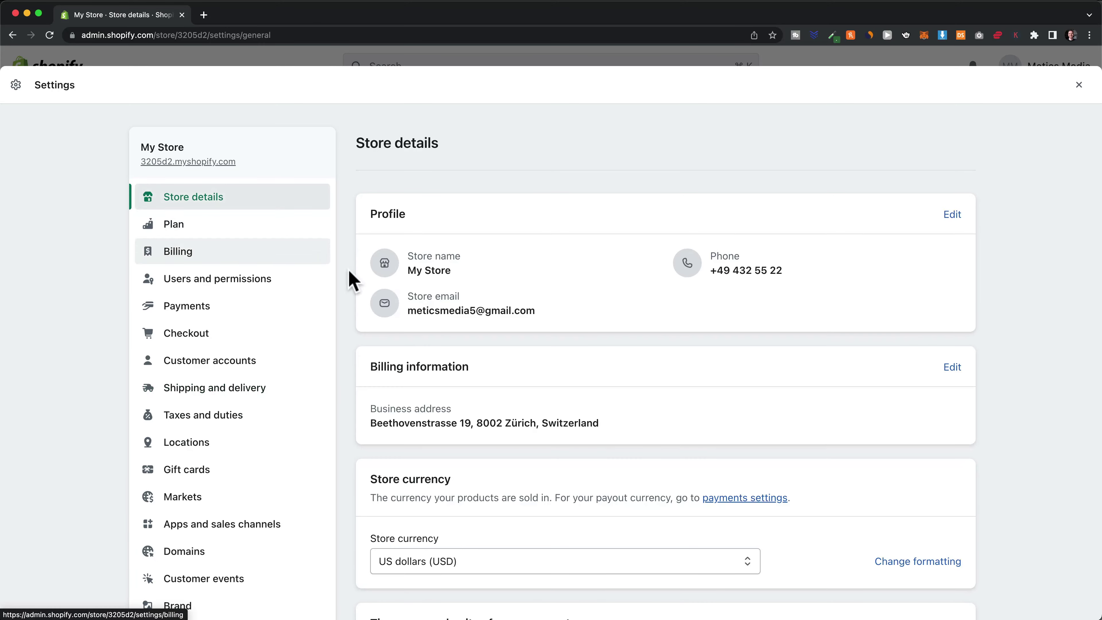
{"action": "left_click", "coordinate": [952, 214]}
{"action": "triple_click", "coordinate": [428, 278]}
{"action": "type", "text": "VENTURA"}
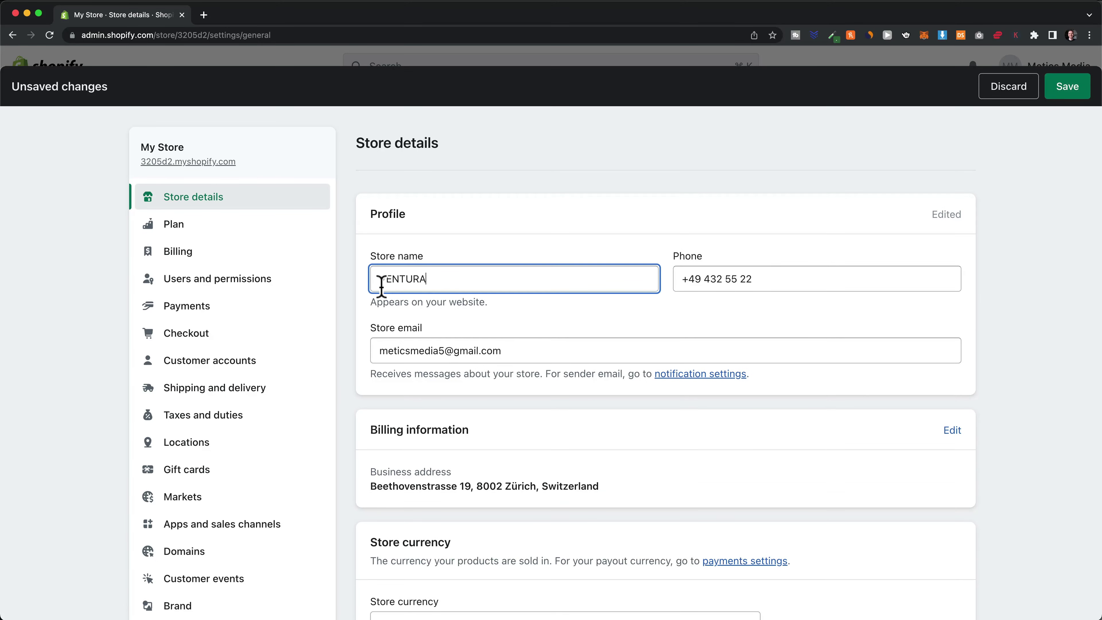
{"action": "key", "text": "Return"}
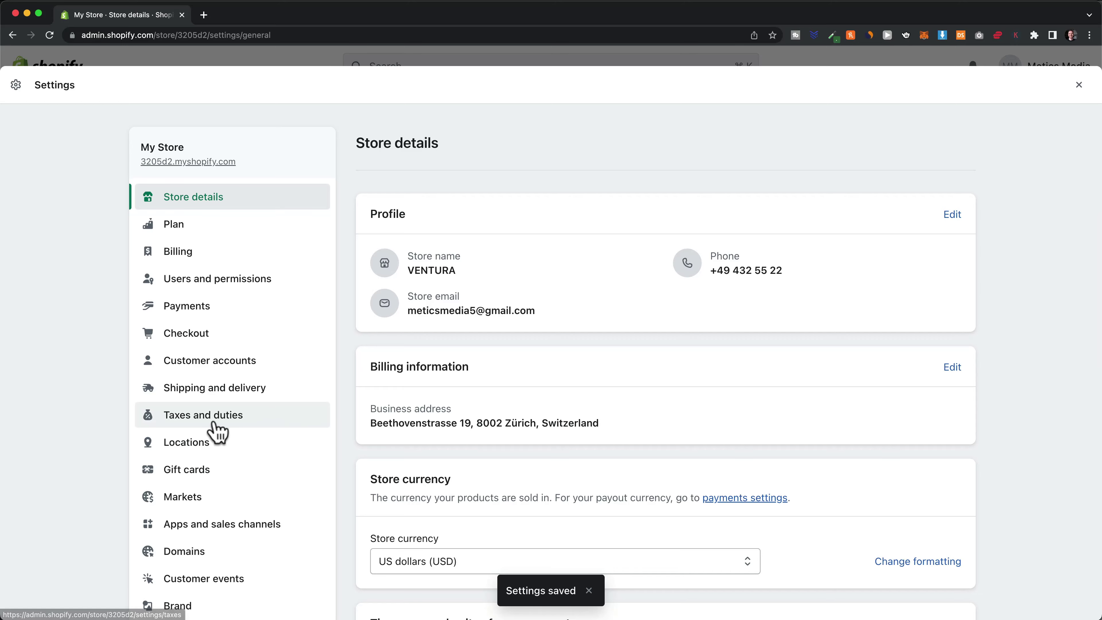
- Check the taxes and duties settings, and add the VESTURA image as the default logo in the brand settings
{"action": "left_click", "coordinate": [249, 417]}
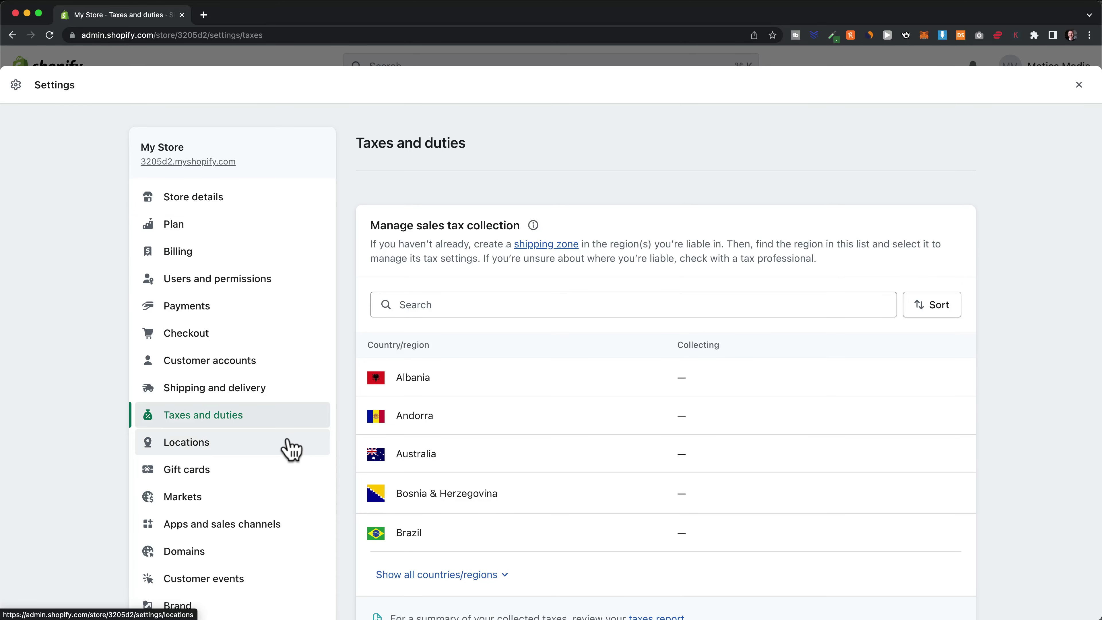
{"action": "scroll", "coordinate": [264, 450], "scroll_direction": "down", "scroll_amount": 5}
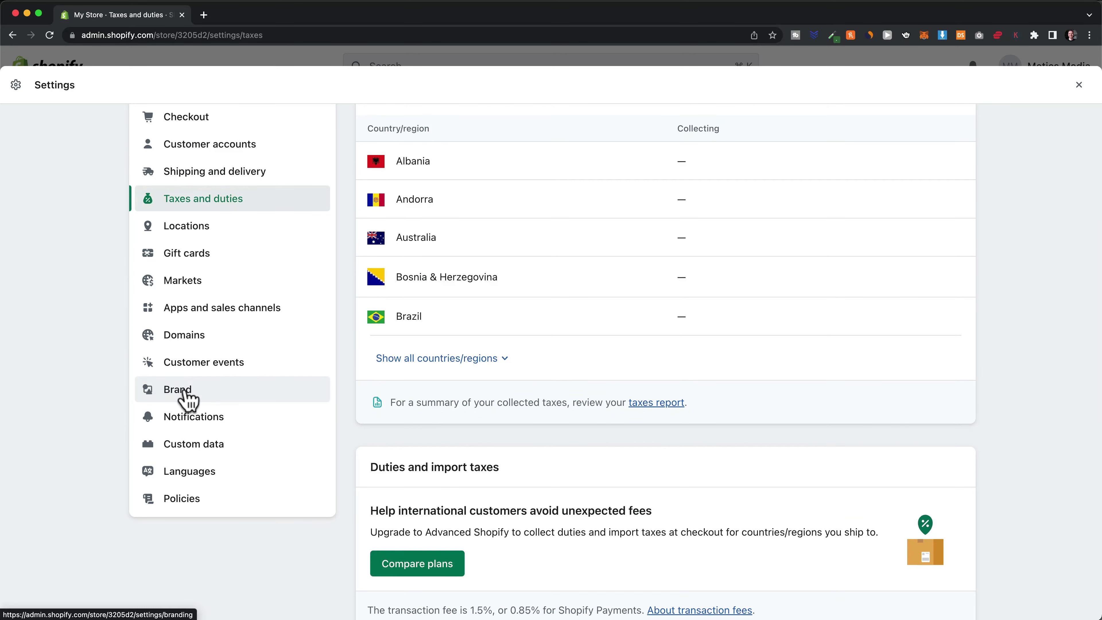
{"action": "left_click", "coordinate": [217, 389]}
{"action": "left_click", "coordinate": [475, 317]}
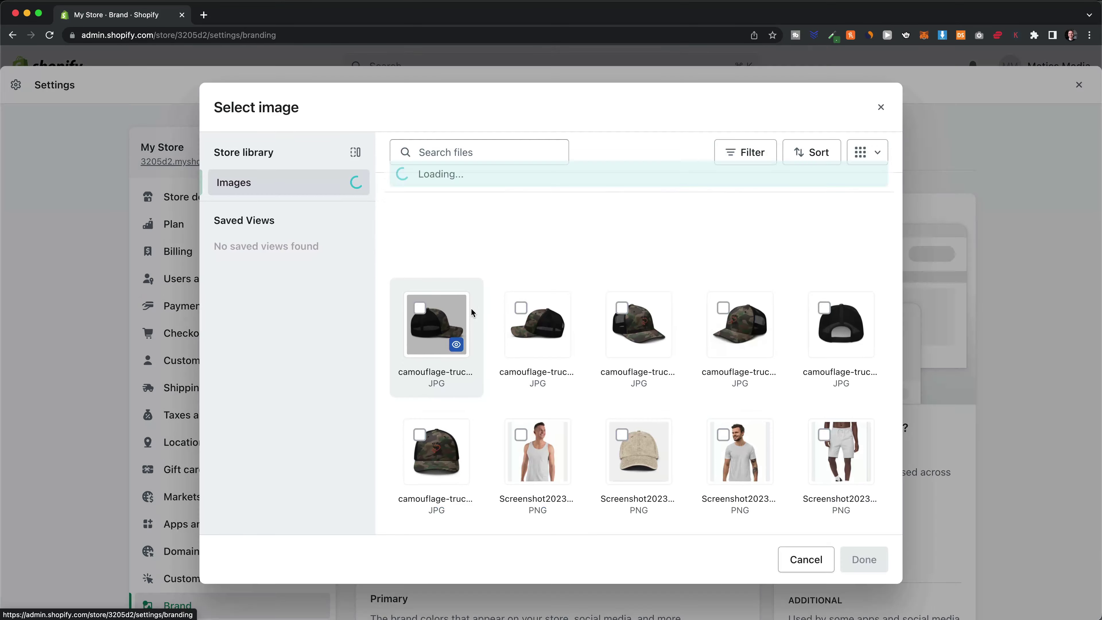
{"action": "left_click", "coordinate": [861, 559]}
- Add a yellow primary brand color, #ddbd2a, to the store's brand colors
{"action": "scroll", "coordinate": [762, 325], "scroll_direction": "down", "scroll_amount": 10}
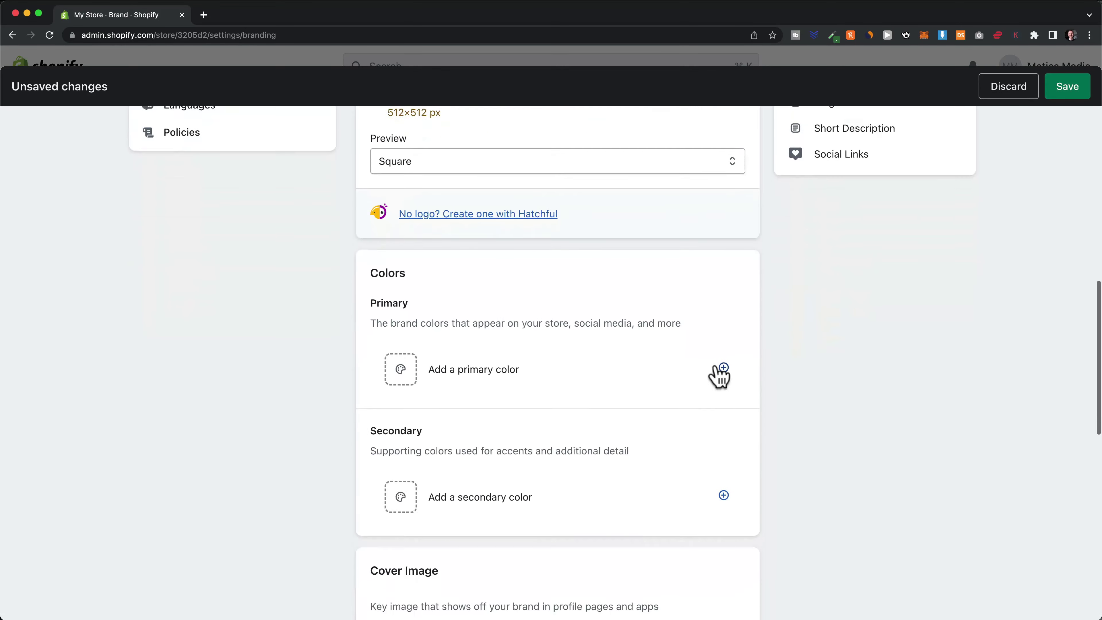
{"action": "left_click", "coordinate": [467, 357]}
{"action": "left_click", "coordinate": [459, 415]}
{"action": "left_click_drag", "start_coordinate": [459, 423], "coordinate": [460, 404]}
{"action": "left_click", "coordinate": [428, 408]}
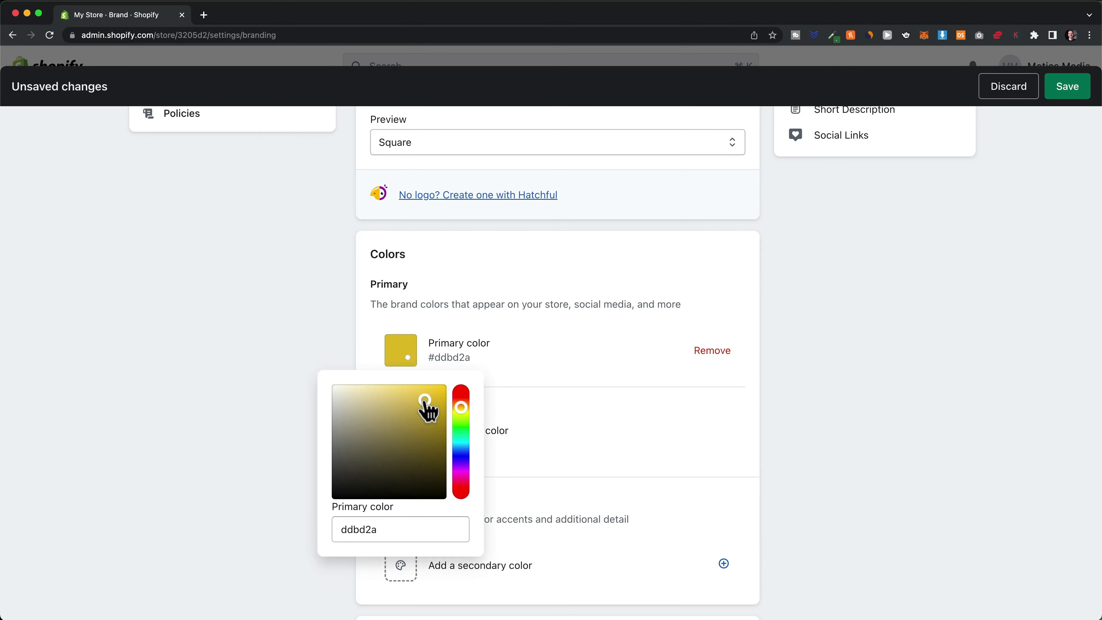
{"action": "left_click", "coordinate": [666, 436]}
{"action": "left_click", "coordinate": [595, 438]}
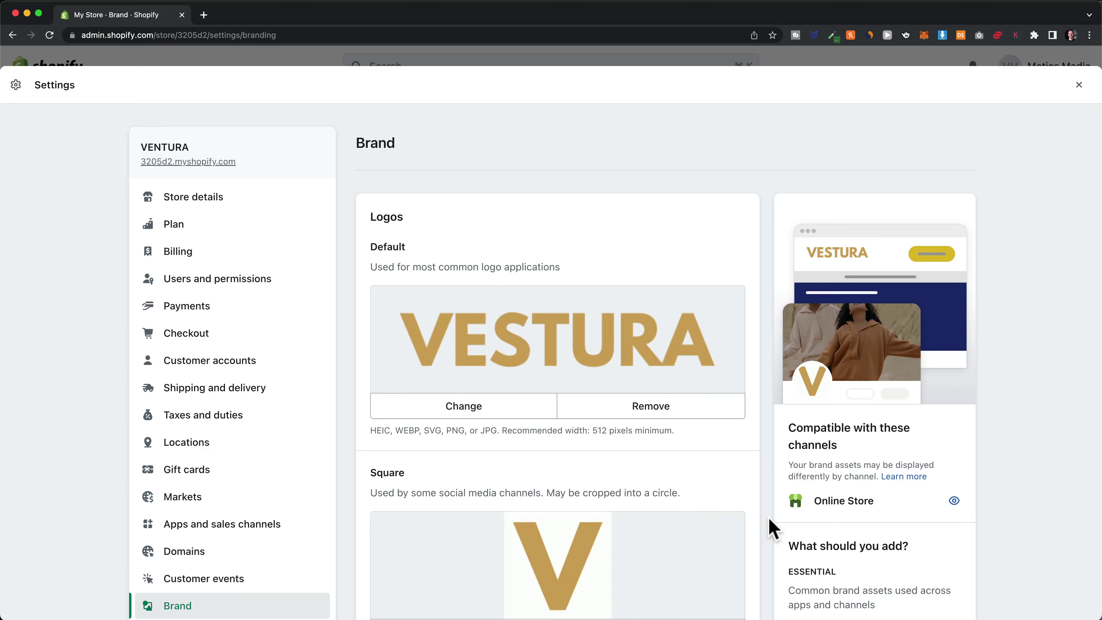
- In the domain settings, search for vesturaapparel as a new domain and start buying vesturaapparel.com
{"action": "scroll", "coordinate": [269, 482], "scroll_direction": "down", "scroll_amount": 2}
{"action": "scroll", "coordinate": [267, 480], "scroll_direction": "down", "scroll_amount": 2}
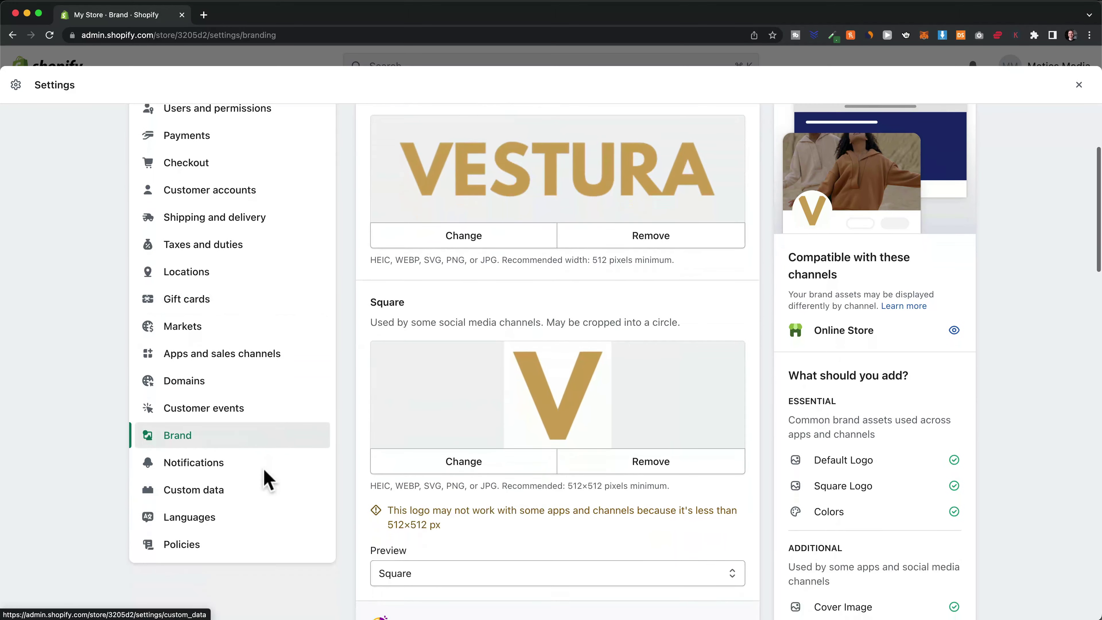
{"action": "left_click", "coordinate": [210, 384]}
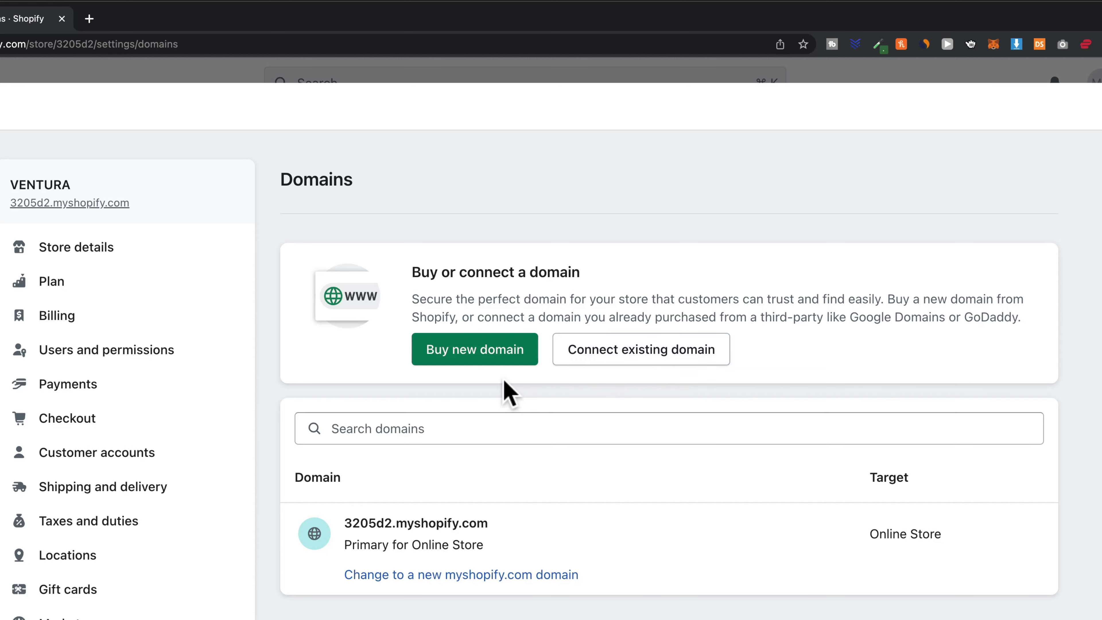
{"action": "left_click", "coordinate": [451, 352]}
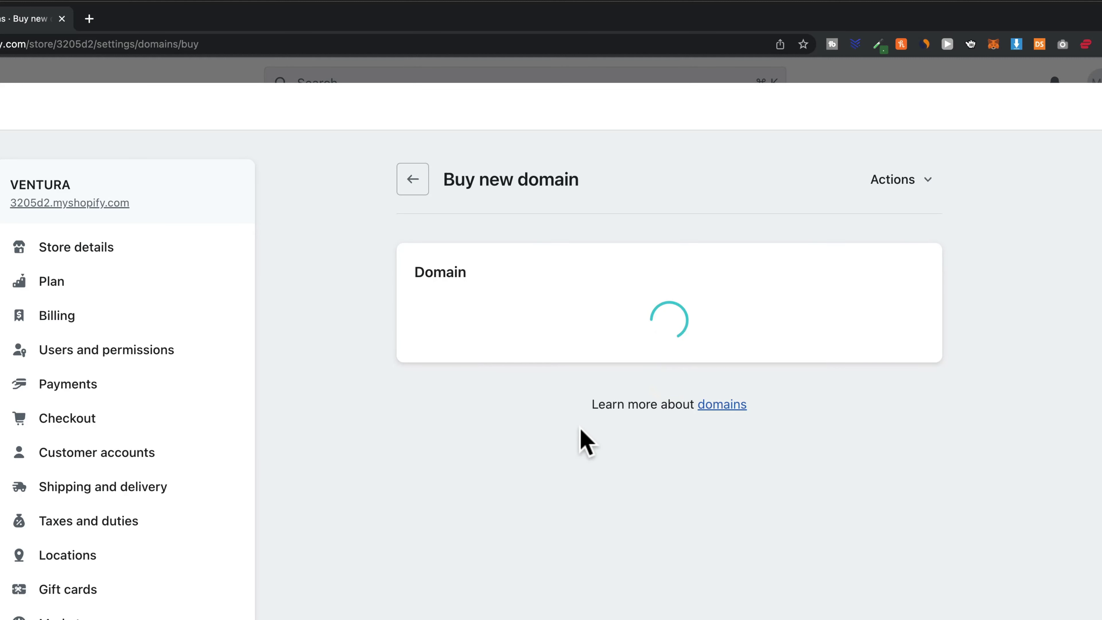
{"action": "type", "text": "vesturaa"}
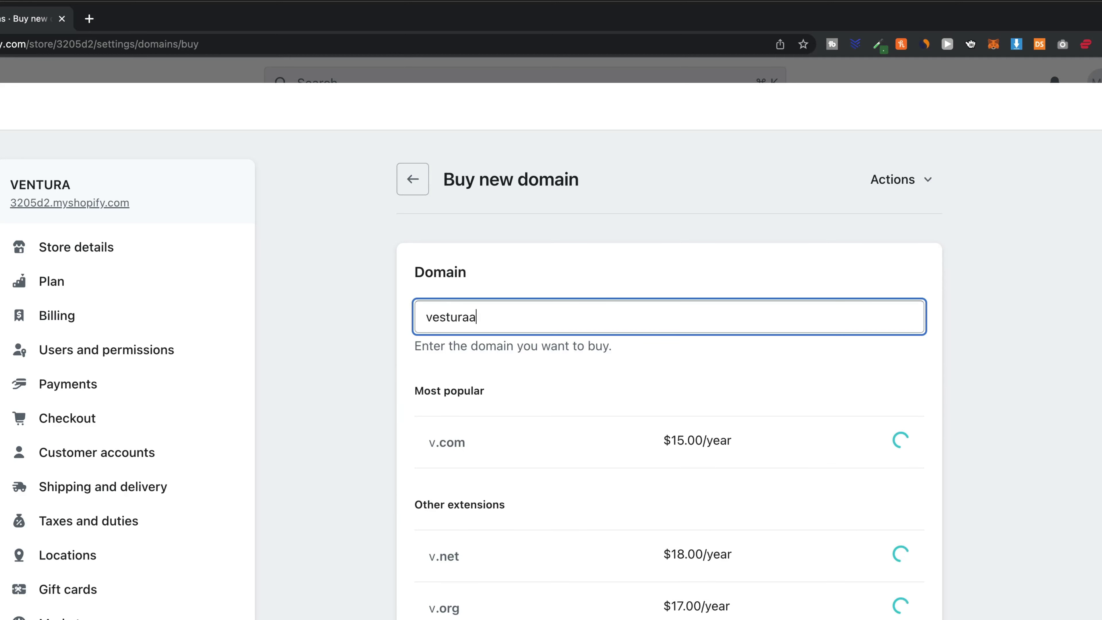
{"action": "type", "text": "pparel"}
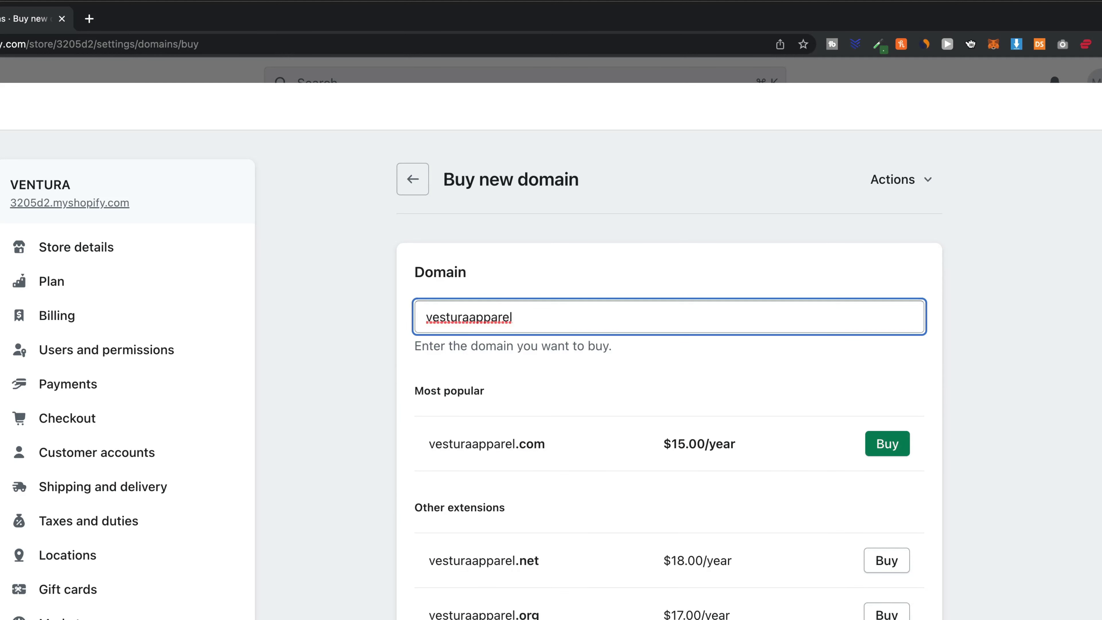
{"action": "left_click", "coordinate": [887, 451]}
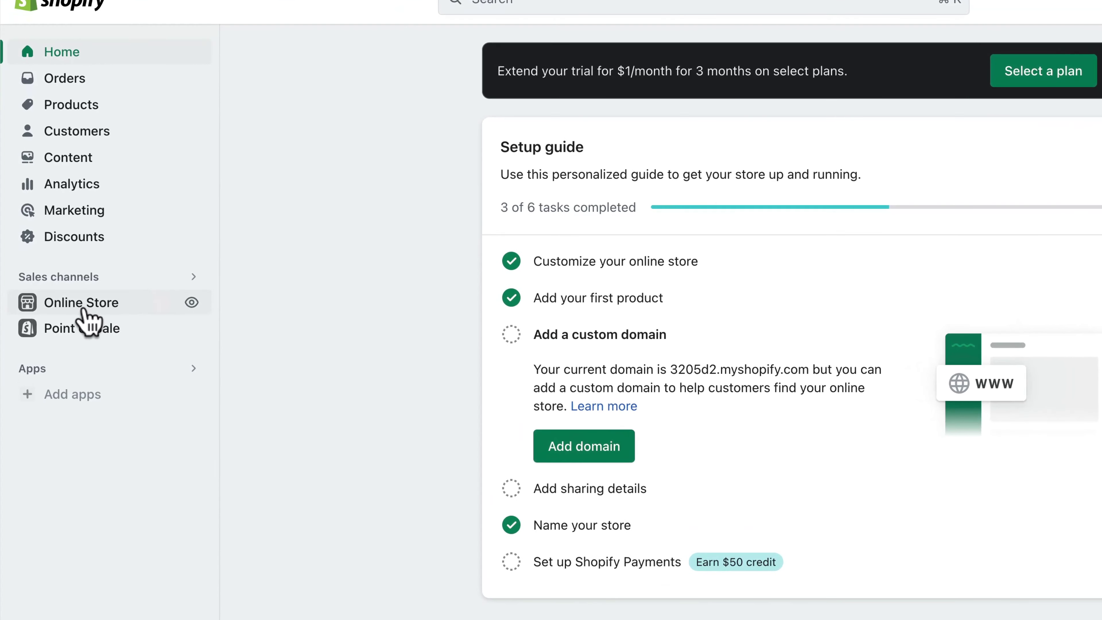
- Open the plan selection page from the online store's password protection notice
{"action": "left_click", "coordinate": [84, 310]}
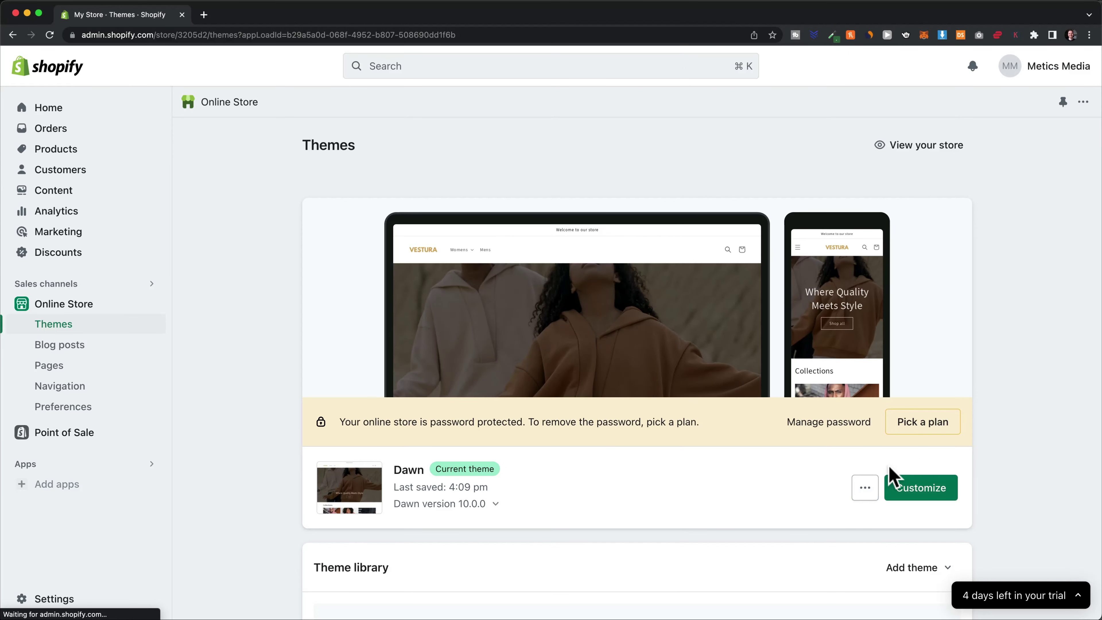
{"action": "left_click", "coordinate": [922, 430]}
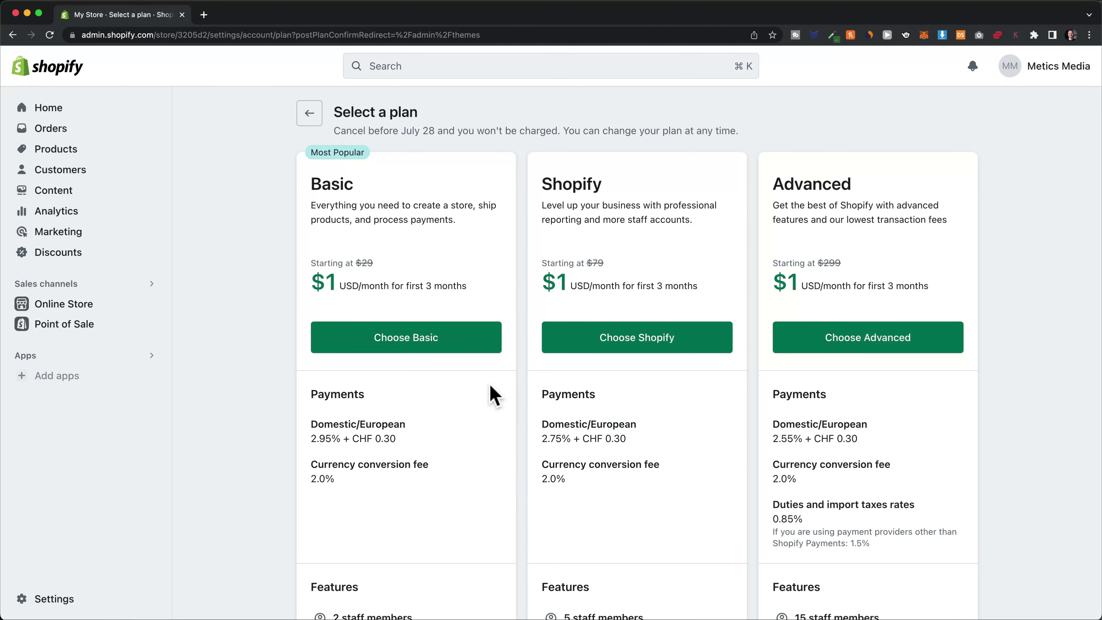